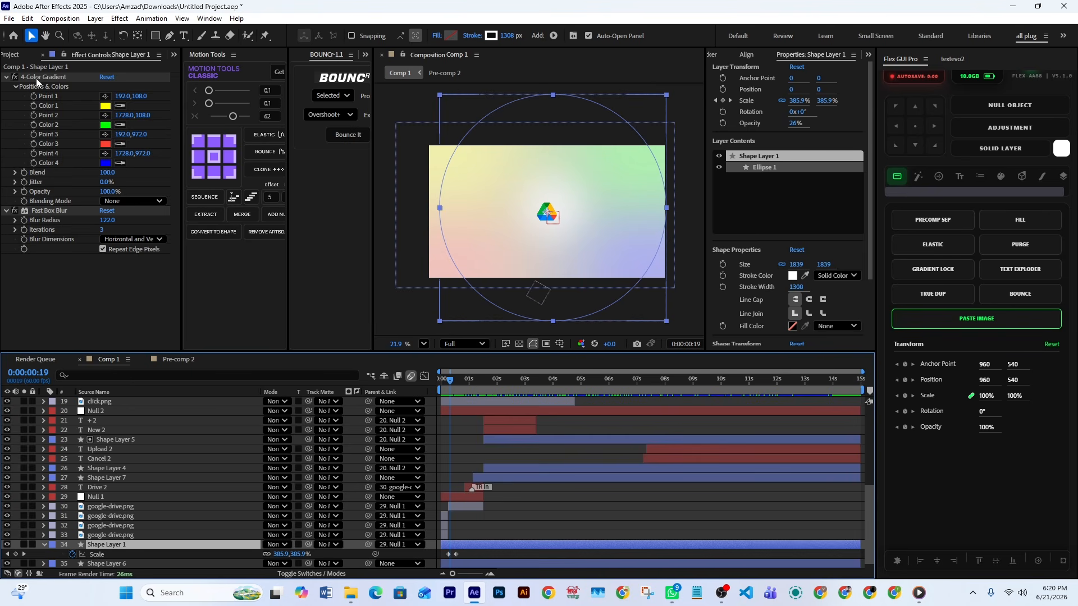
Select the 4-Color Gradient effect on Shape Layer 1 and inspect the logo and gradient background at frame 20
click(37, 78)
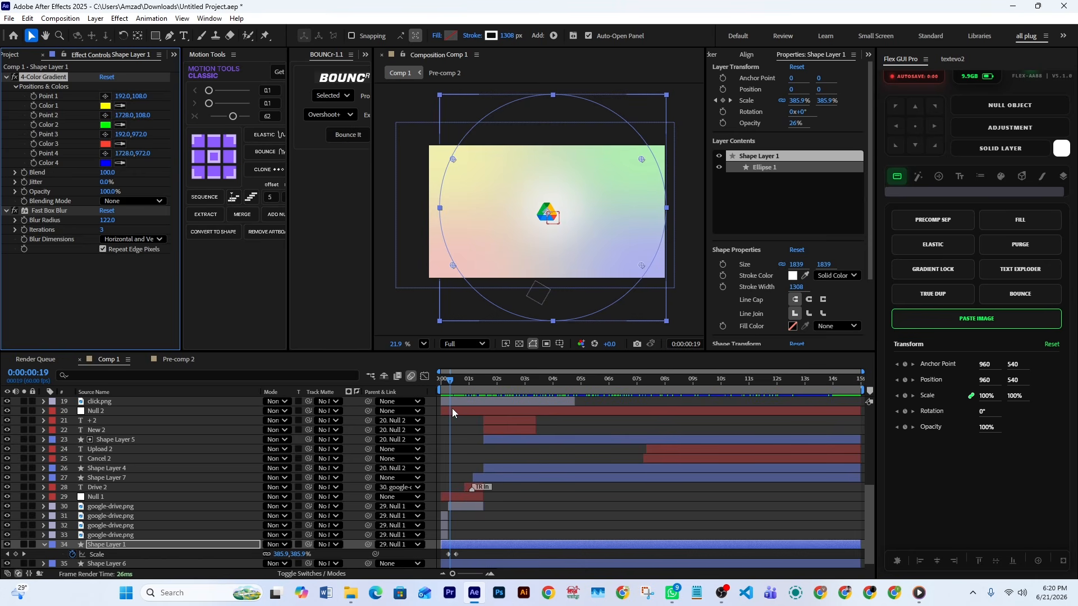
mouse_move(450, 387)
mouse_down()
mouse_move(439, 388)
mouse_move(451, 382)
mouse_up()
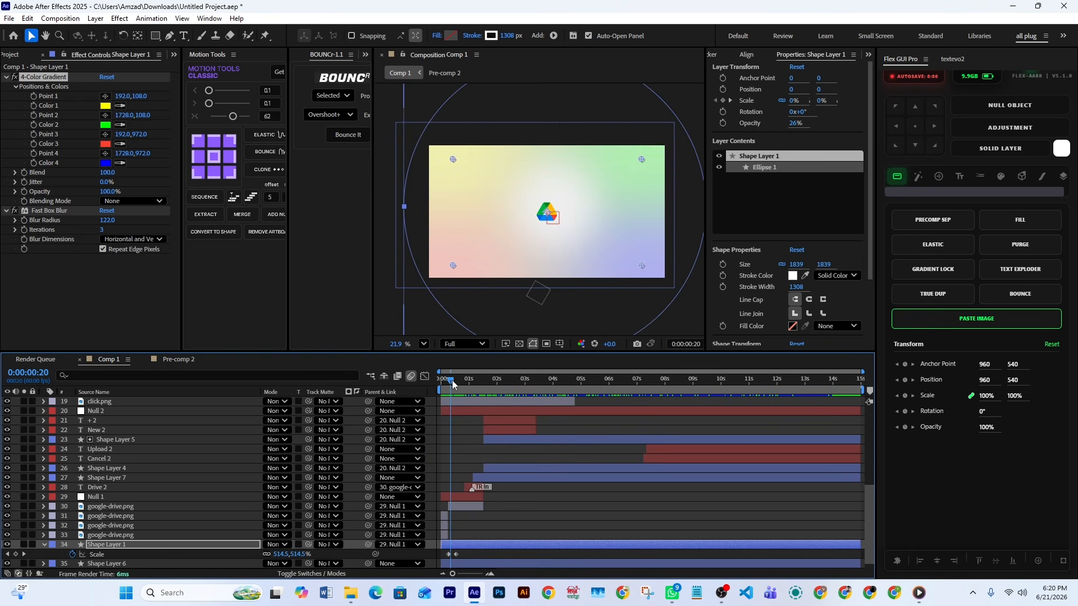
scroll(534, 222, up, 8)
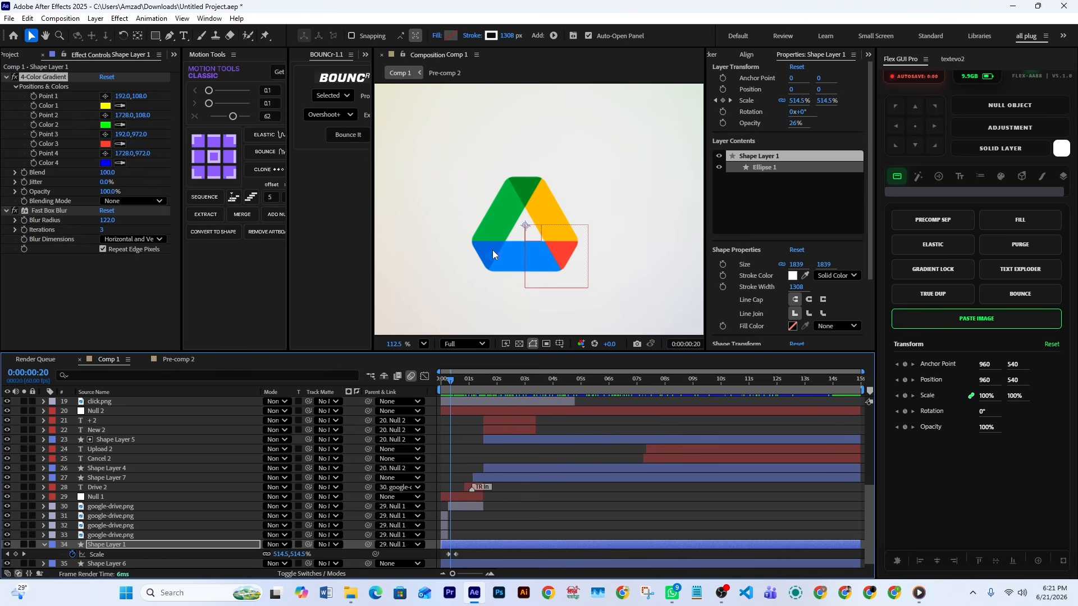
Review the logo pieces' motion from frame 7 to frame 16 and select the three google-drive.png layers 31 to 33
drag(454, 574, 486, 579)
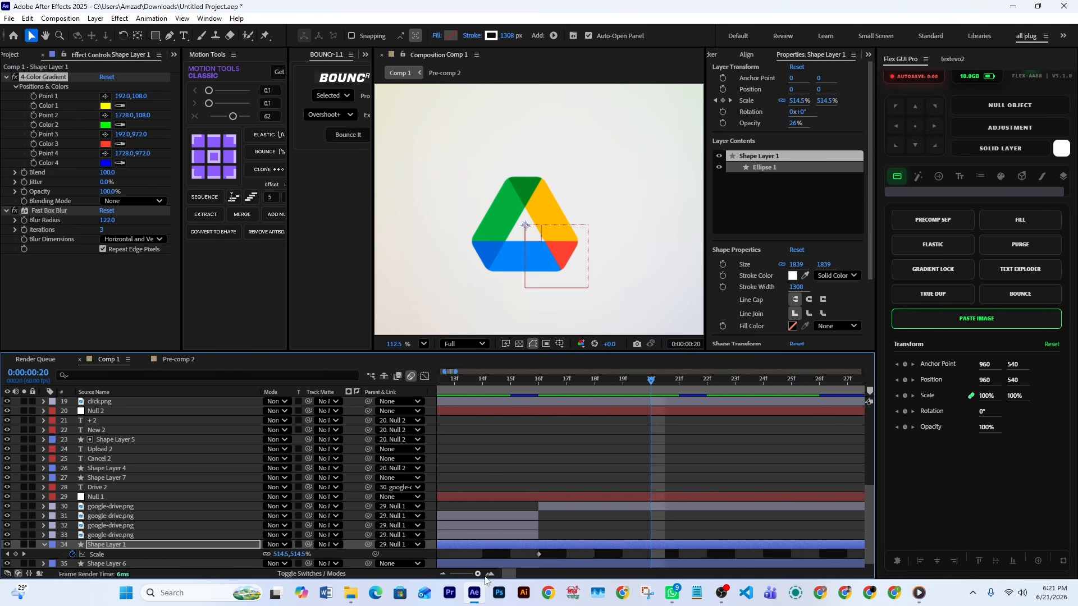
drag(507, 385, 471, 387)
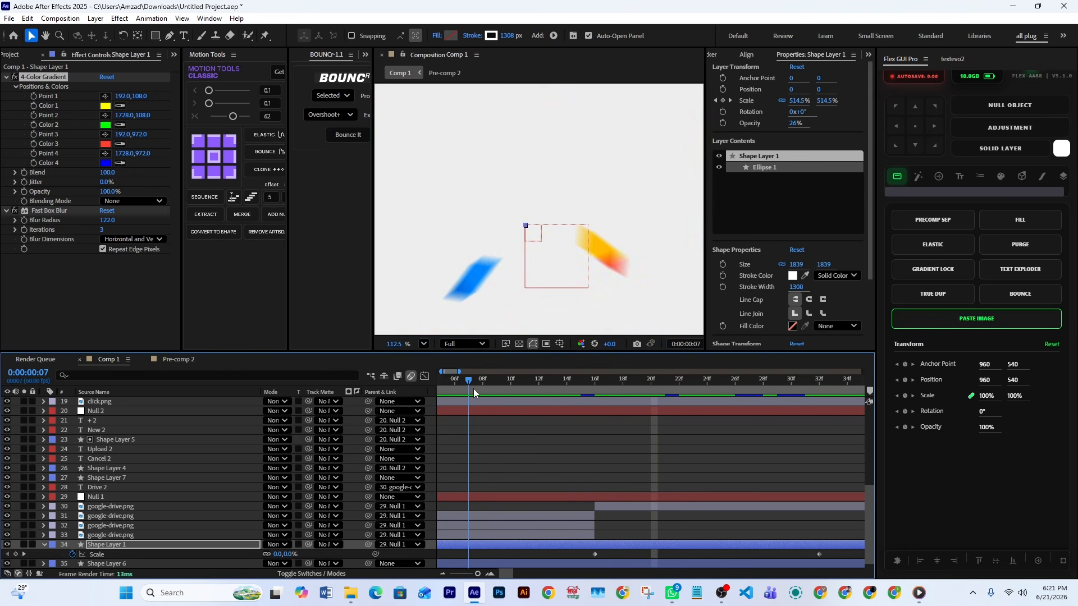
click(512, 535)
click(507, 525)
click(507, 517)
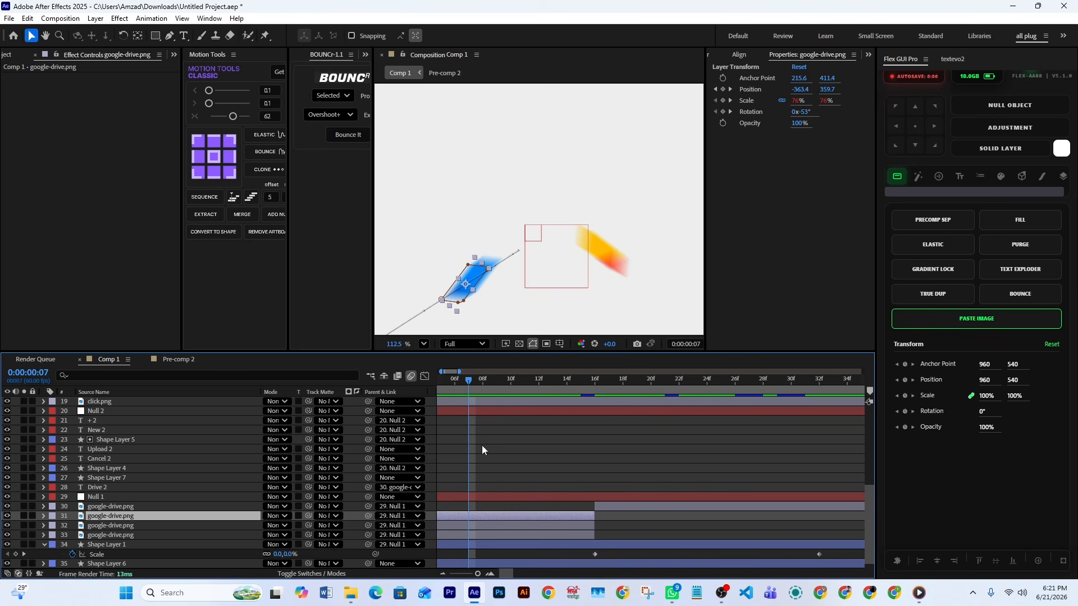
drag(467, 383, 587, 402)
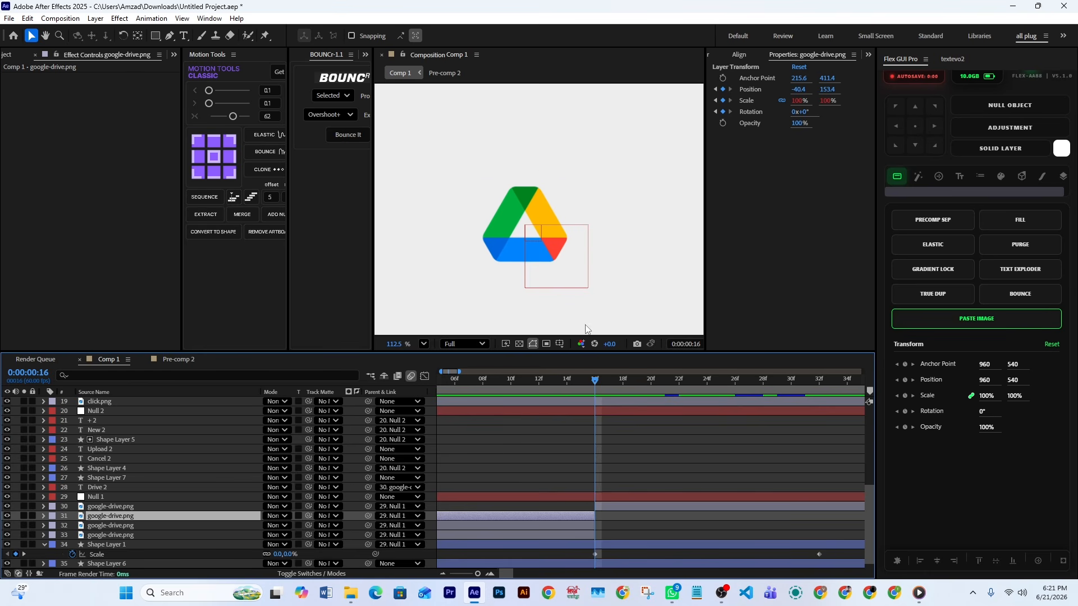
shift+click(532, 536)
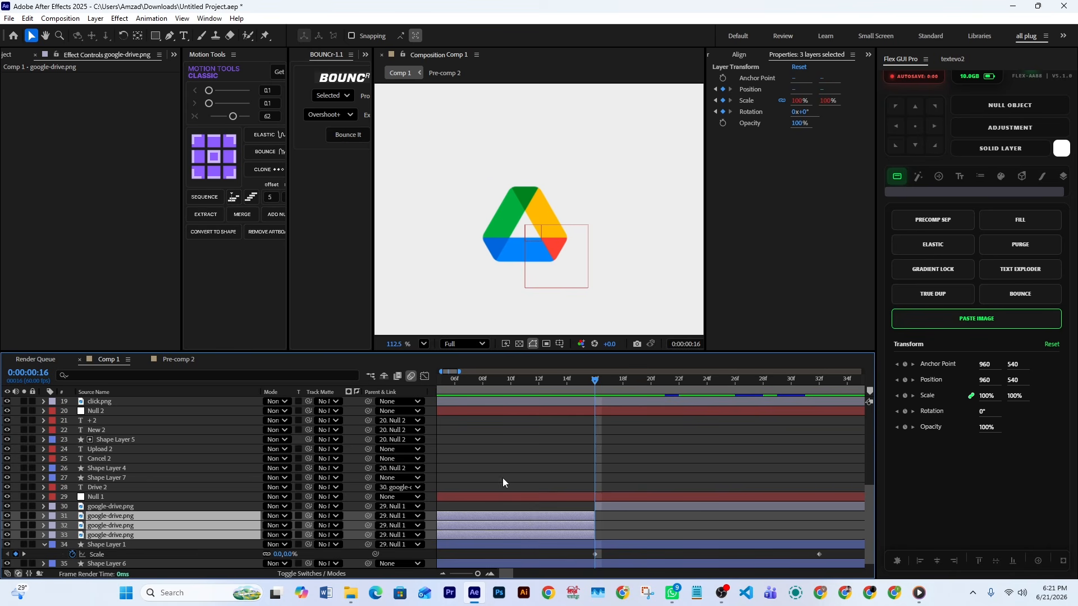
Reveal the animated properties of the three selected google-drive.png layers at frame 15 and bring the whole composition into view
scroll(643, 507, down, 1)
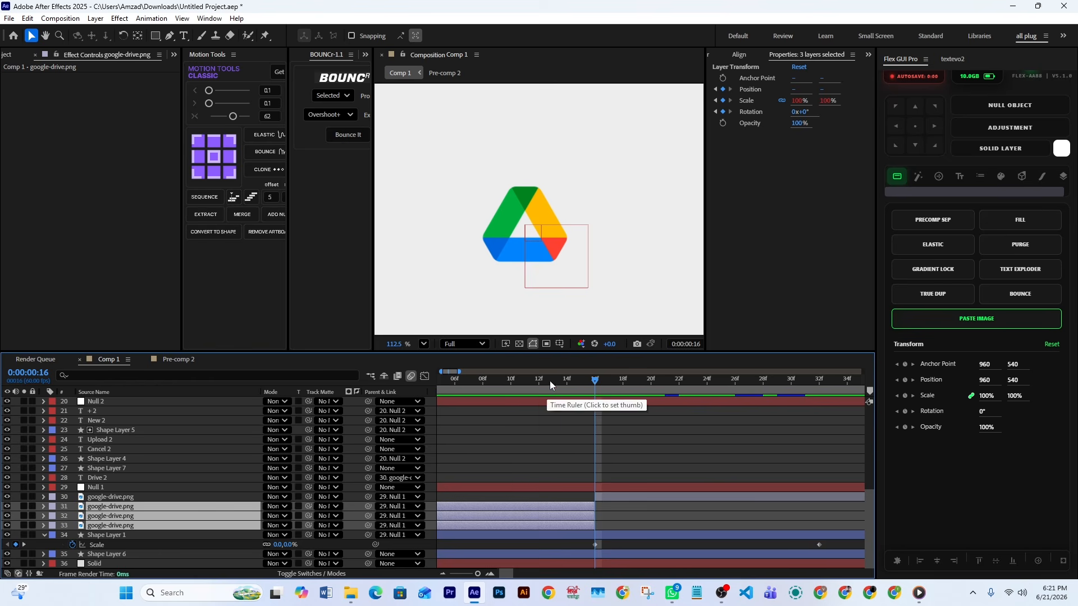
drag(549, 379, 581, 403)
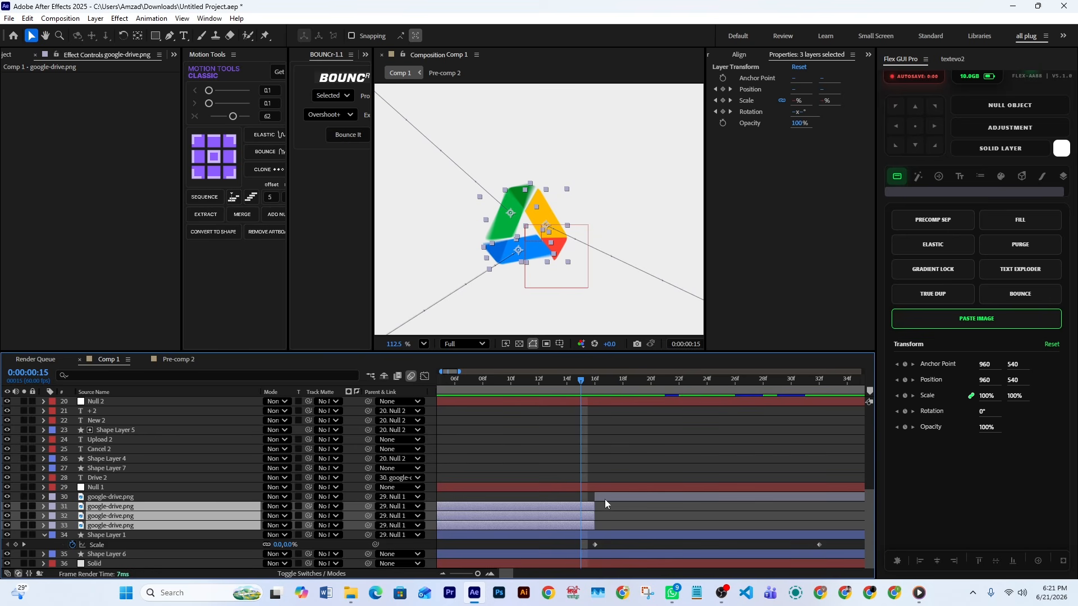
key(u)
scroll(589, 494, down, 3)
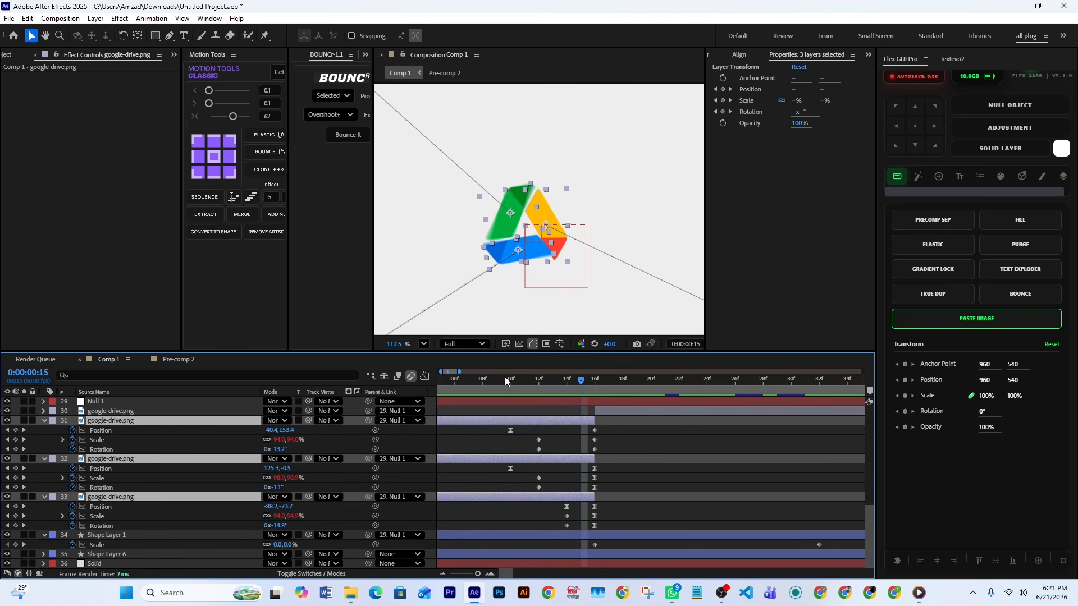
scroll(534, 235, down, 8)
scroll(534, 236, down, 2)
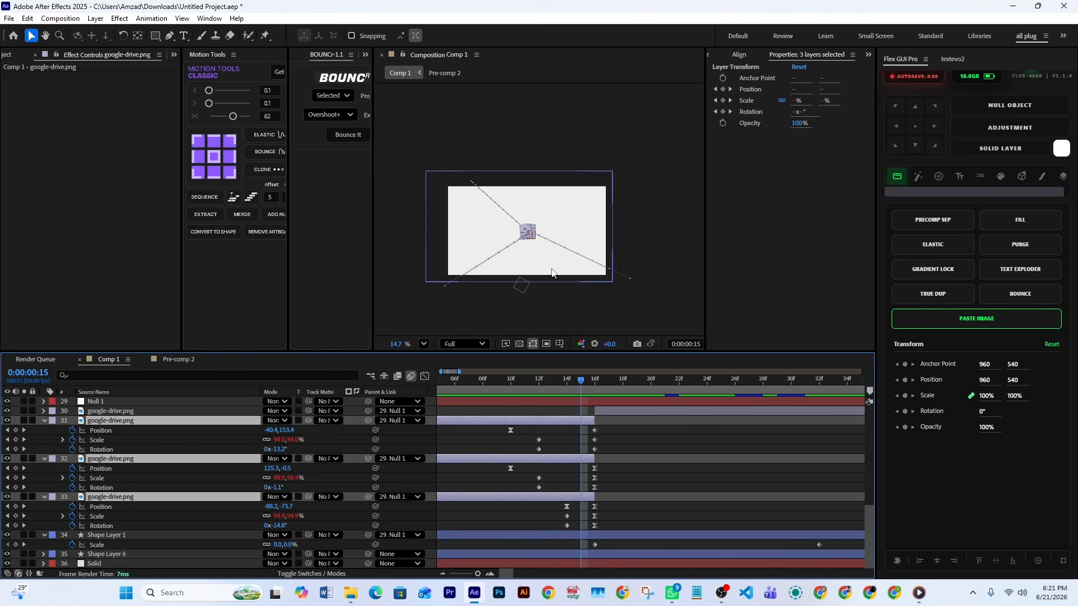
Select the three logo pieces' first Position keyframes and examine their fly-in from frame 0 to frame 10
drag(580, 381, 488, 414)
click(631, 309)
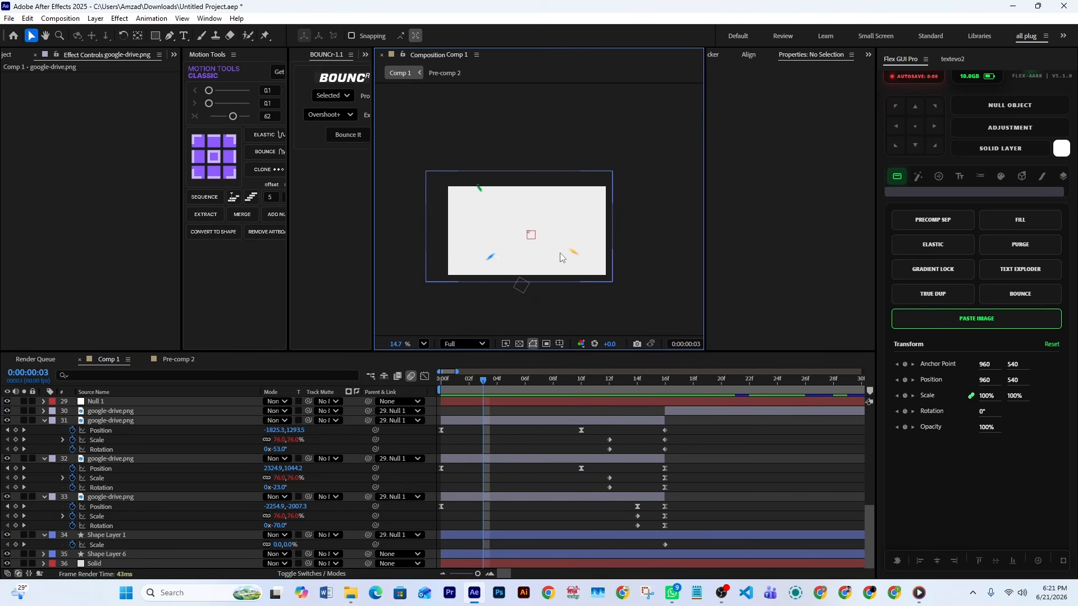
scroll(472, 190, up, 1)
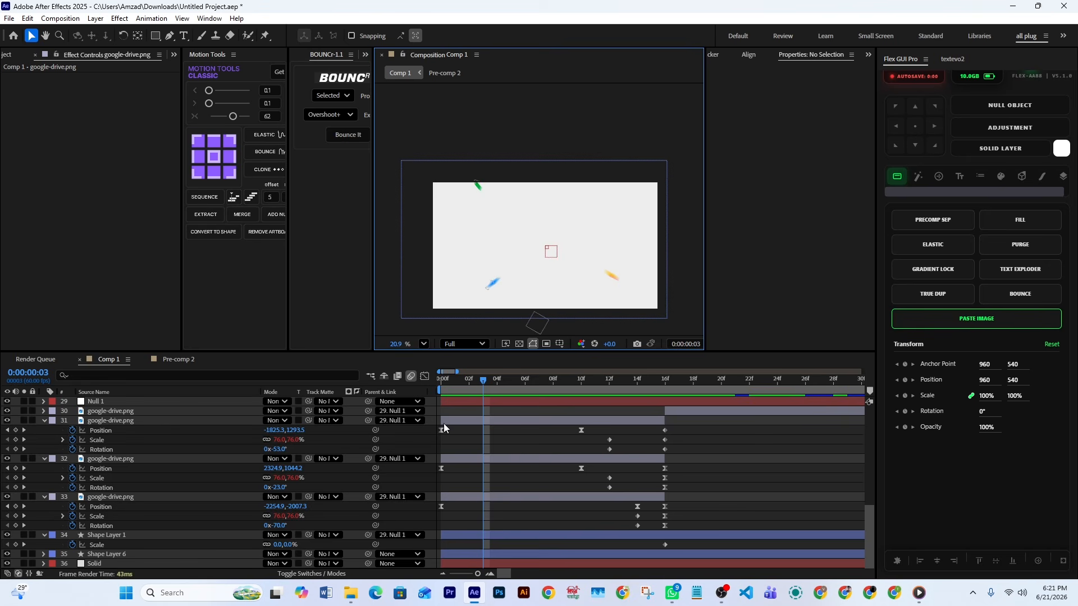
drag(449, 427, 429, 524)
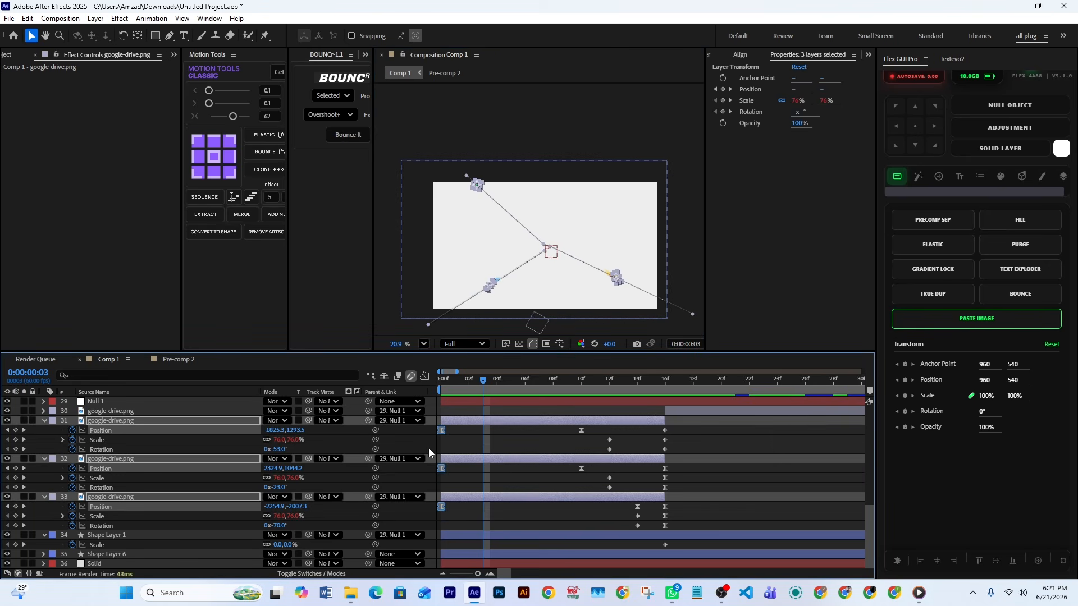
drag(462, 376, 434, 387)
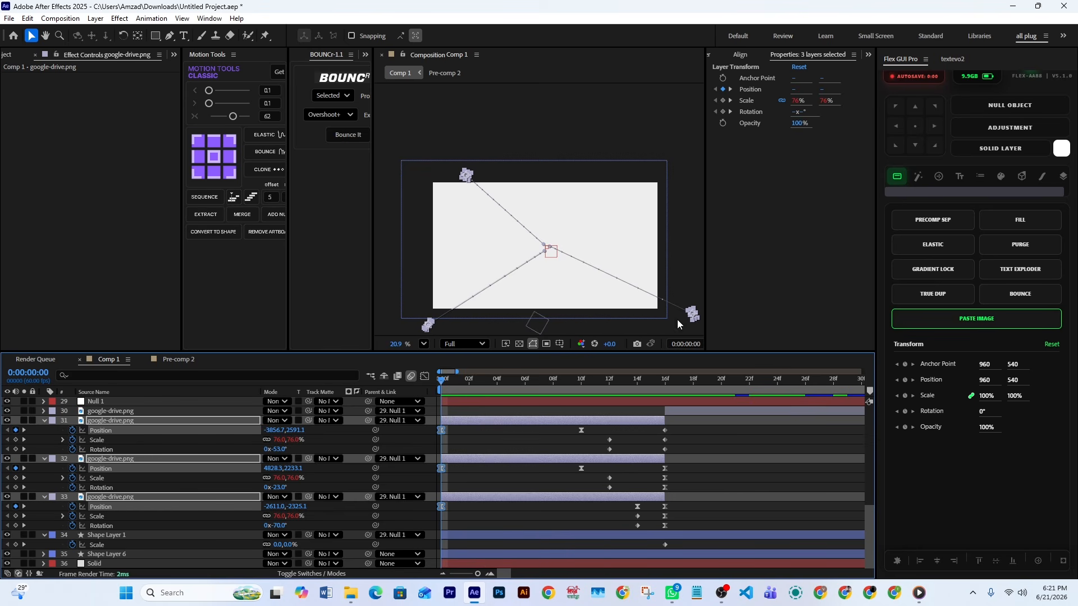
drag(441, 384, 578, 419)
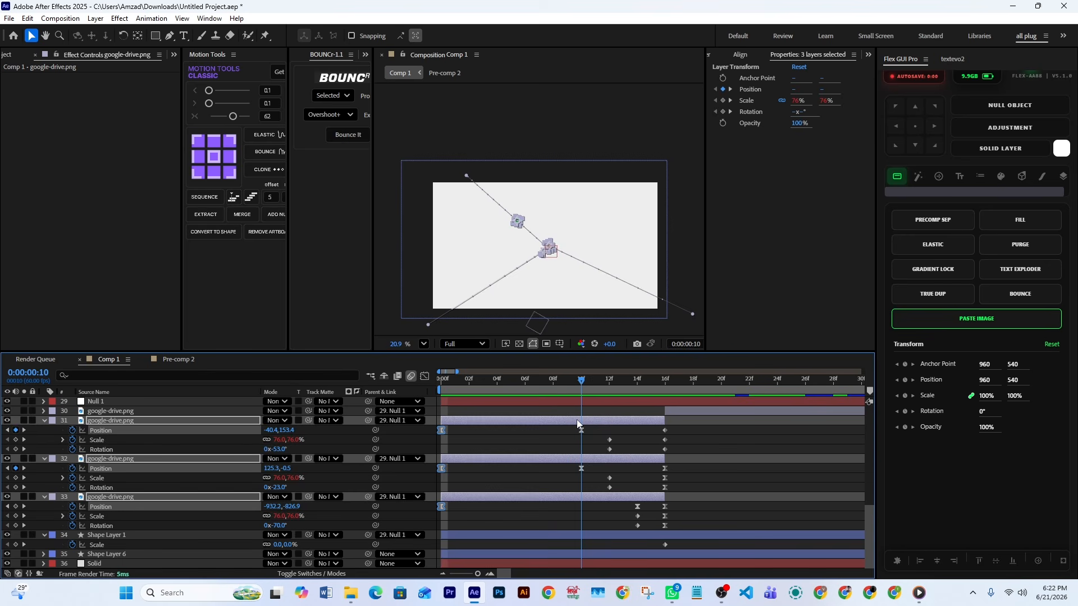
scroll(580, 270, up, 3)
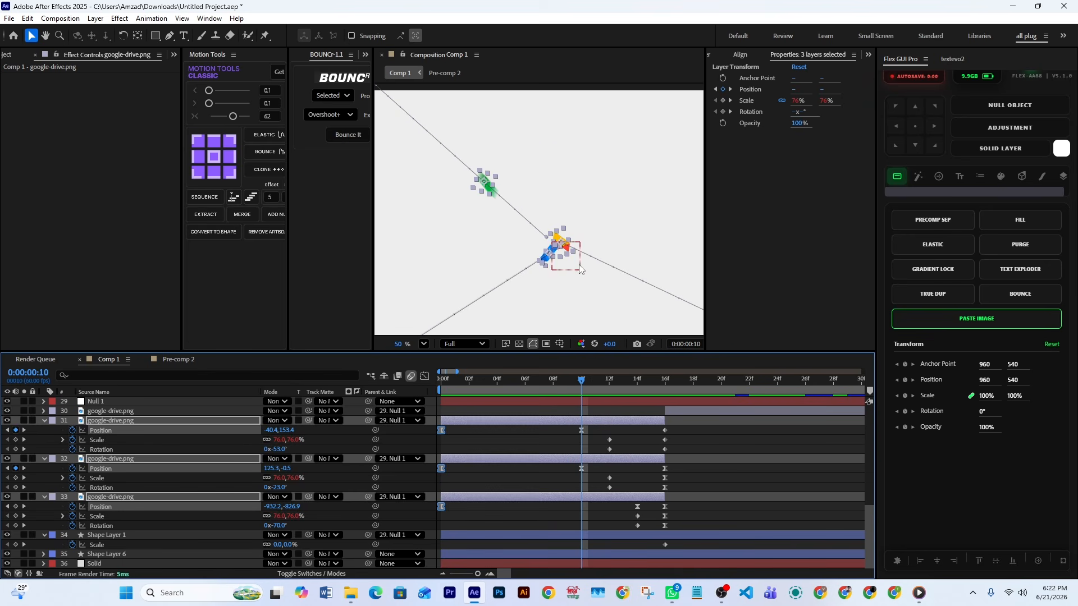
Examine the Position, Scale and Rotation keyframes of the three logo pieces up to frame 16, where the logo is assembled
click(585, 476)
drag(585, 384, 651, 416)
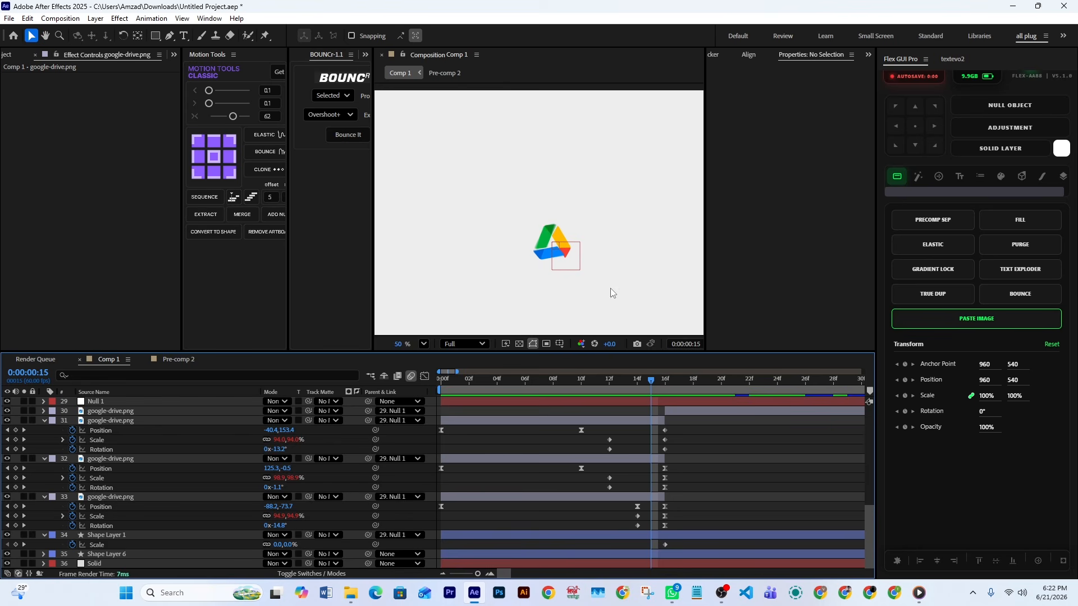
drag(639, 380, 665, 401)
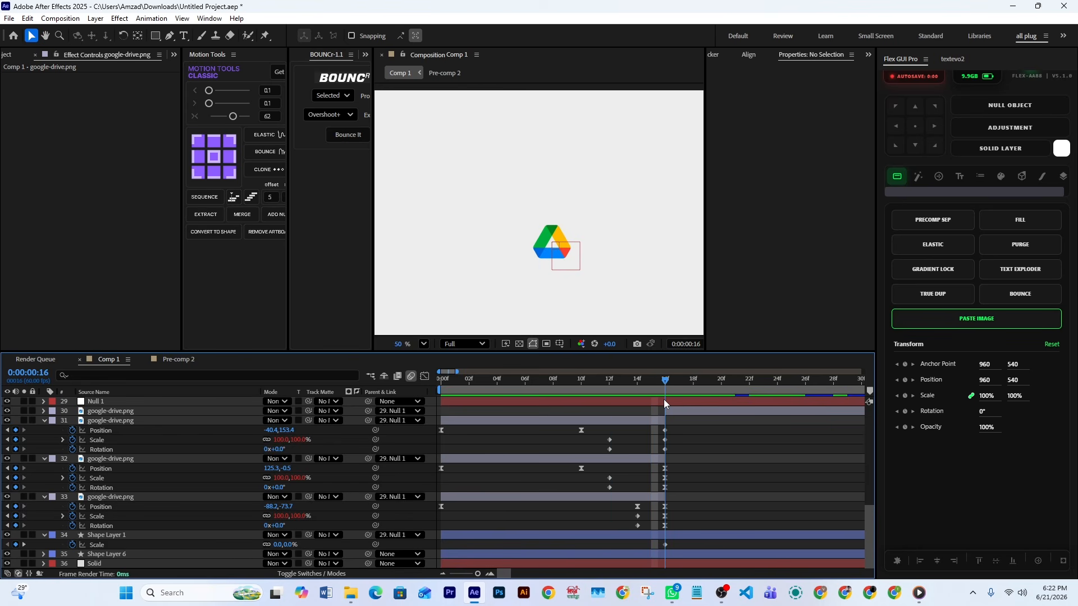
key(alt+bracketright)
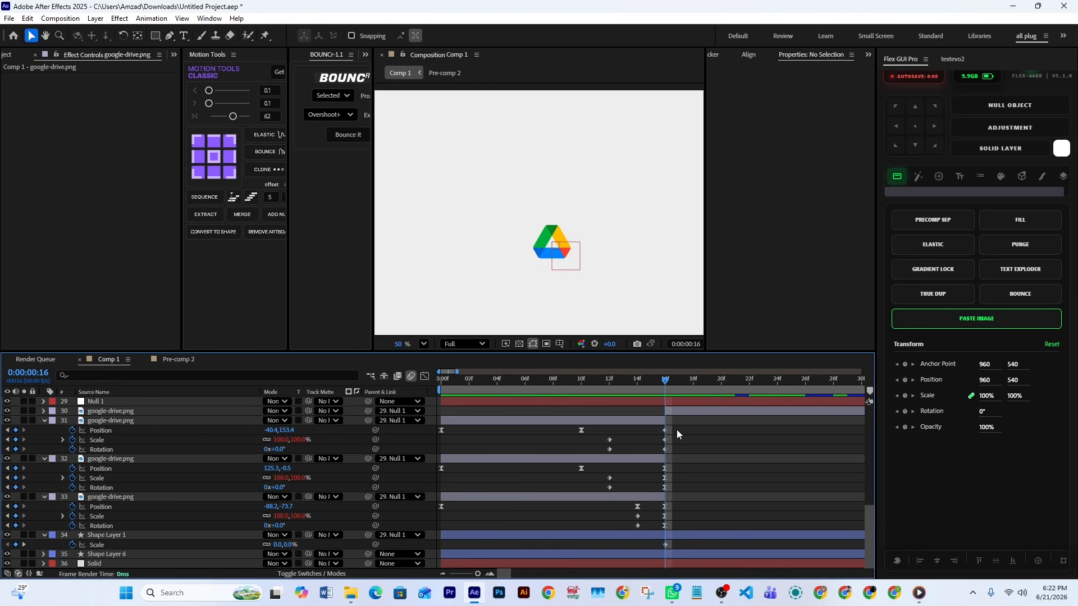
click(102, 430)
click(105, 439)
click(96, 449)
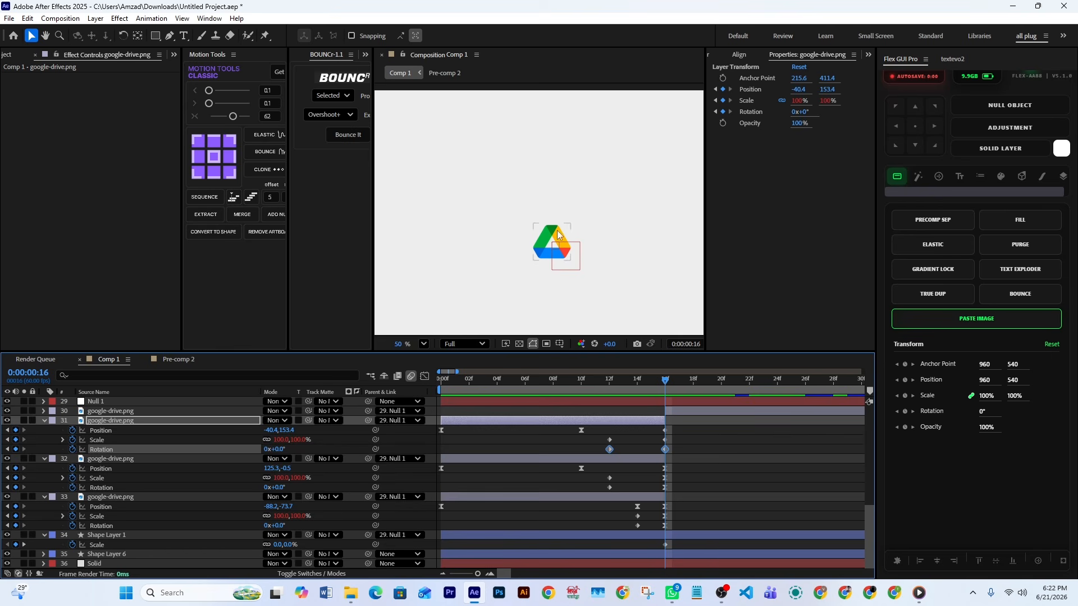
drag(685, 433, 660, 532)
click(696, 519)
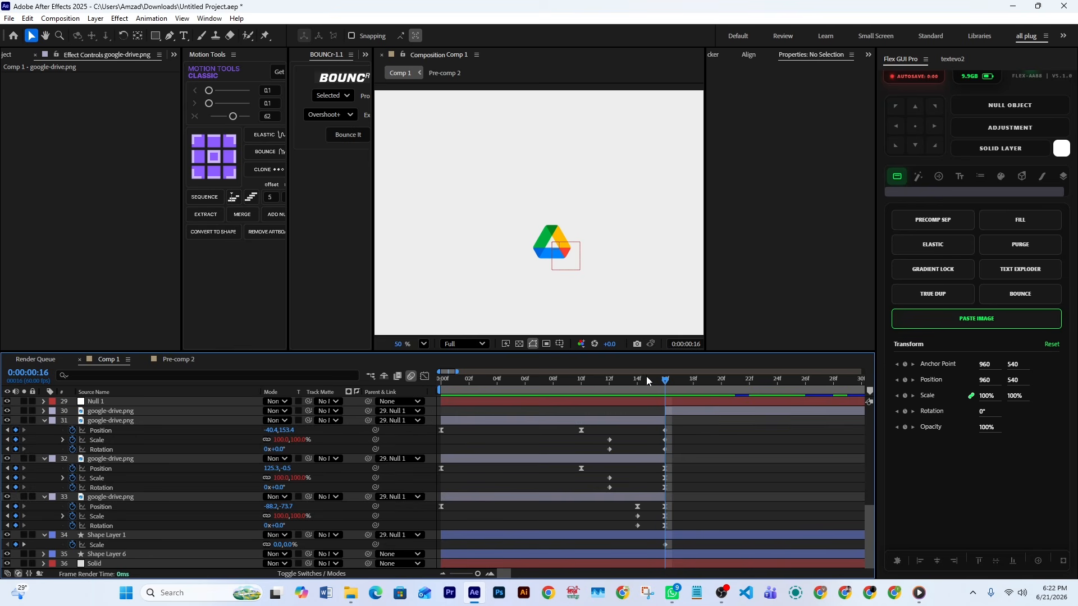
Select layer 33's Position, Scale and Rotation keyframes at frame 14 and review the green piece's motion in the preceding frames
drag(646, 389, 639, 392)
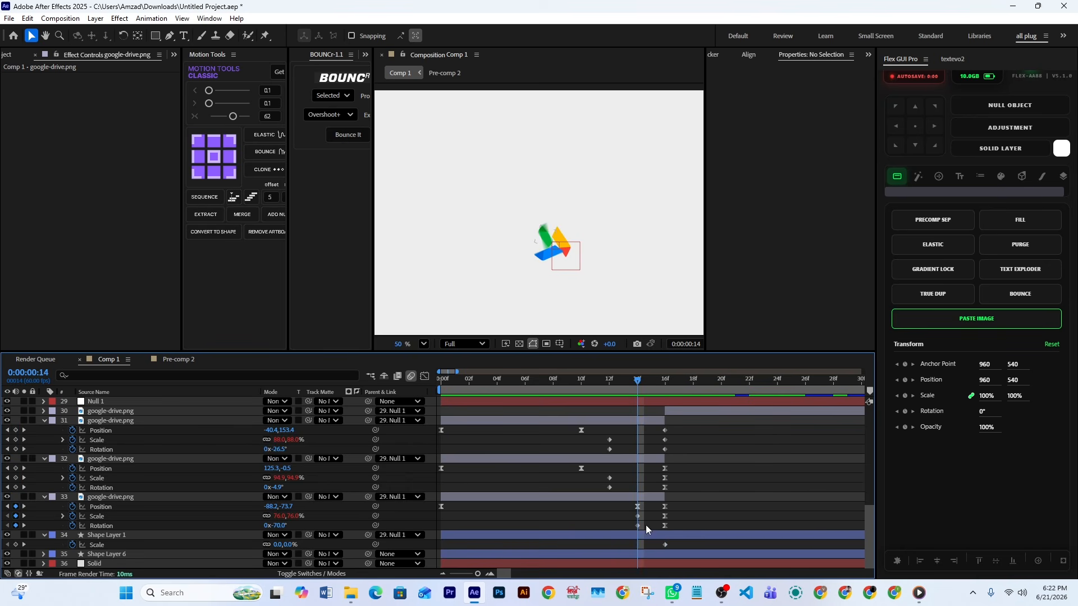
drag(646, 507, 631, 525)
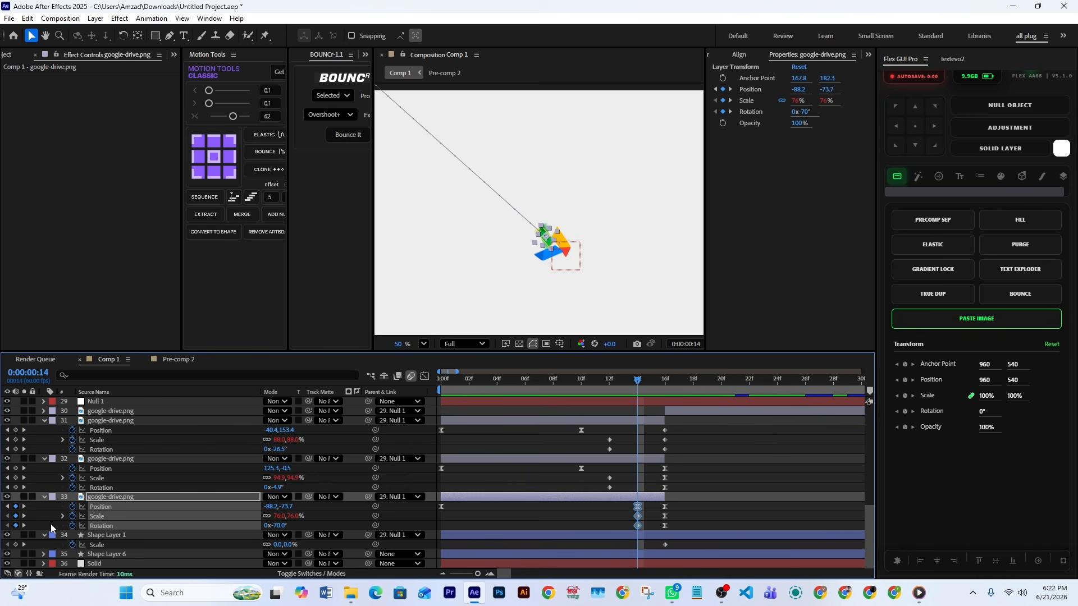
click(623, 380)
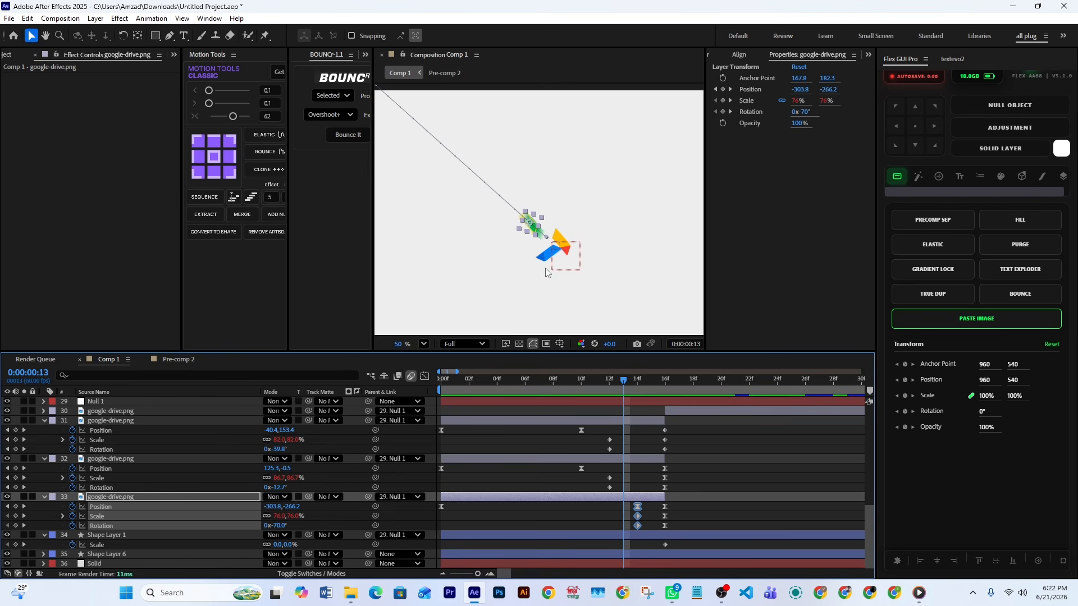
click(611, 383)
click(584, 383)
Return to frame 0 and preview the logo assembly and the gradient background reveal
drag(583, 383, 429, 390)
scroll(571, 298, down, 4)
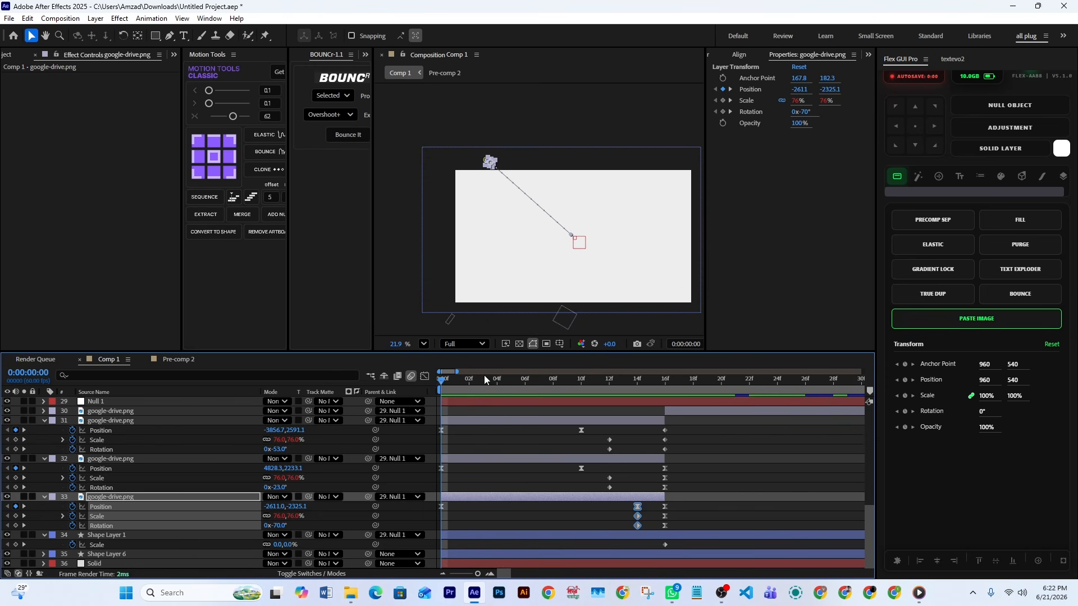
key(space)
key(space)
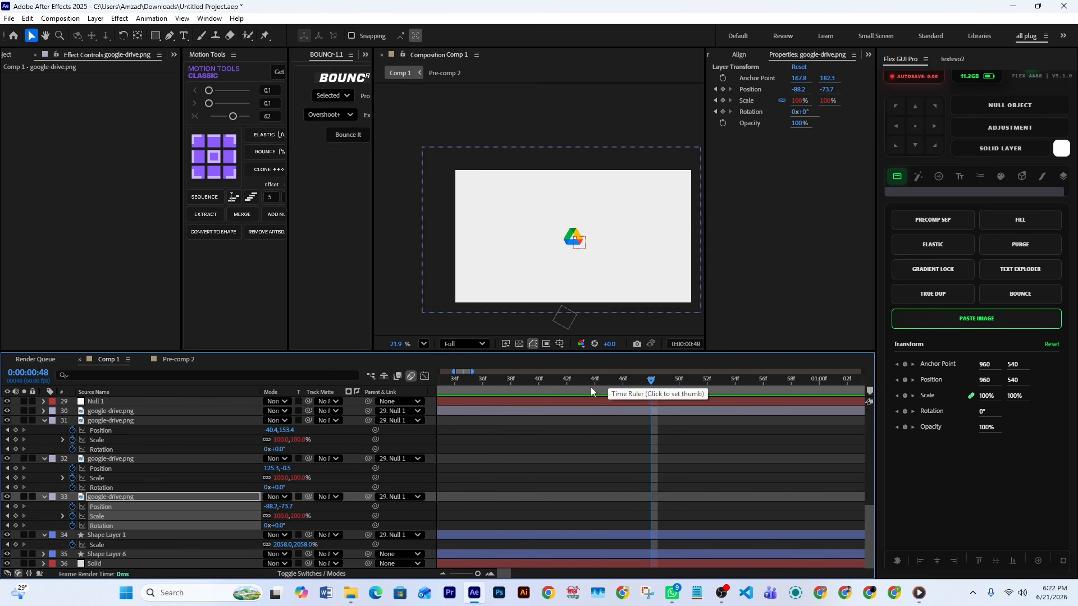
drag(591, 386, 447, 395)
key(space)
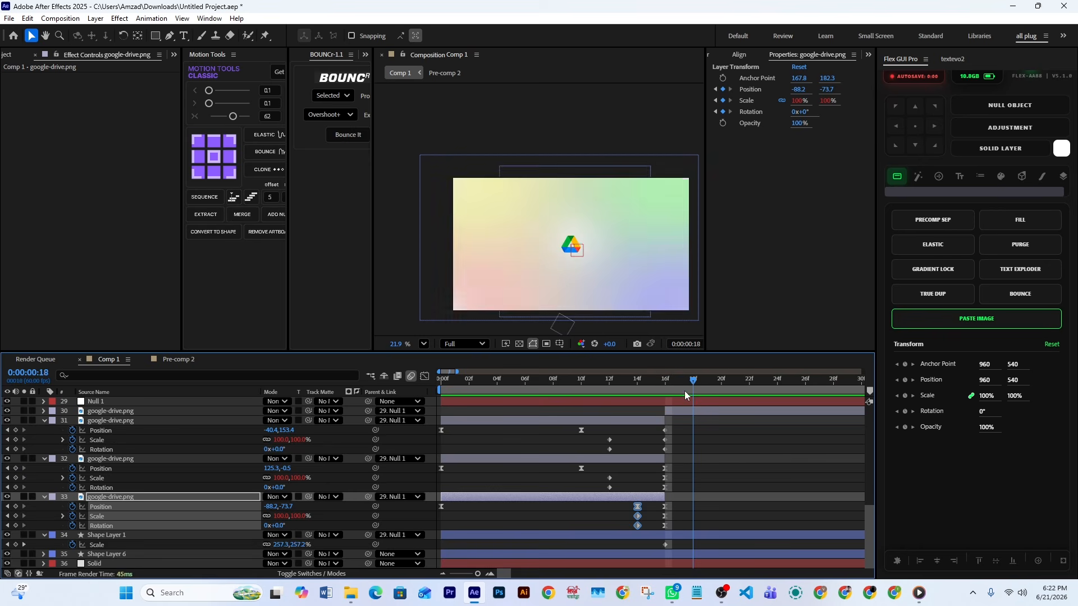
scroll(588, 212, down, 1)
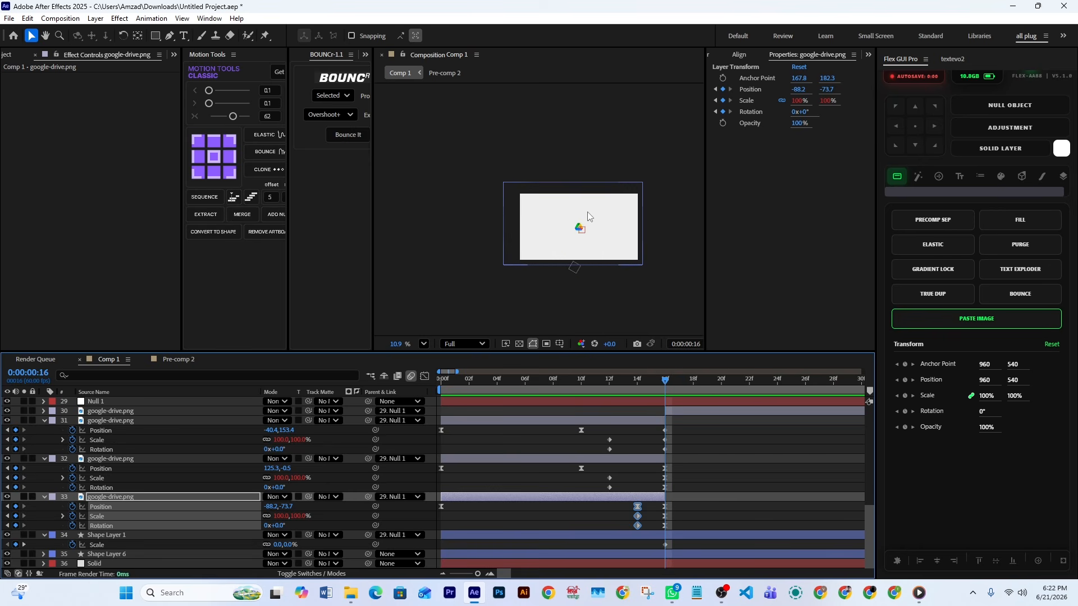
key(space)
Select Shape Layer 1's Scale keyframe at frame 16 and widen the timeline range to compare its keyframe timing
drag(607, 233, 585, 229)
drag(700, 425, 661, 529)
click(690, 537)
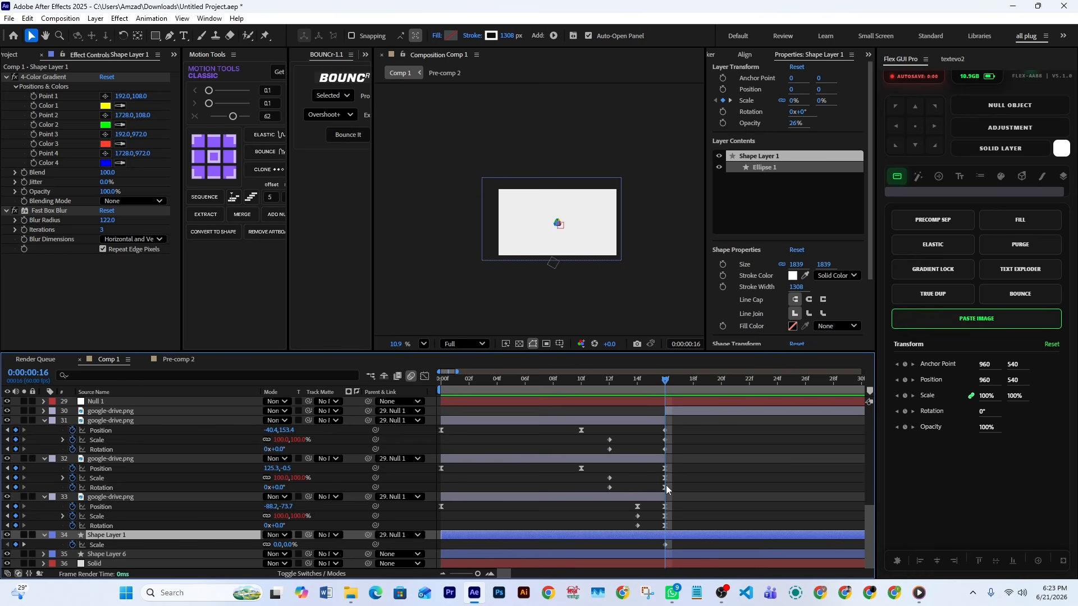
scroll(697, 537, up, 1)
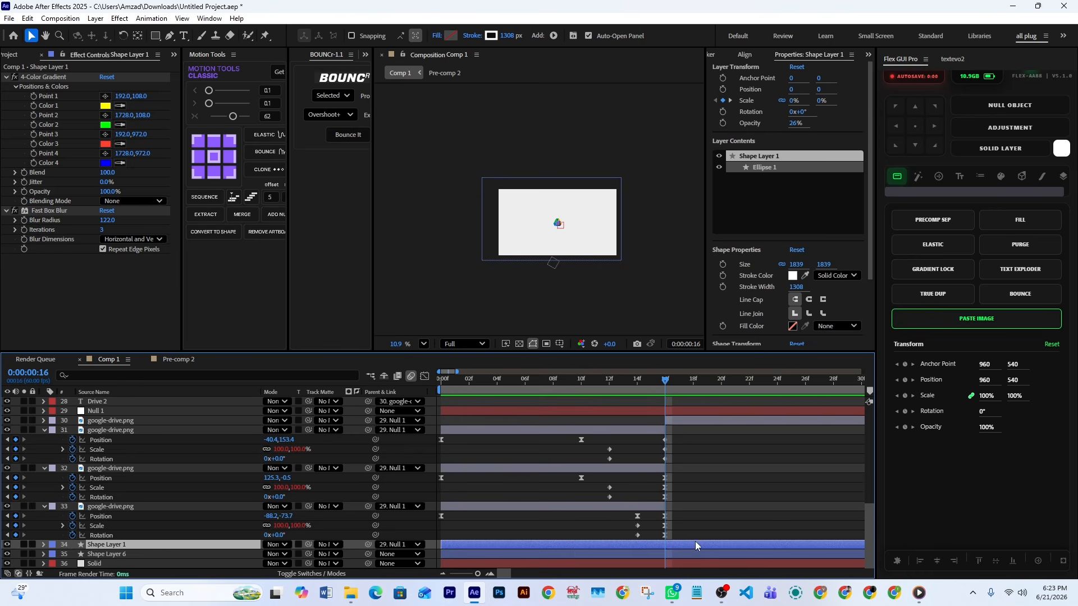
scroll(719, 504, down, 1)
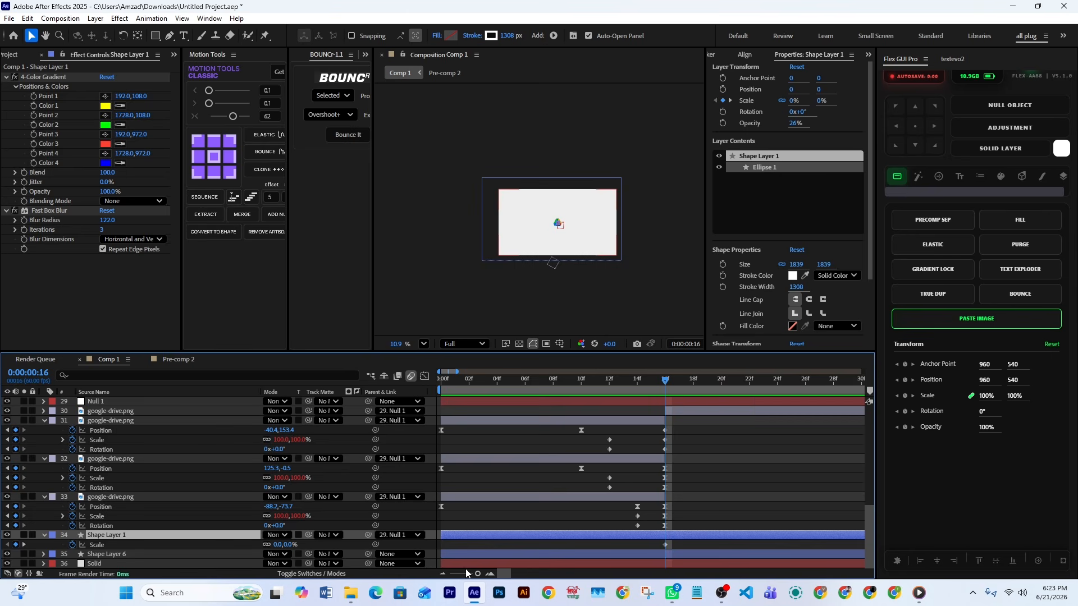
drag(478, 574, 474, 578)
click(462, 545)
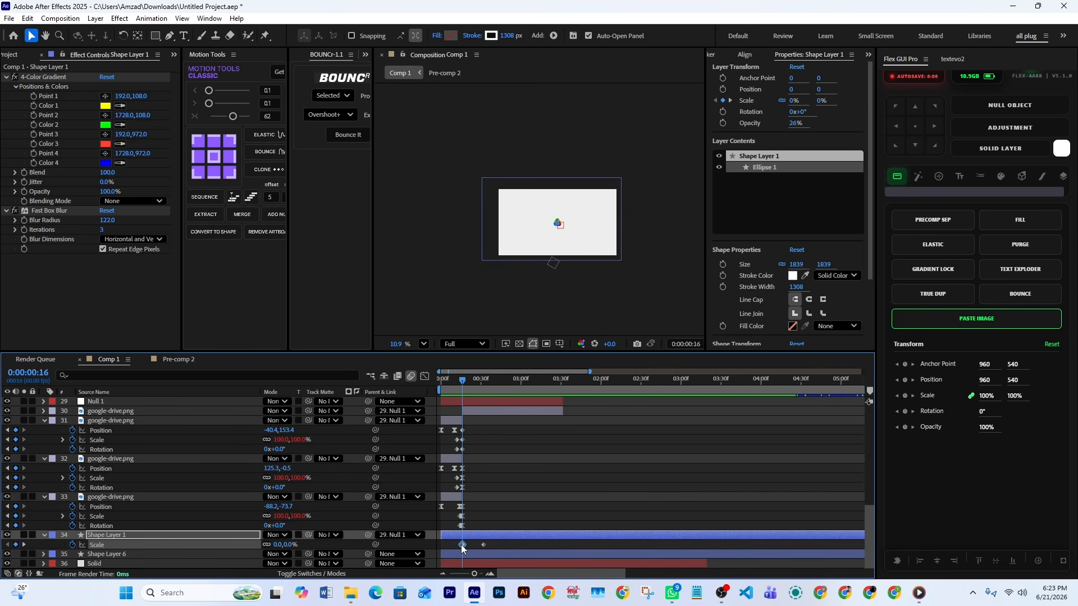
Move to frame 15 and select the Null 1 layer to inspect its transform properties
mouse_move(462, 380)
mouse_down()
mouse_move(494, 381)
mouse_move(461, 388)
mouse_up()
scroll(507, 434, up, 4)
click(501, 517)
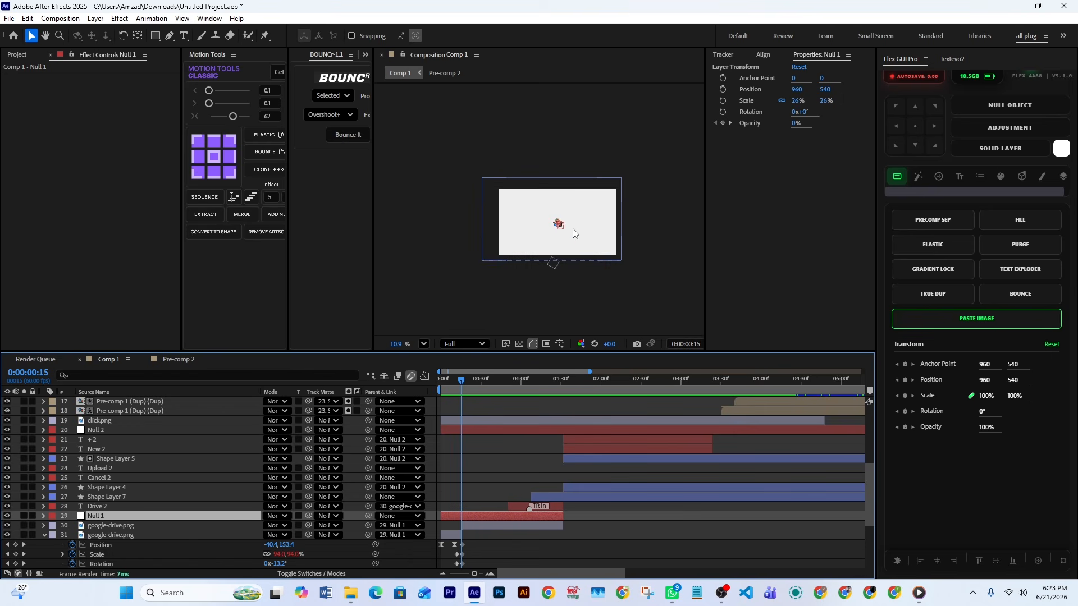
Select the keyframes around frame 15 on the three google-drive.png piece layers, 31 to 33, to review their motion paths
scroll(574, 233, up, 3)
scroll(574, 233, down, 2)
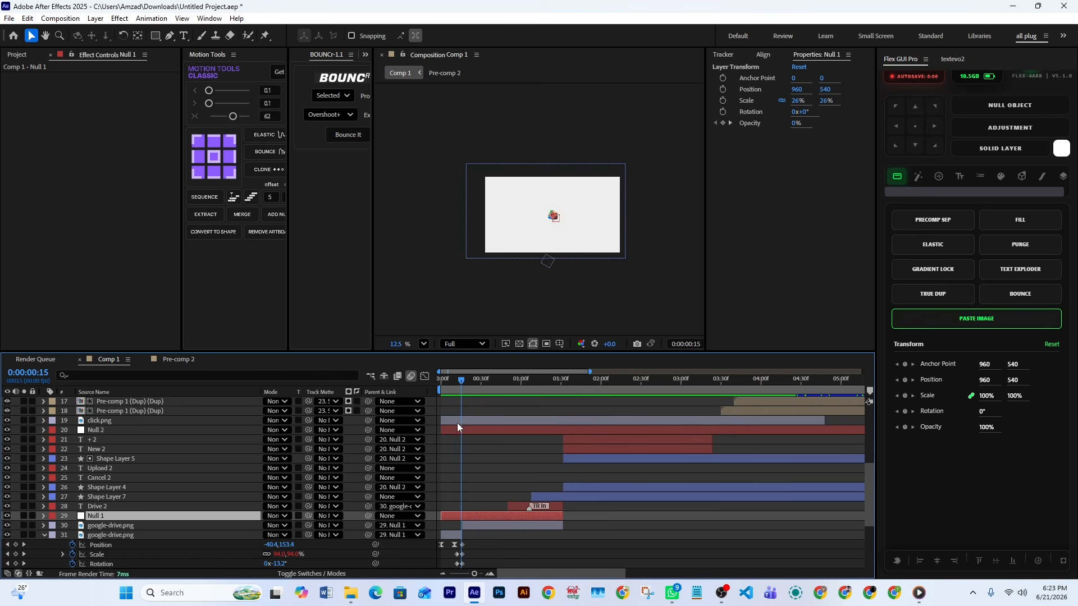
scroll(472, 514, down, 4)
drag(479, 425, 449, 519)
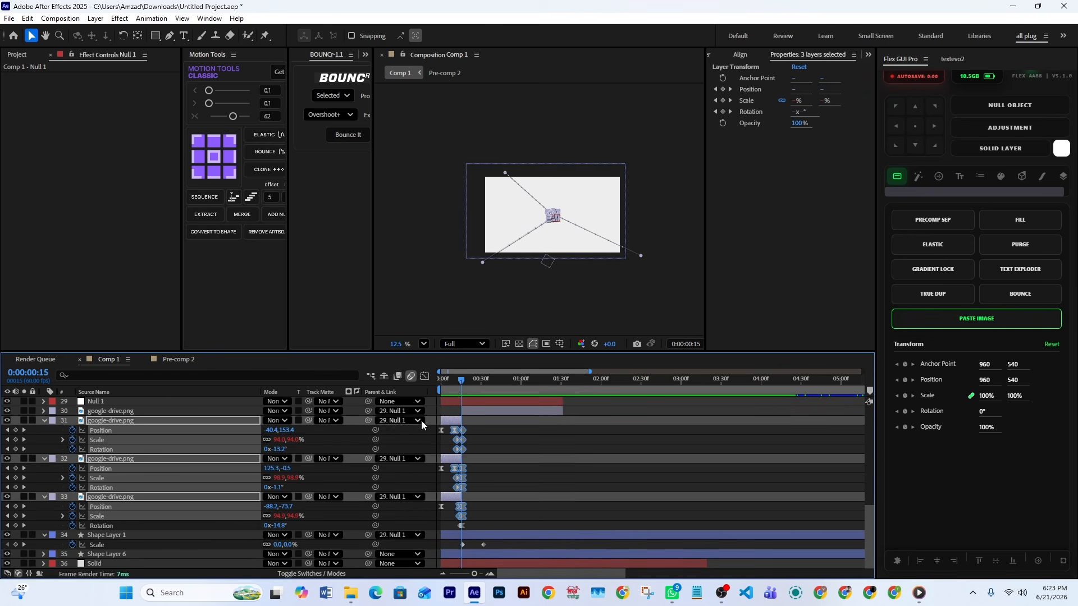
Select Null 1, show its Scale property, and move to frame 42 to inspect the assembled logo
click(115, 402)
scroll(483, 430, up, 3)
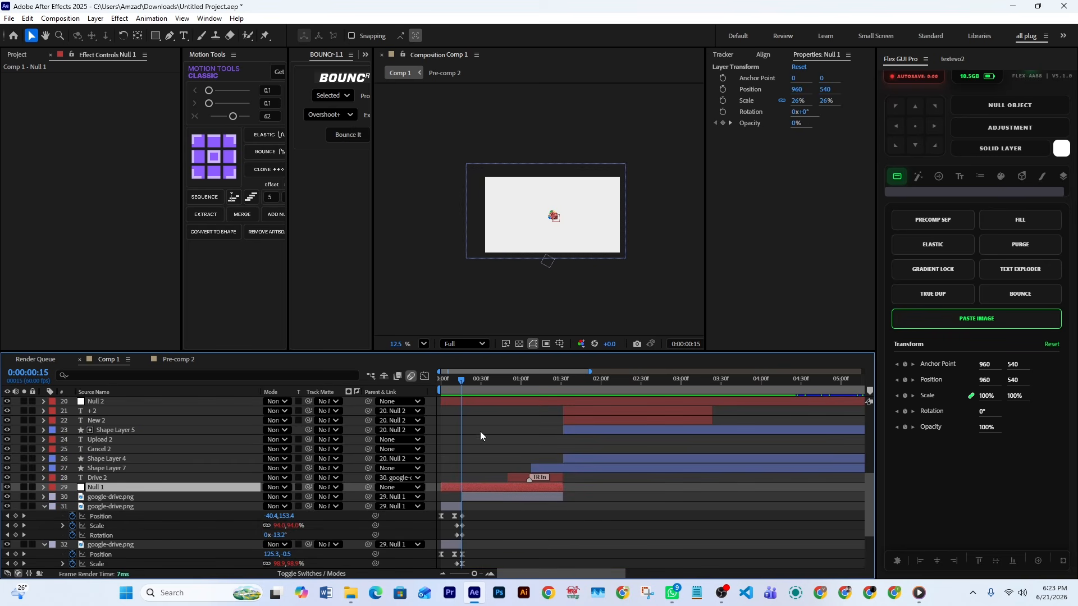
key(s)
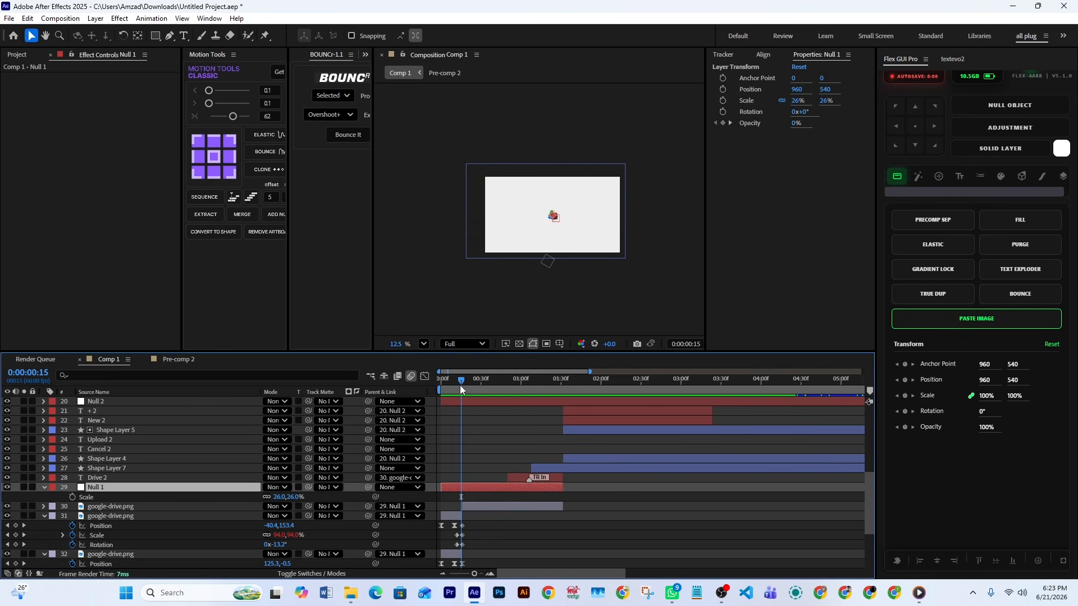
drag(461, 387, 497, 390)
scroll(580, 206, up, 5)
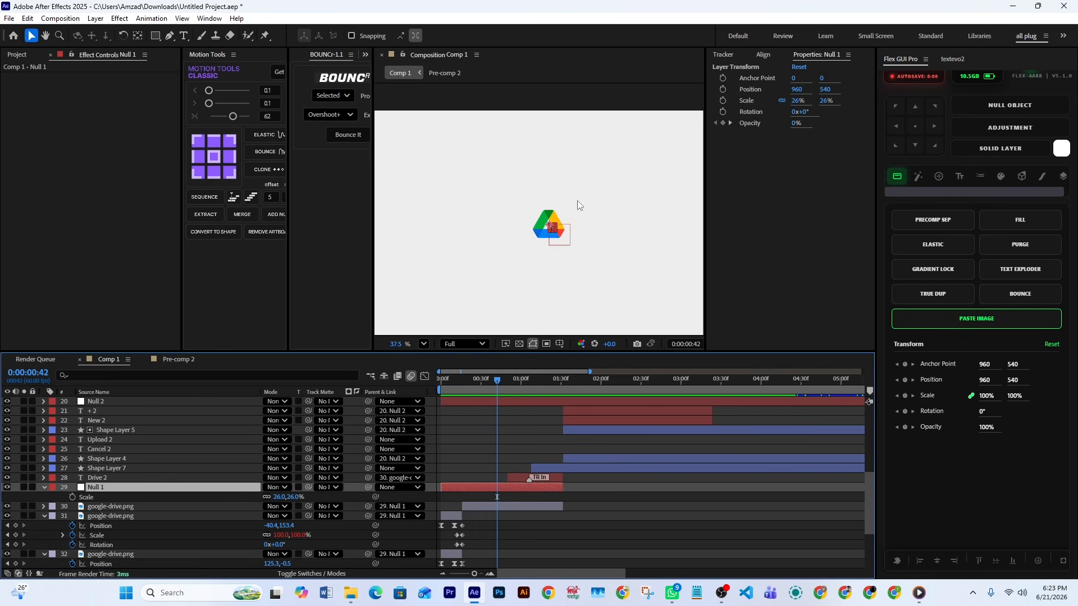
scroll(580, 206, down, 3)
scroll(587, 205, up, 2)
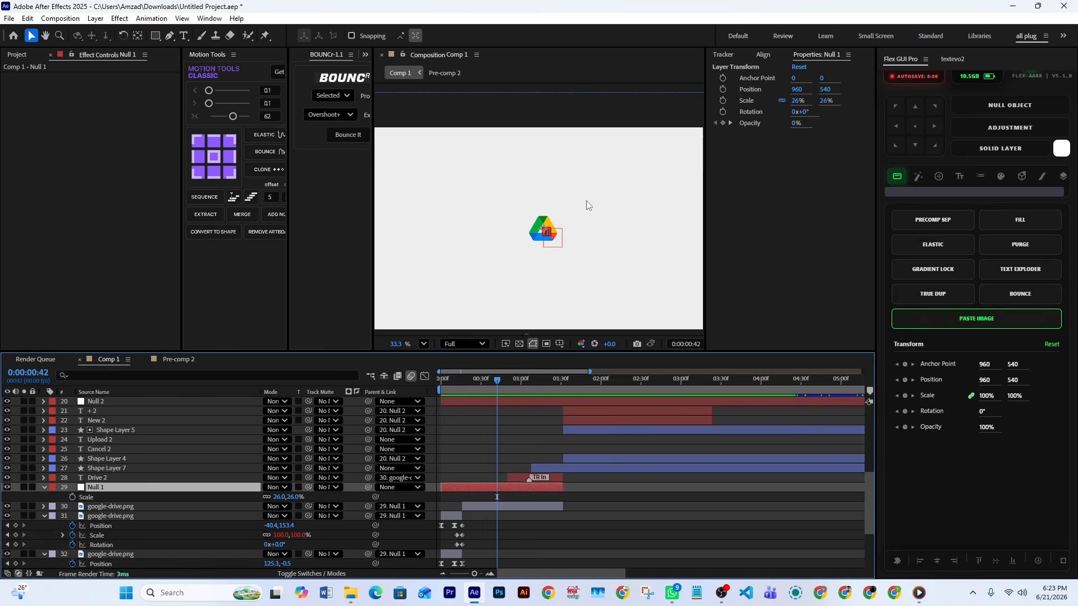
scroll(574, 215, down, 2)
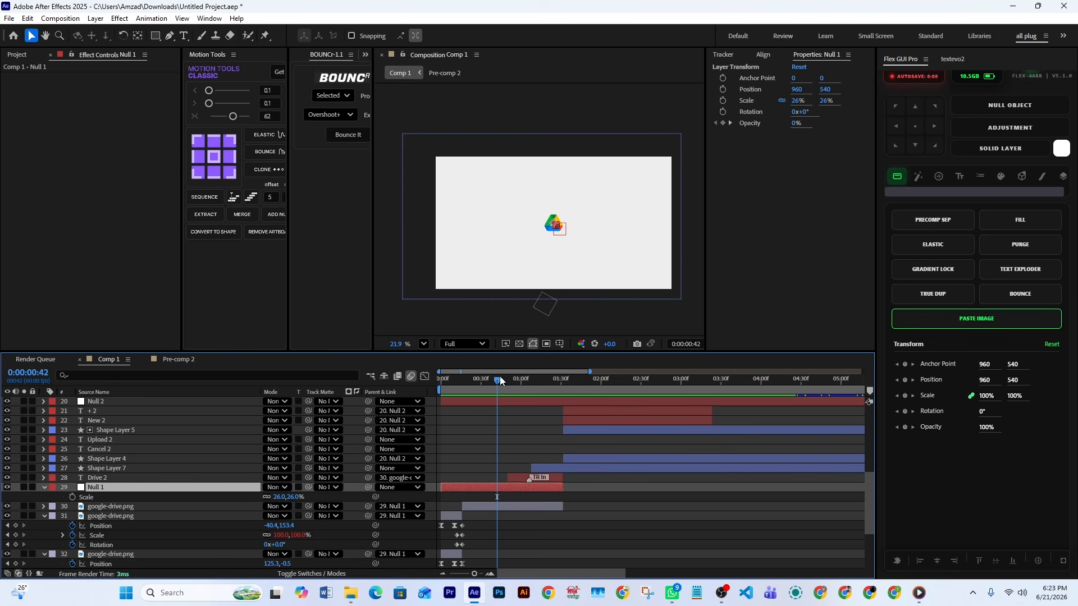
Select the Drive 2 text layer at 1:03 and scrub to 1:16 to review its text reveal
drag(493, 381, 525, 389)
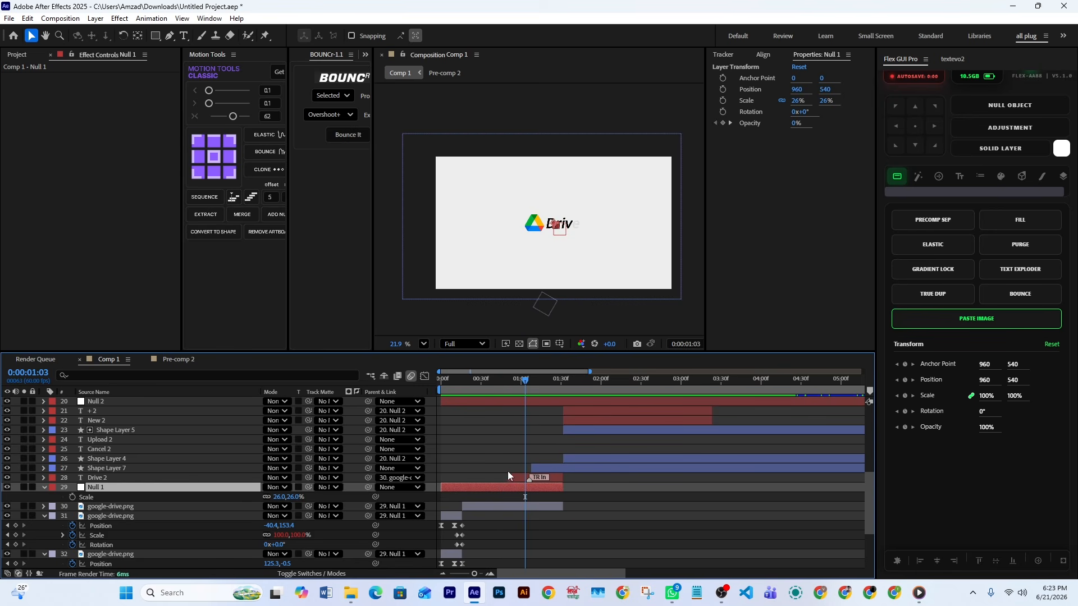
click(513, 478)
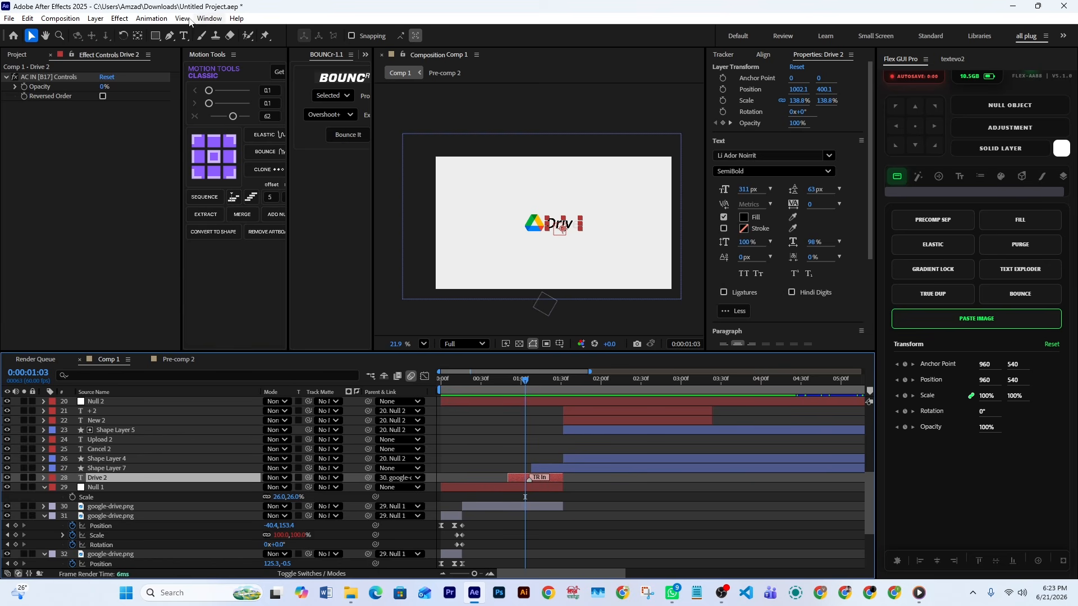
mouse_move(524, 385)
mouse_down()
mouse_move(540, 392)
mouse_move(510, 389)
mouse_move(547, 392)
mouse_move(504, 385)
mouse_move(567, 387)
mouse_move(543, 389)
mouse_up()
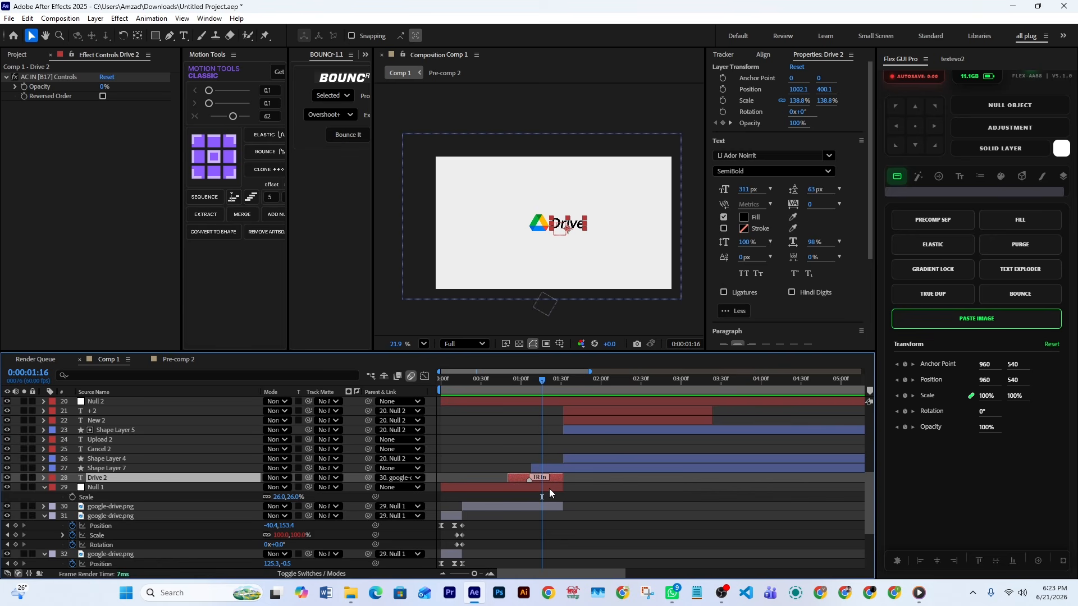
Select google-drive.png layer 30, show its animated properties, and review the logo at frames 43 and 29
click(554, 508)
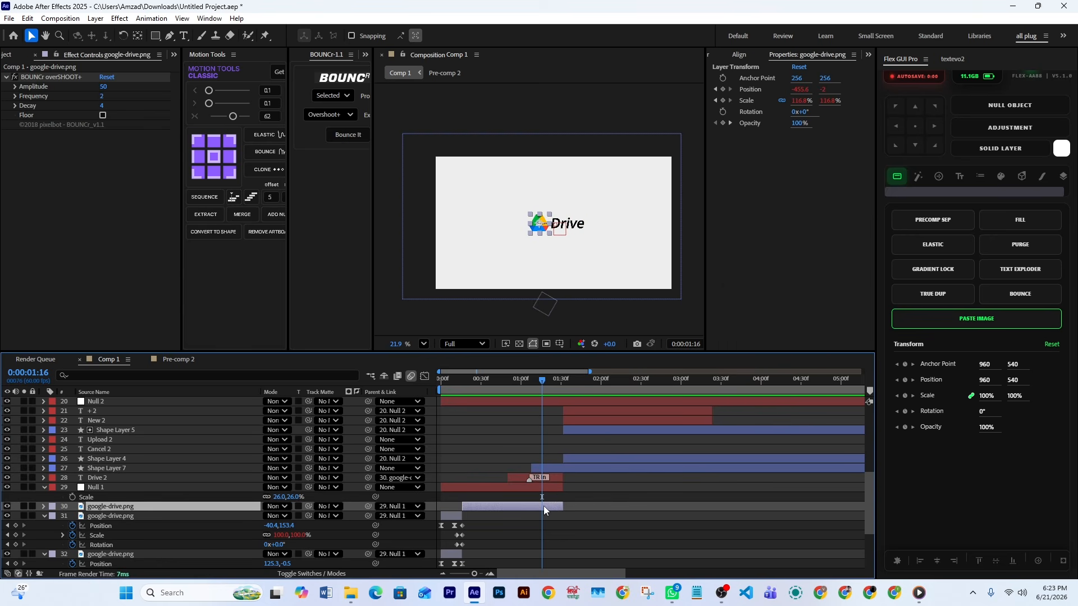
drag(476, 380, 497, 404)
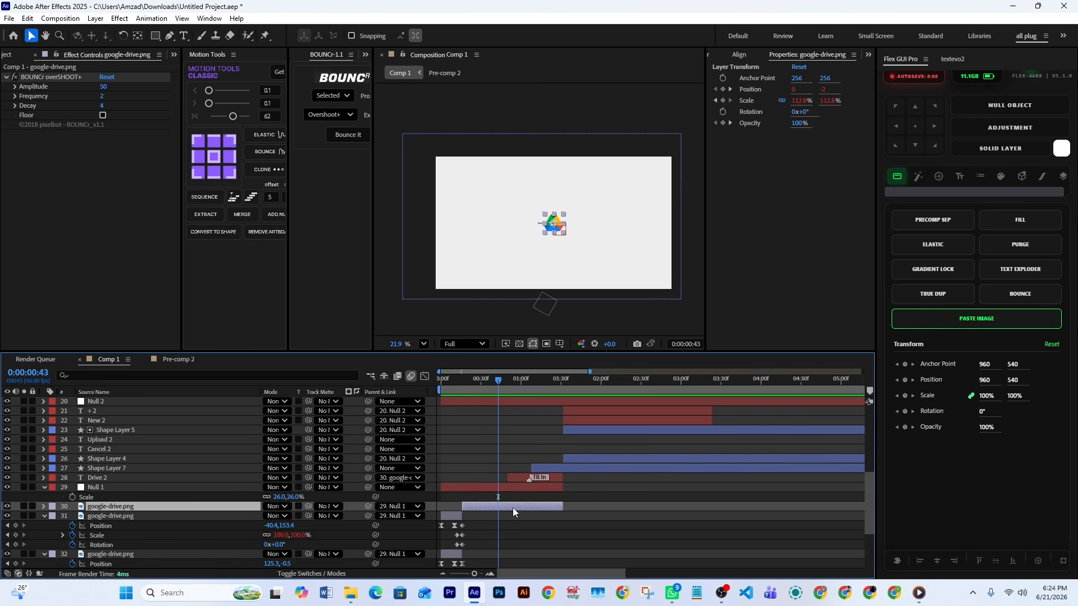
key(u)
mouse_move(497, 397)
mouse_down()
mouse_move(463, 392)
mouse_move(480, 401)
mouse_up()
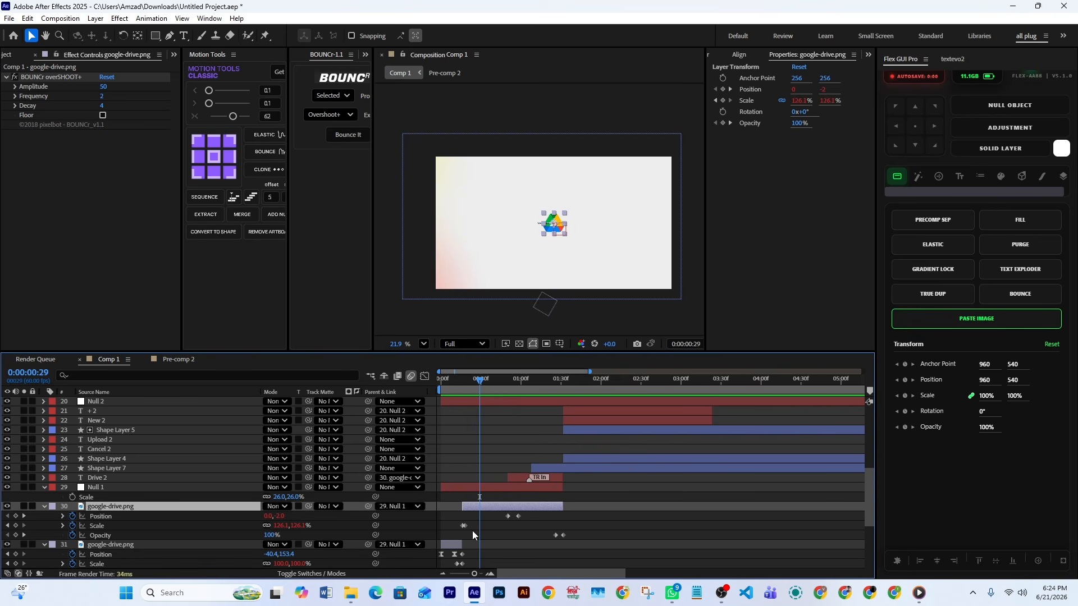
Examine layer 30's Scale, Position and Opacity keyframes in turn while reviewing the logo and text between 1:10 and 1:24
drag(472, 522, 456, 538)
drag(479, 385, 554, 430)
click(123, 516)
drag(581, 527, 543, 540)
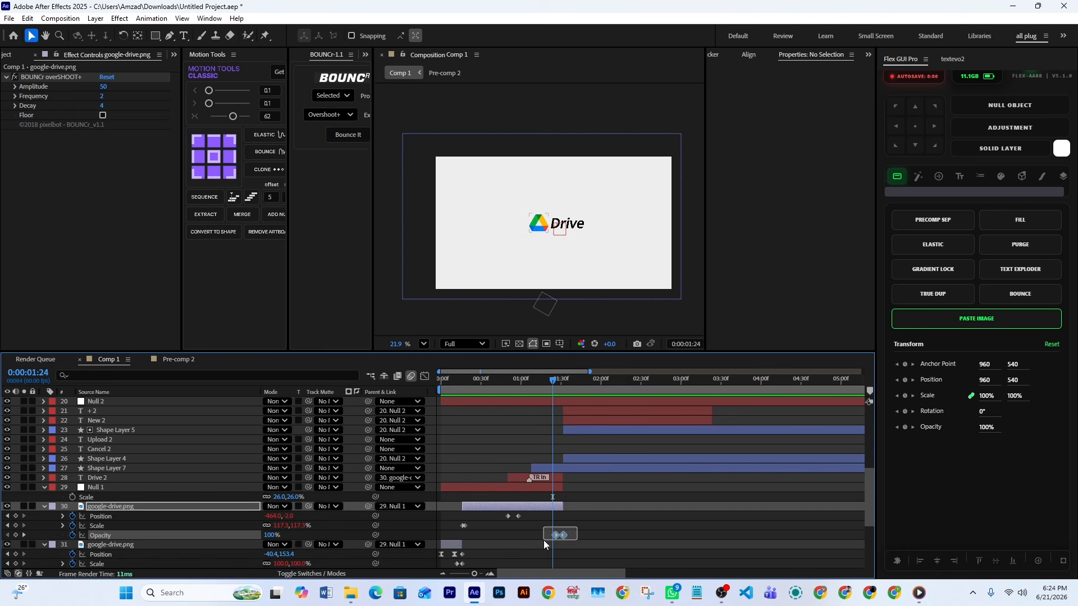
drag(547, 379, 534, 417)
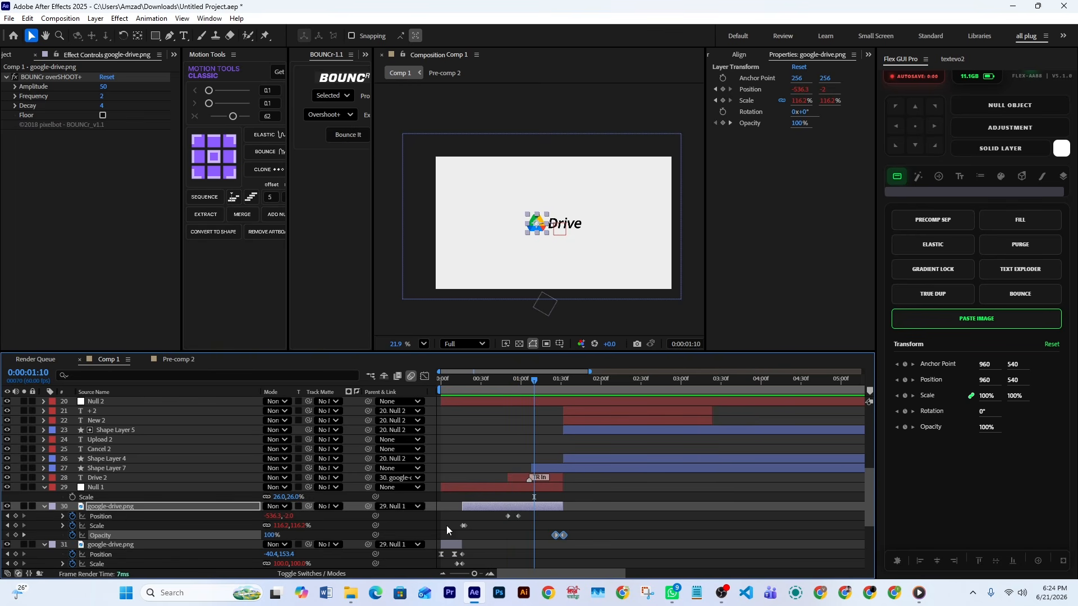
click(603, 501)
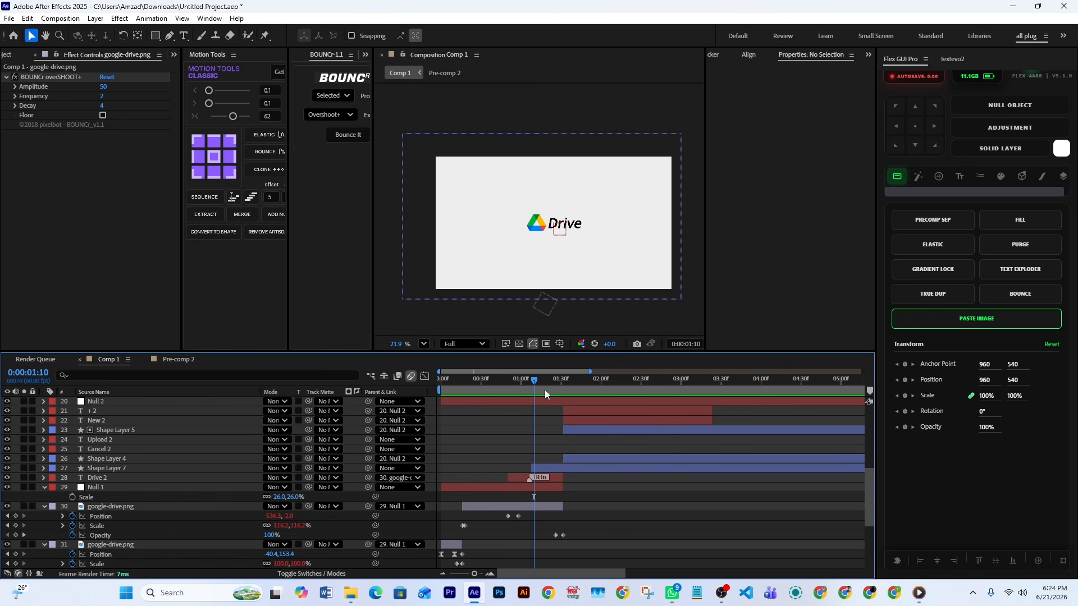
Move to 2:10, select the New button's Shape Layer 5, and check its fill color
drag(534, 381, 614, 416)
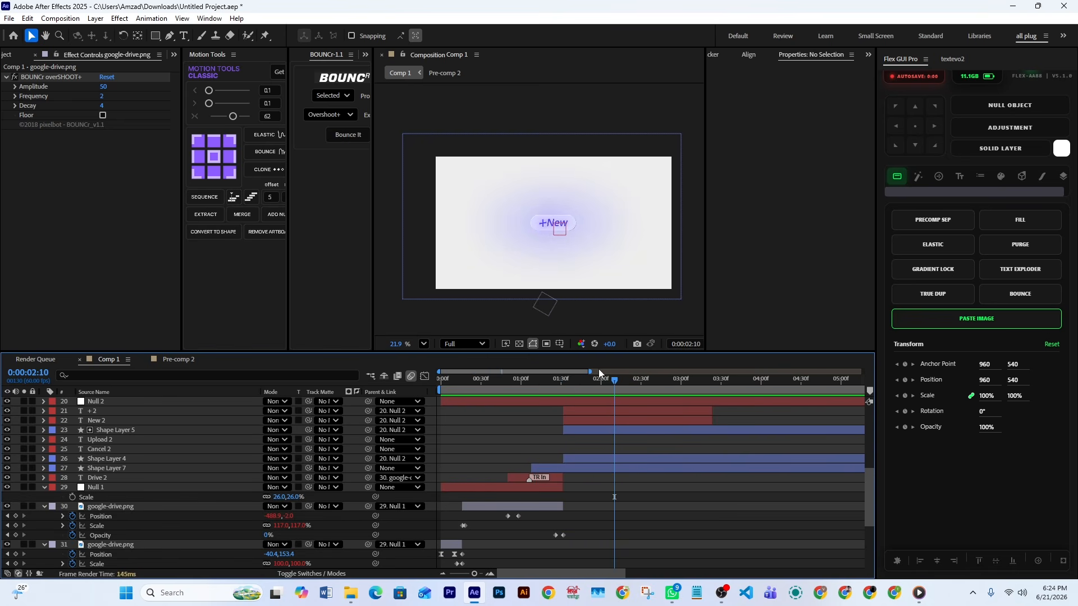
click(574, 223)
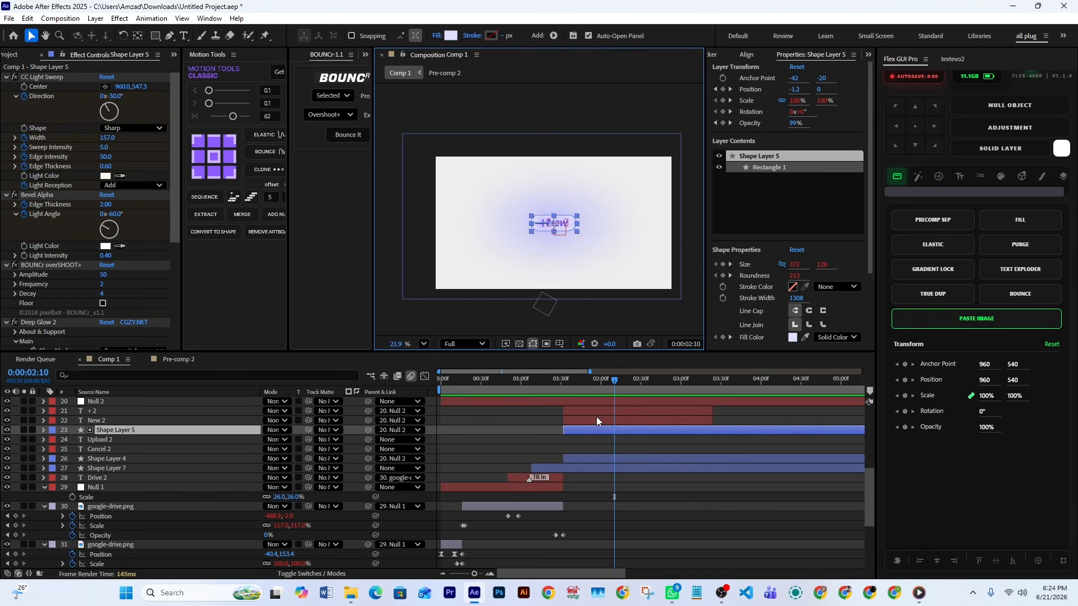
click(450, 38)
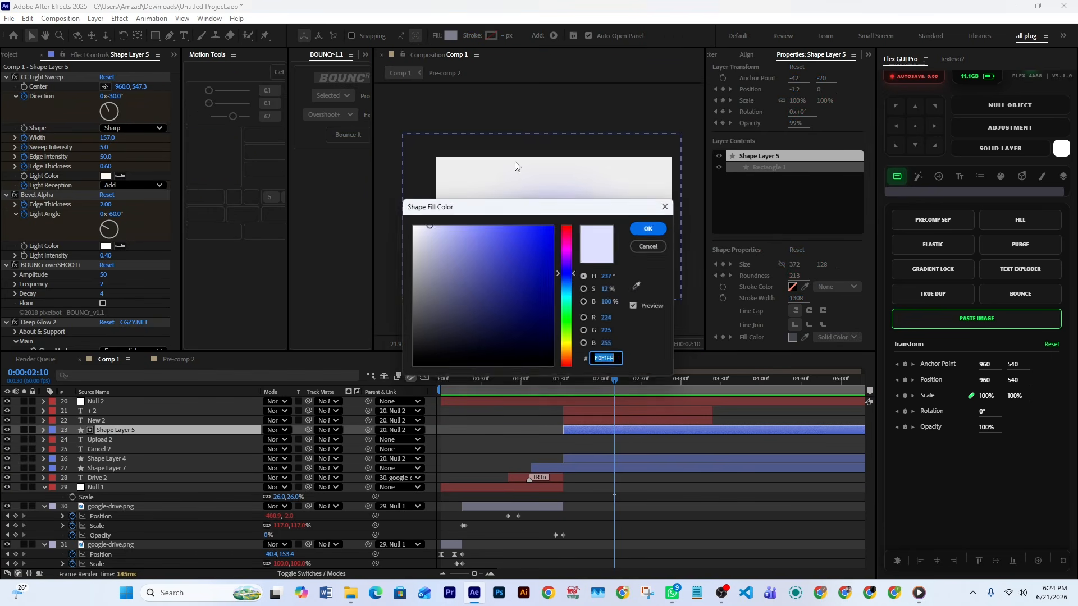
click(666, 227)
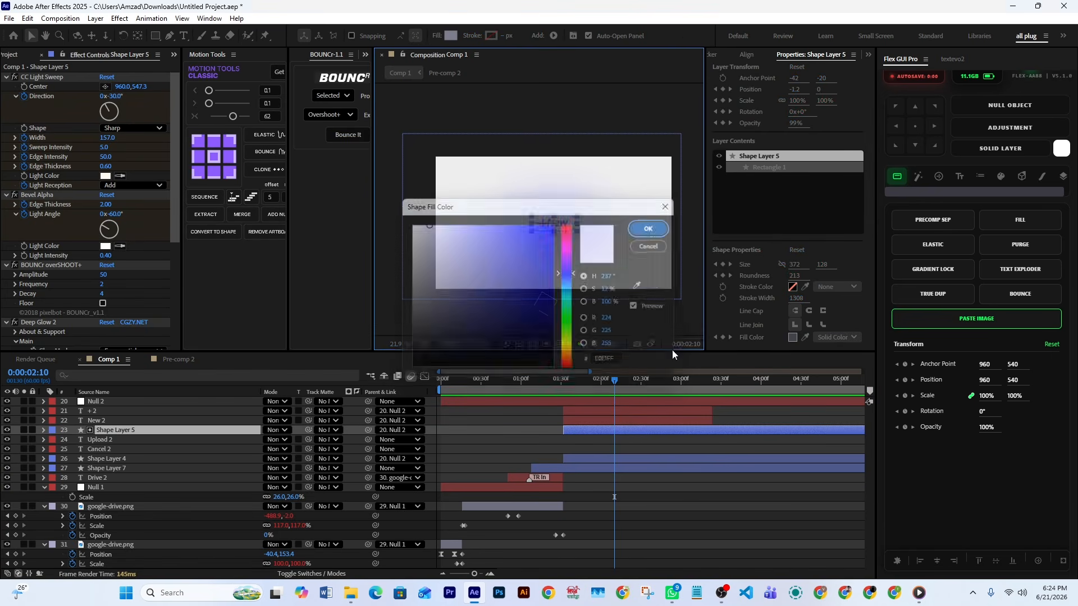
Select Shape Layer 4 and inspect its Fast Box Blur effect and fill color
click(605, 459)
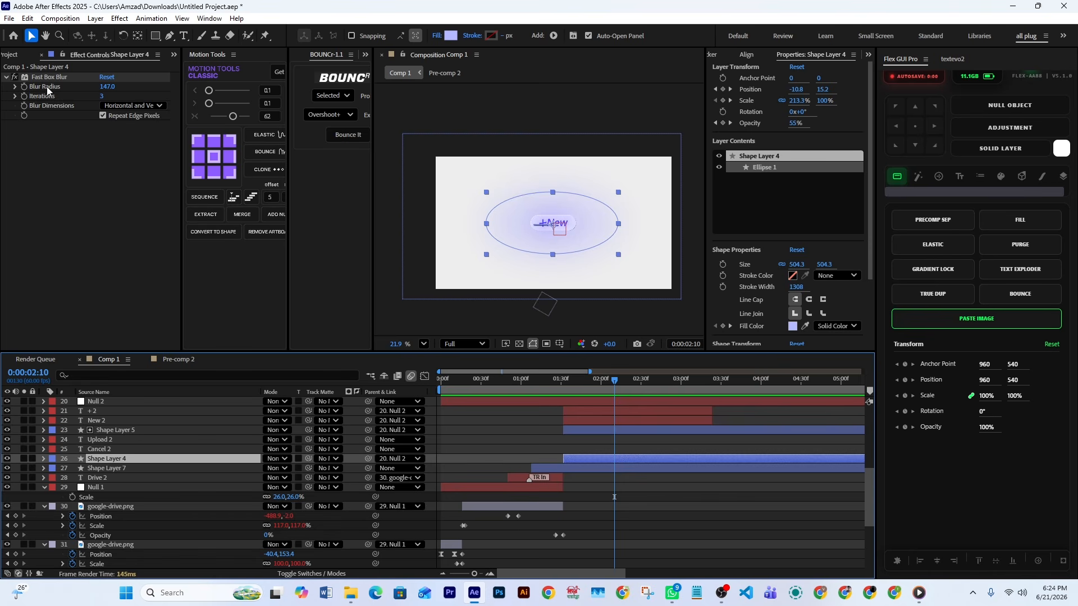
click(49, 77)
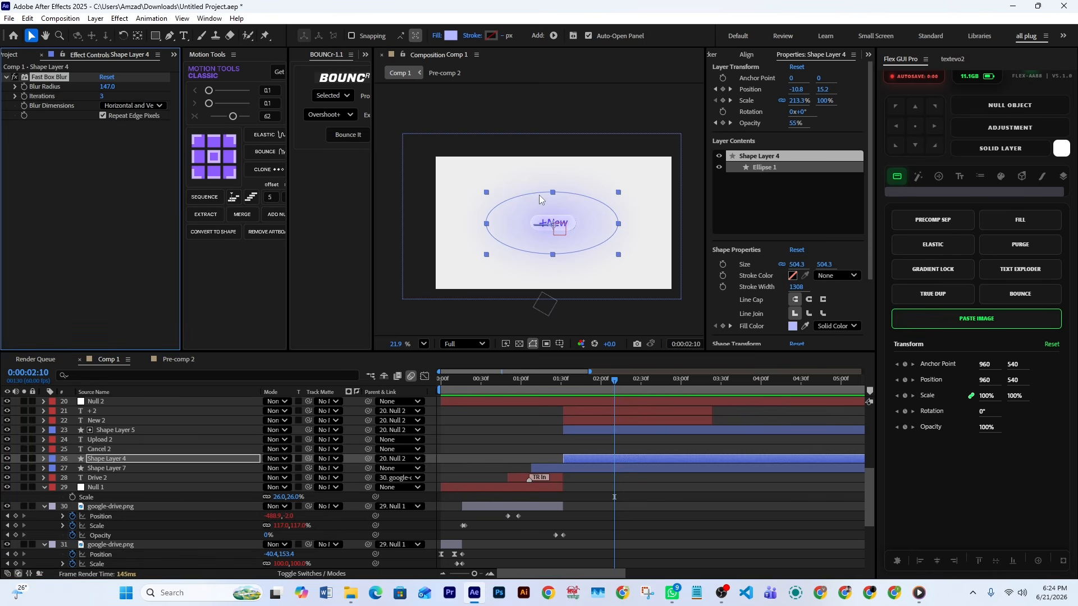
click(451, 36)
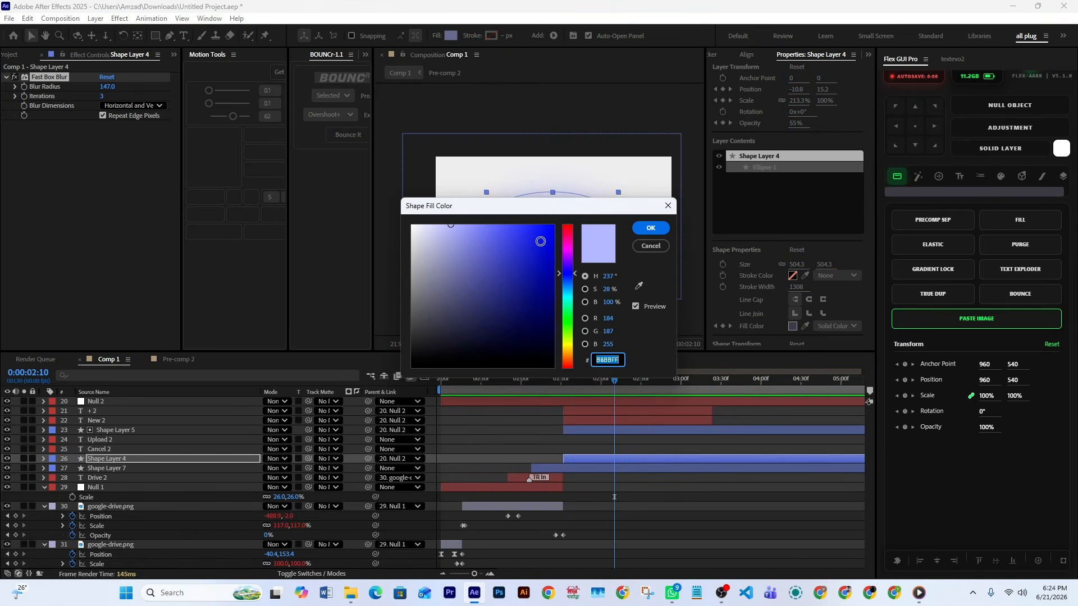
click(654, 228)
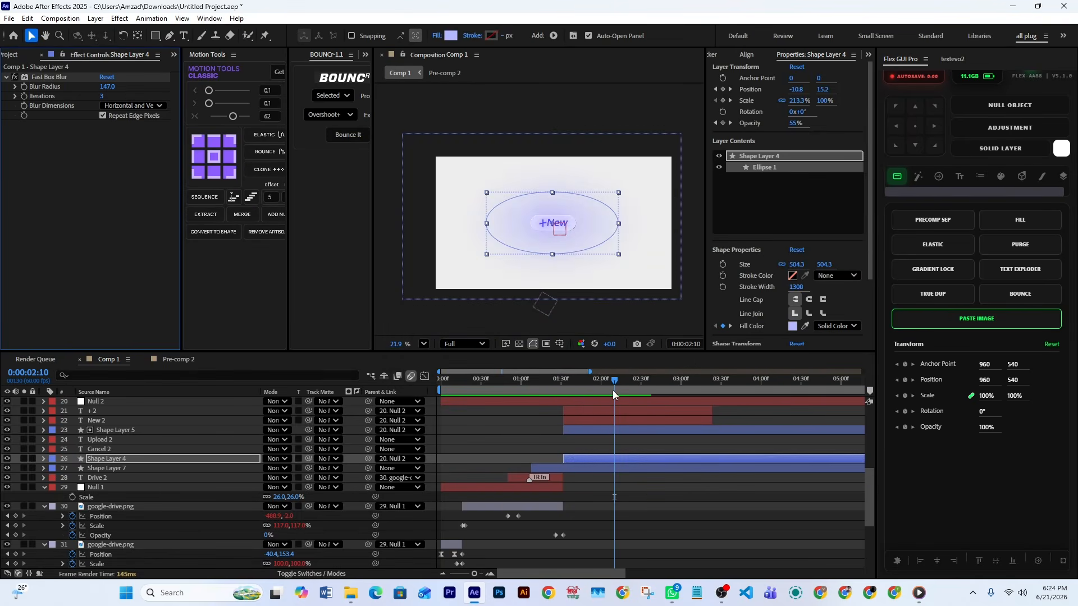
Inspect the New 2 and + 2 text layers up close and scrub back to 1:34, where the New button fades in
click(597, 420)
click(589, 411)
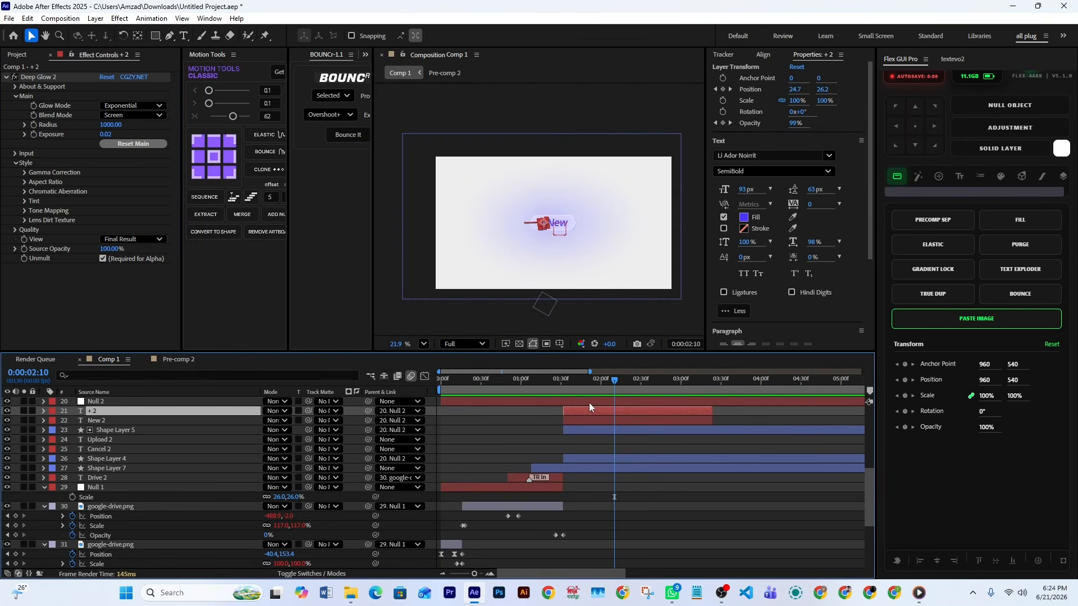
scroll(546, 226, up, 5)
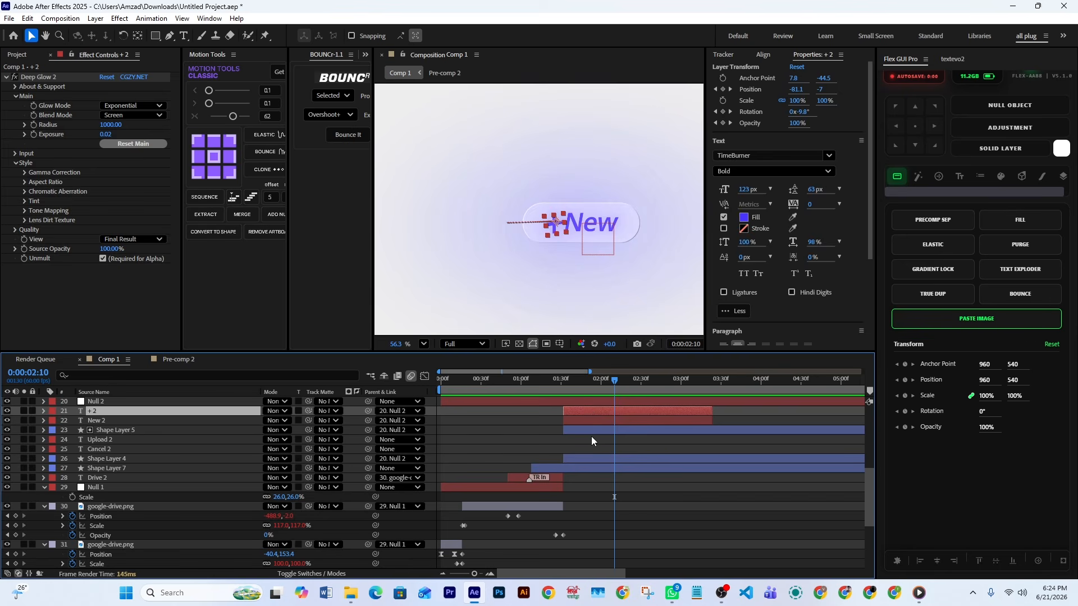
click(591, 436)
drag(603, 379, 566, 380)
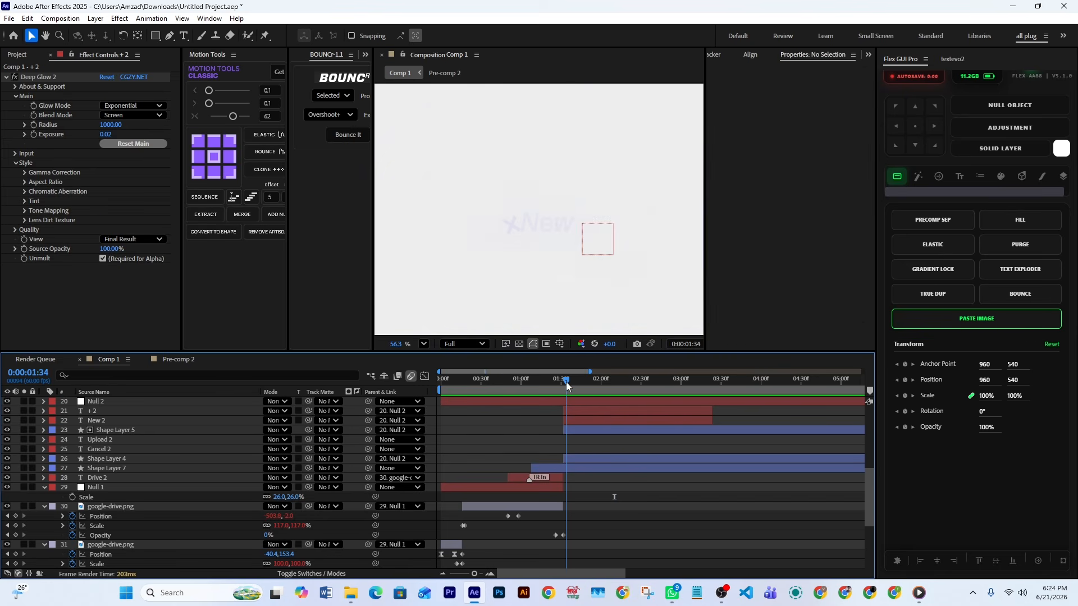
Select the + 2, New 2 and Shape Layer 5 layers together and show their animated properties
click(581, 413)
click(581, 429)
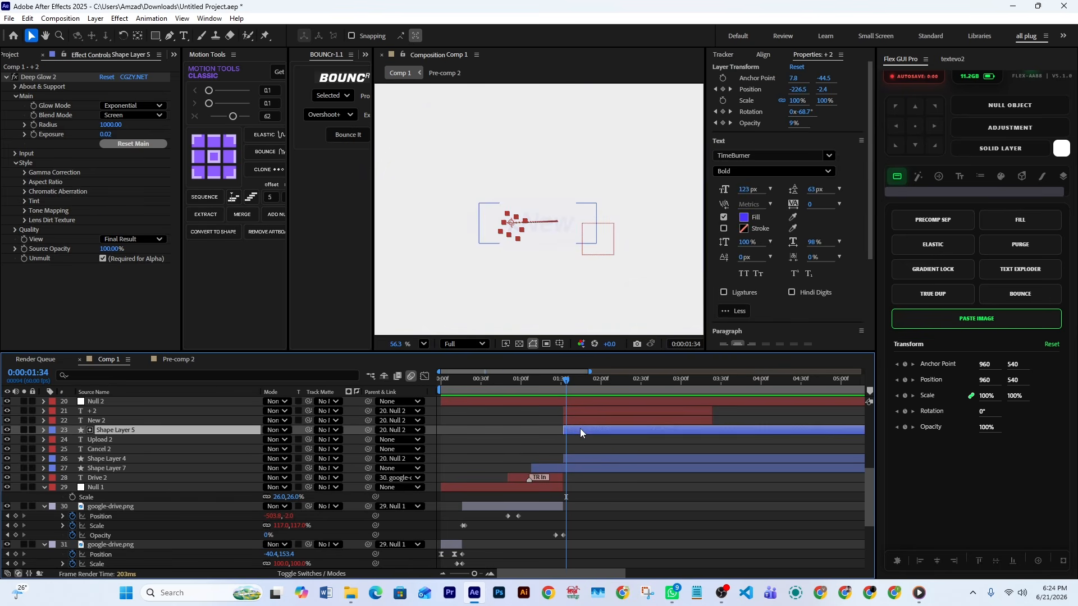
click(577, 413)
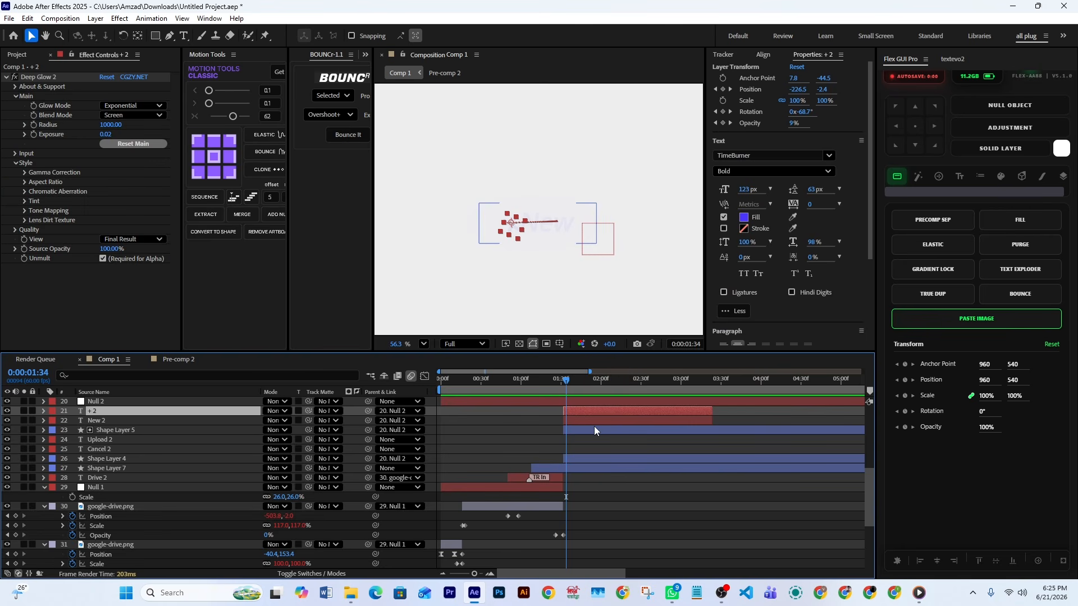
shift+click(591, 427)
key(u)
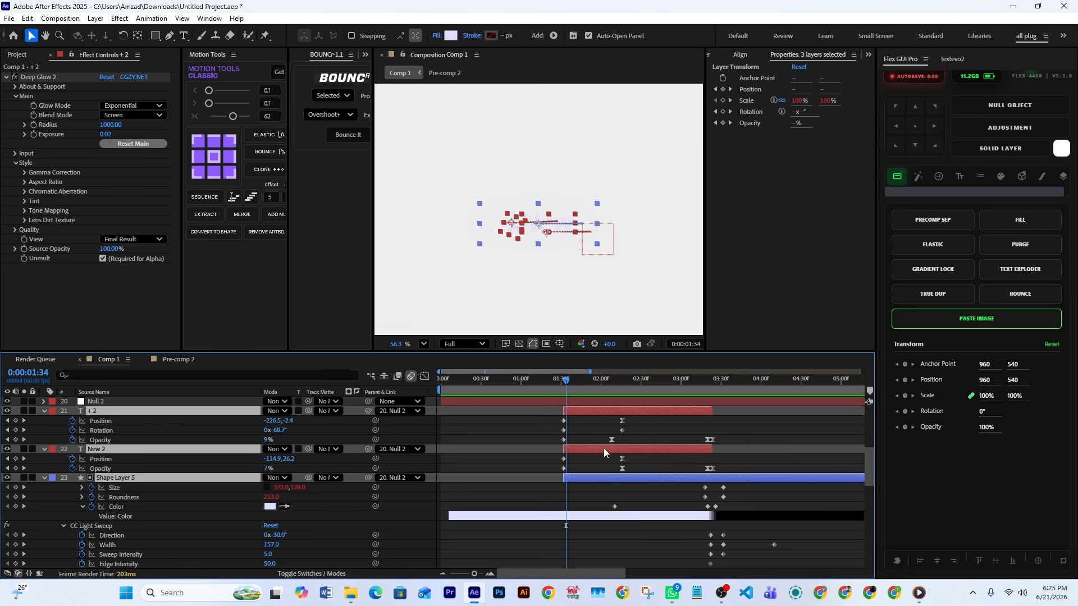
Move to 1:35, review the New button layers' keyframes, and select + 2 and Shape Layer 5 in turn
scroll(609, 420, down, 1)
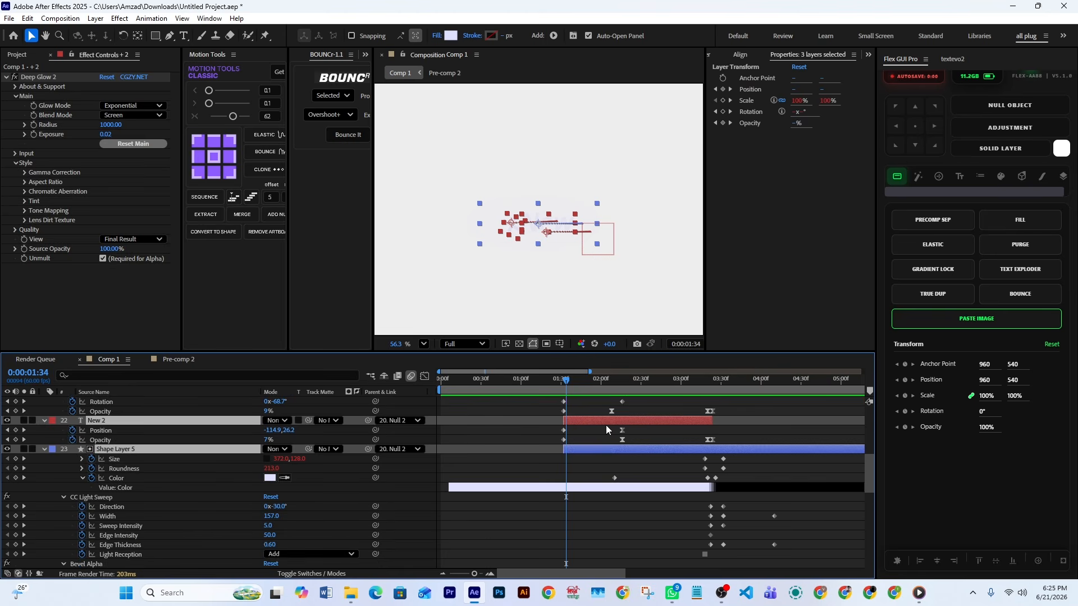
click(569, 385)
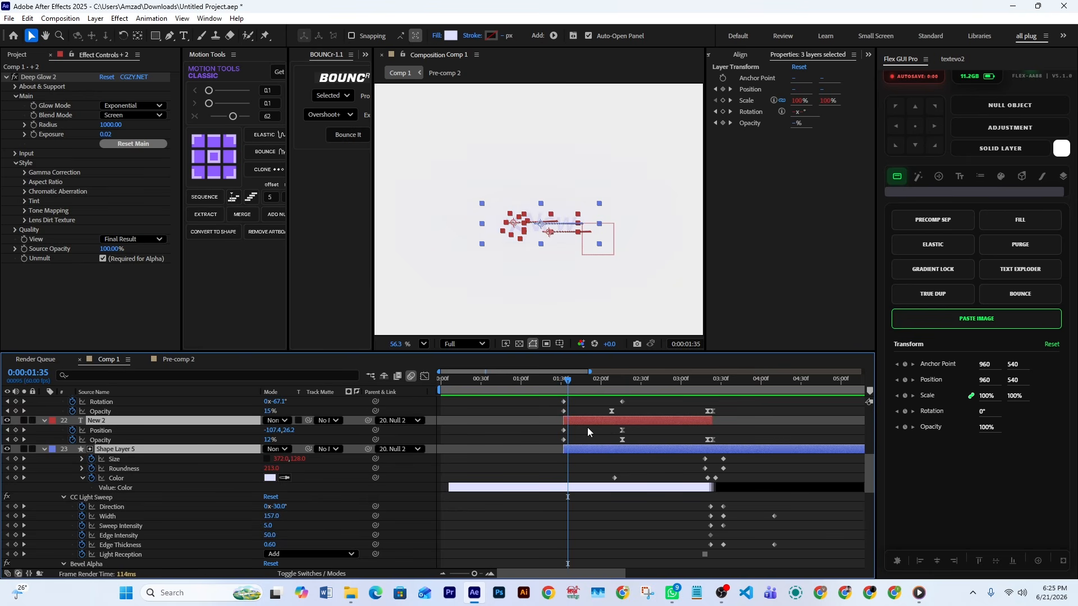
scroll(587, 426, up, 3)
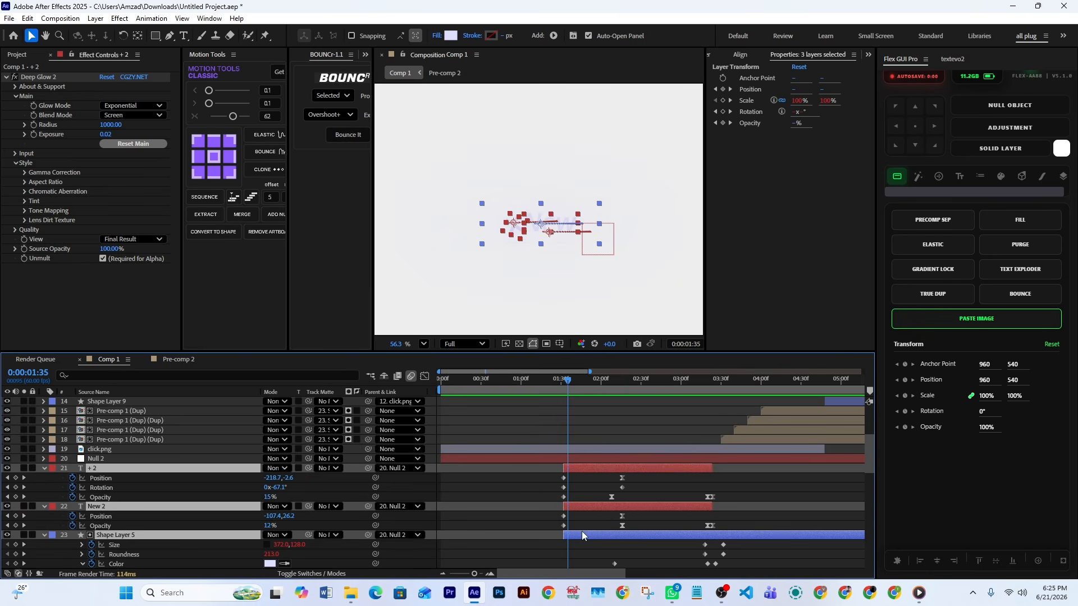
click(578, 475)
click(578, 466)
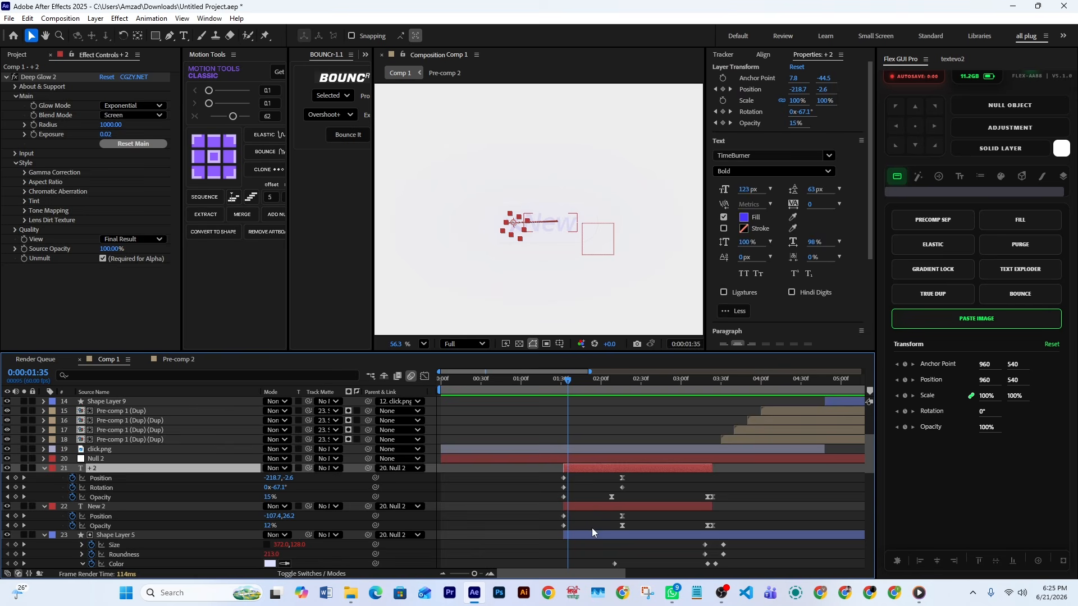
click(592, 530)
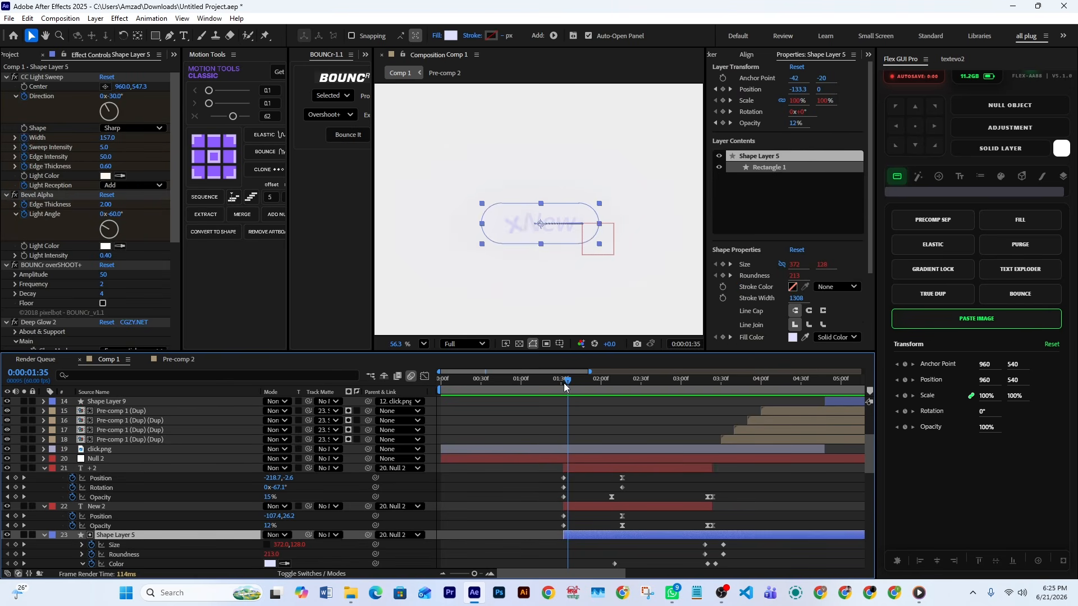
Scrub through the New button's entrance from 1:35 to 2:28 with the whole composition in view
drag(566, 386, 621, 404)
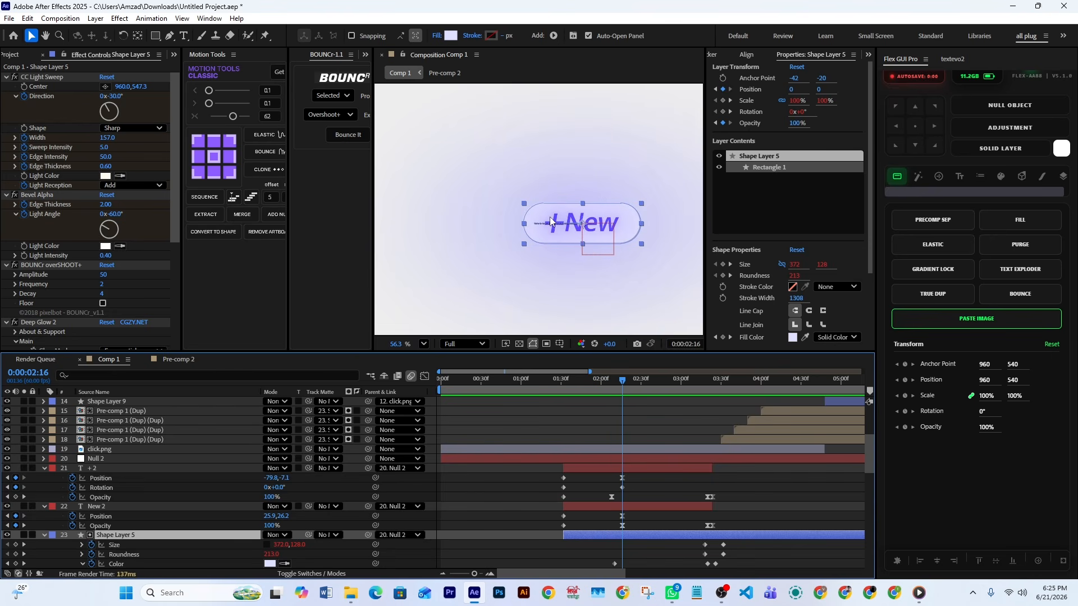
drag(605, 378, 638, 396)
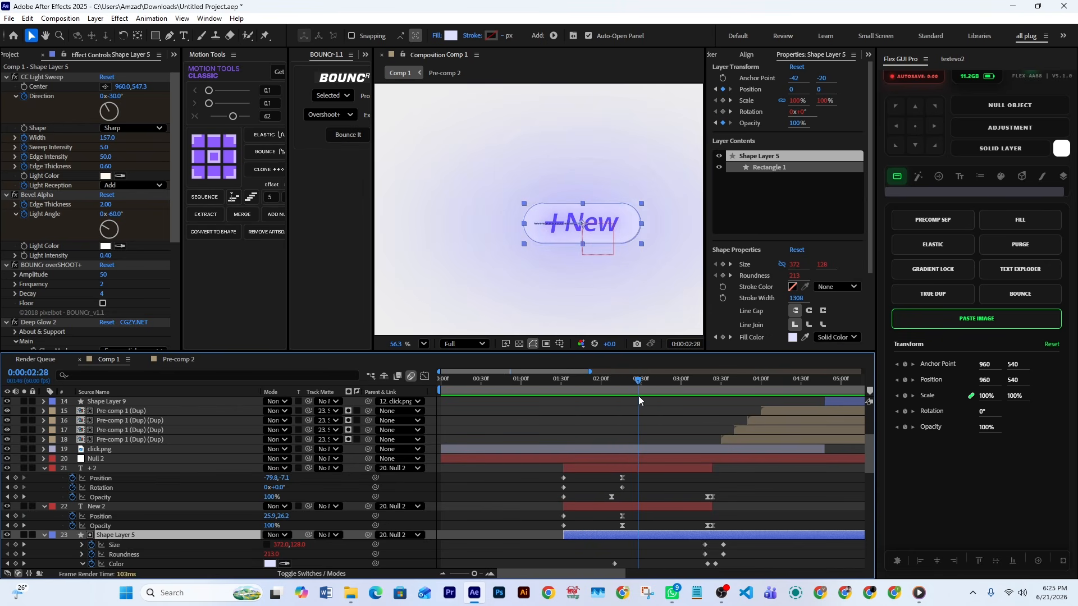
scroll(596, 264, down, 3)
drag(608, 288, 589, 265)
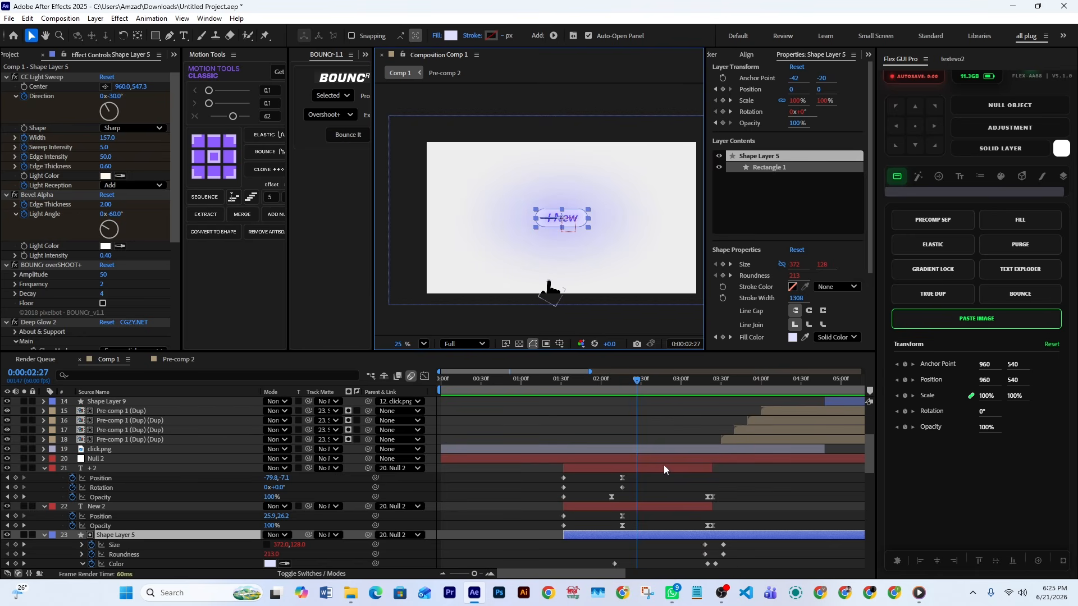
Show the click.png layer's animated properties and scrub to 2:40, where the hand cursor reaches the New button
click(657, 449)
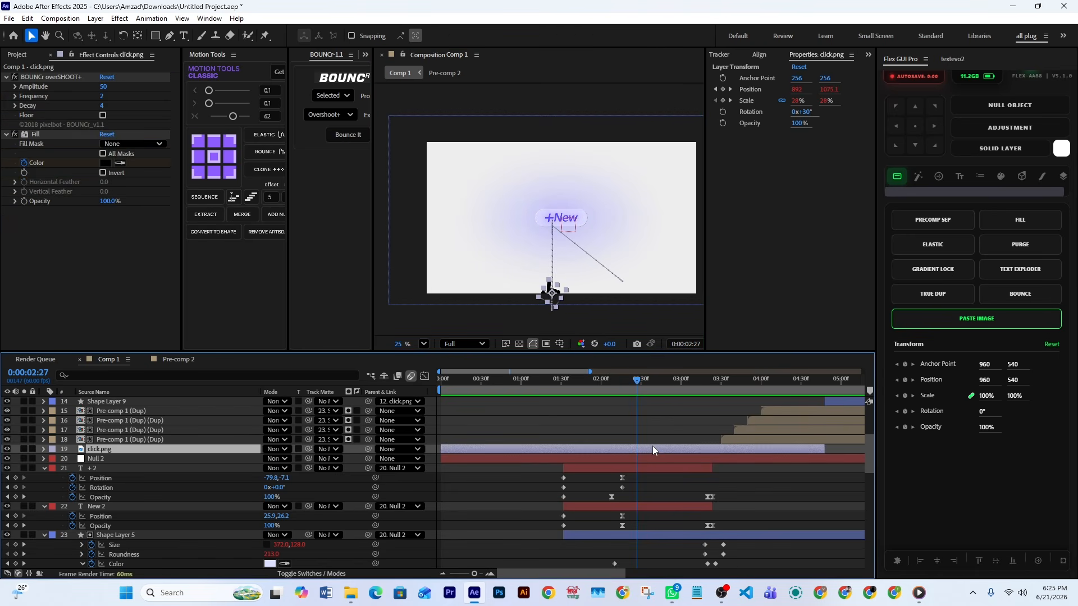
key(u)
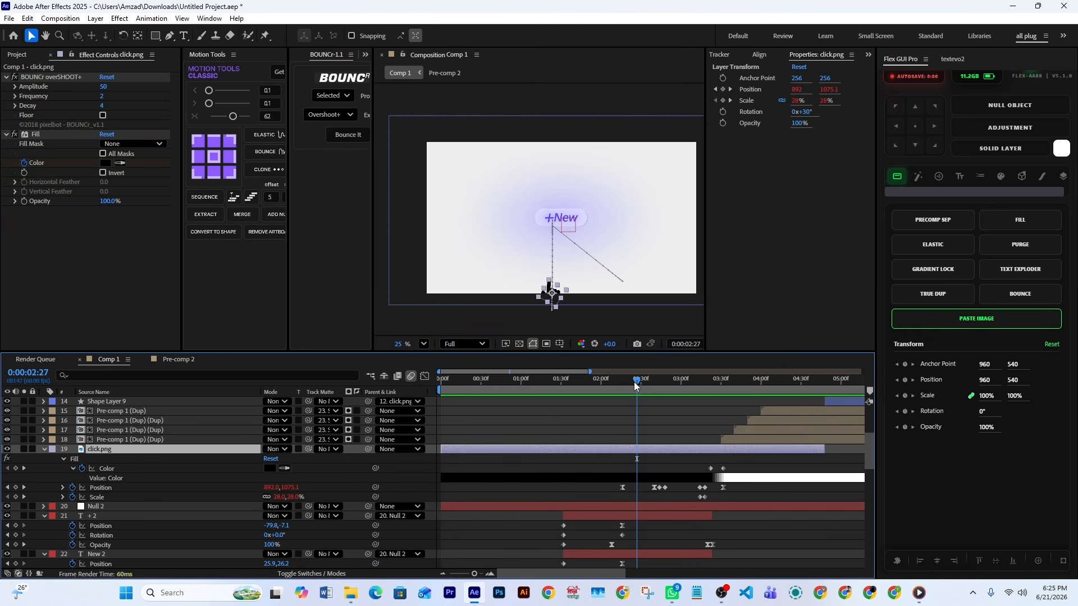
mouse_move(638, 380)
mouse_down()
mouse_move(621, 381)
mouse_move(637, 386)
mouse_up()
drag(636, 380, 652, 403)
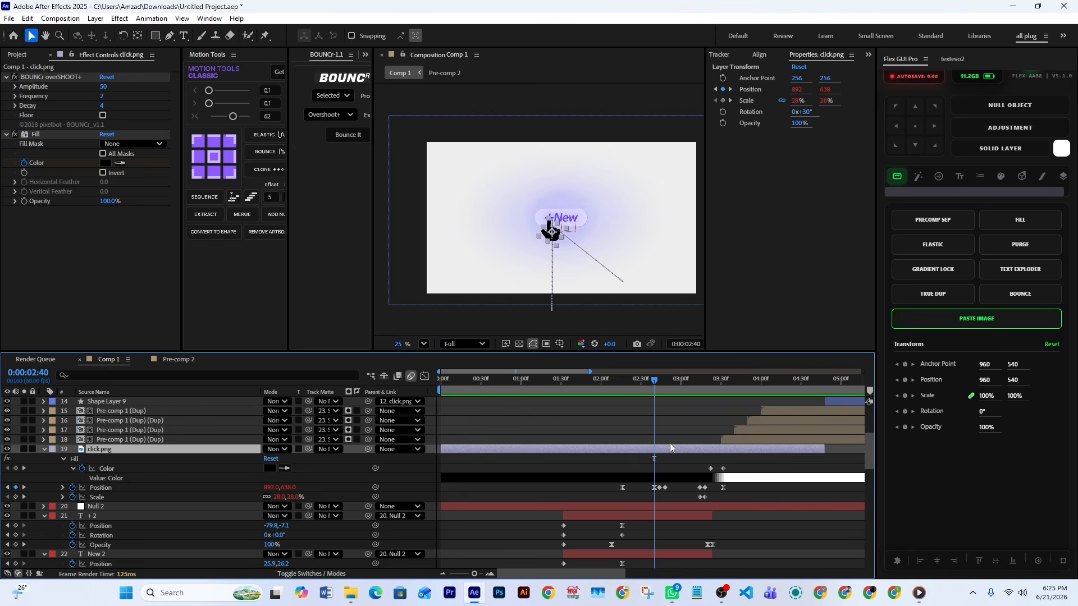
Check the Null 2, + 2 and Shape Layer 5 layers in turn and show Null 2's animated properties
scroll(672, 479, down, 3)
click(149, 448)
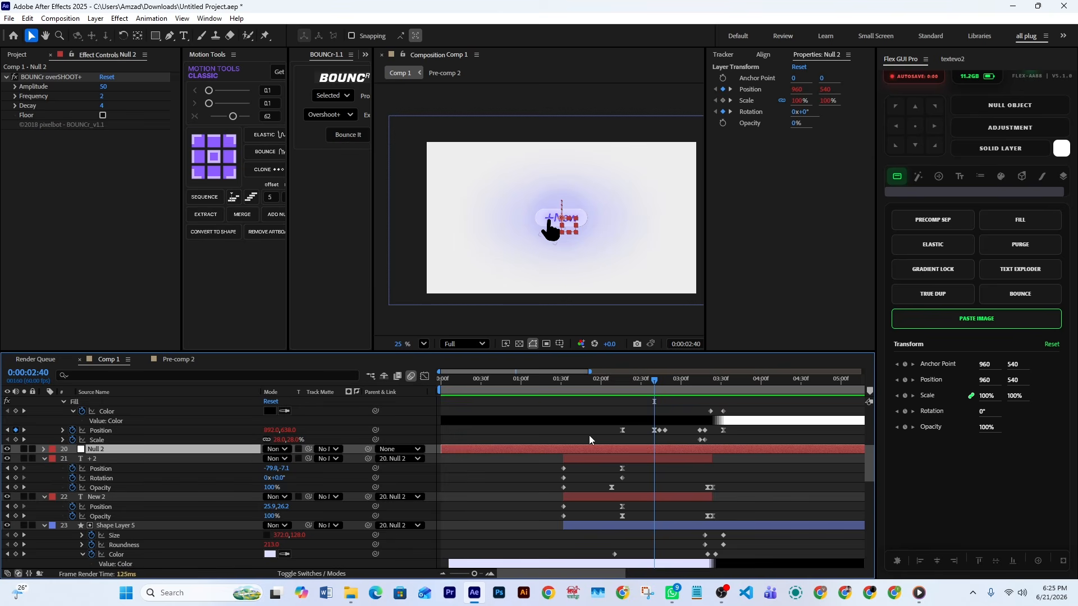
click(668, 460)
click(669, 526)
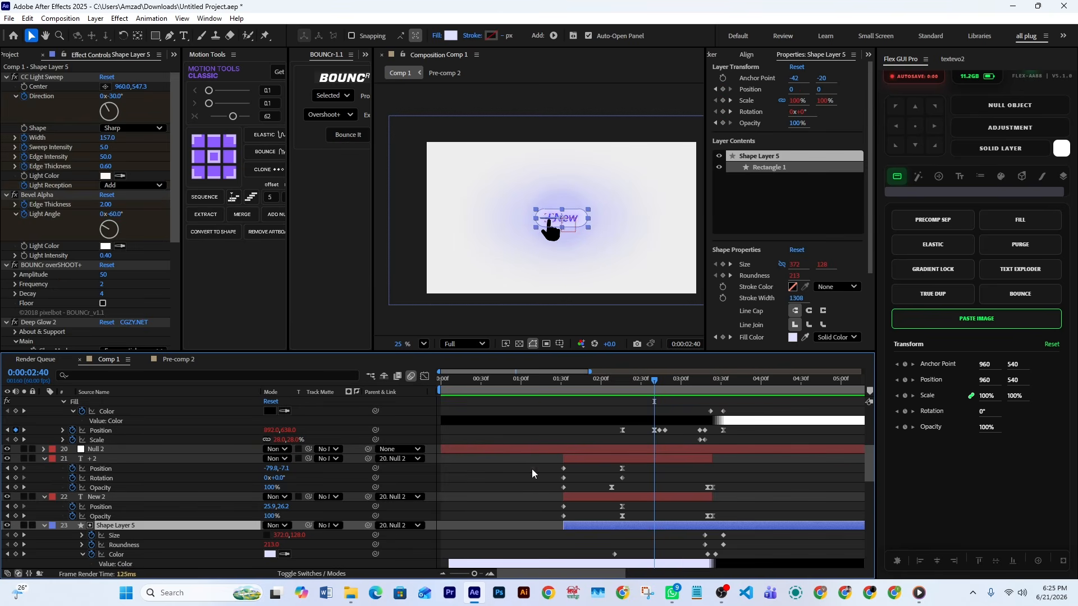
click(663, 449)
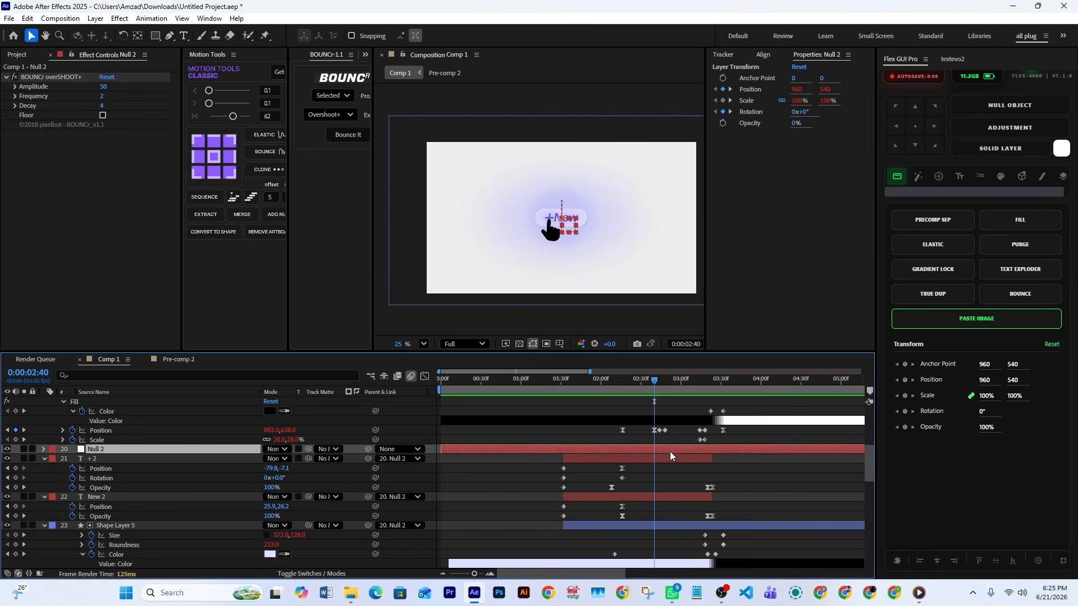
key(u)
Scrub through the button press to 2:50 and select Null 2's Position and Rotation keyframes
drag(655, 385, 668, 392)
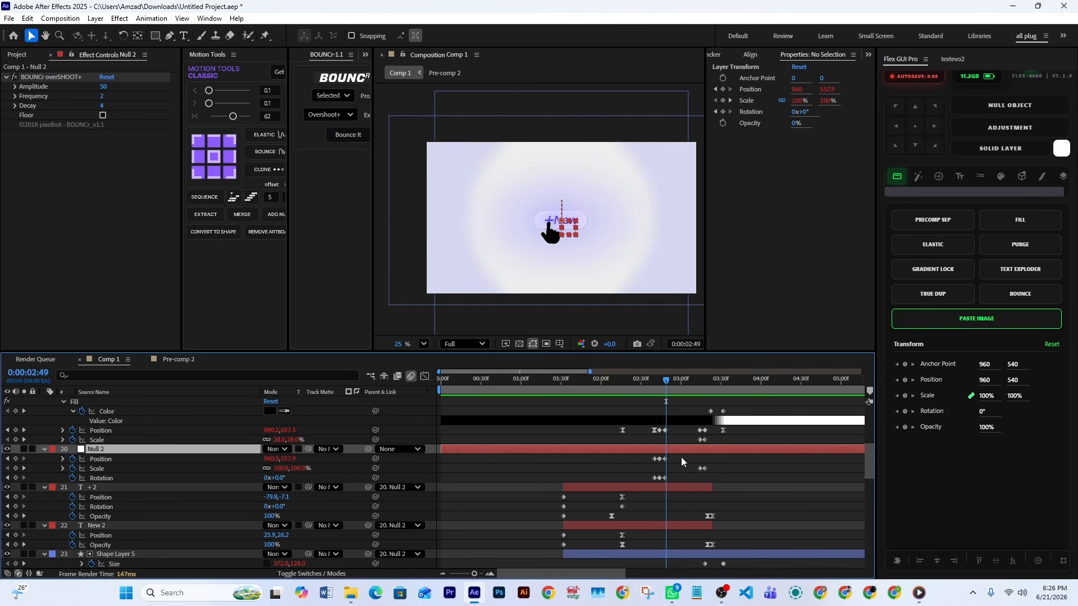
drag(682, 454, 638, 483)
mouse_move(668, 385)
mouse_down()
mouse_move(651, 389)
mouse_move(668, 401)
mouse_up()
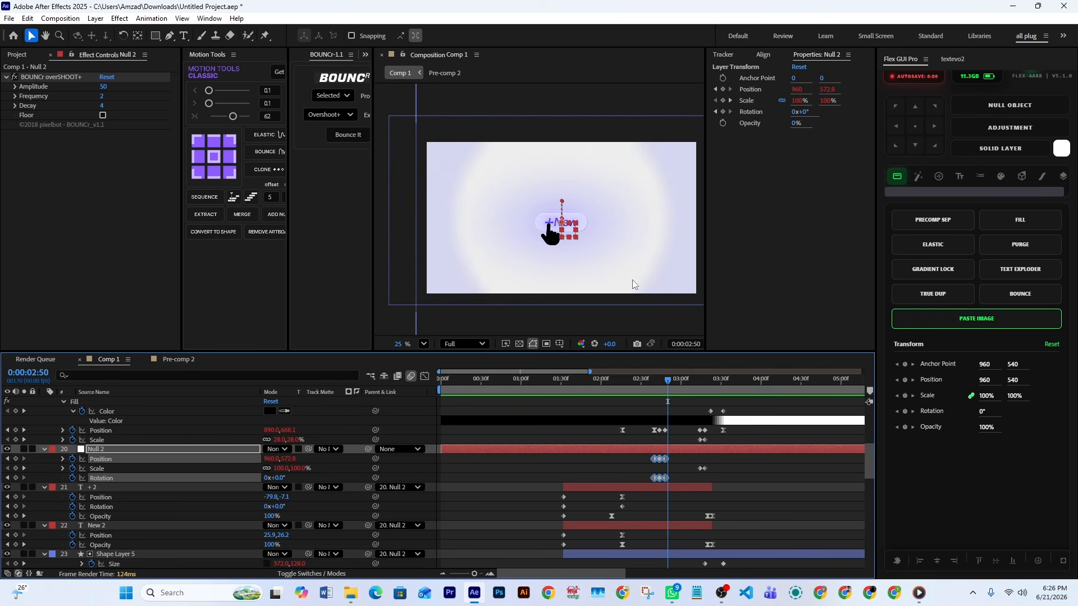
Select Shape Layer 7, show its Scale keyframes and scrub through the expanding ring to 3:15
scroll(699, 536, down, 3)
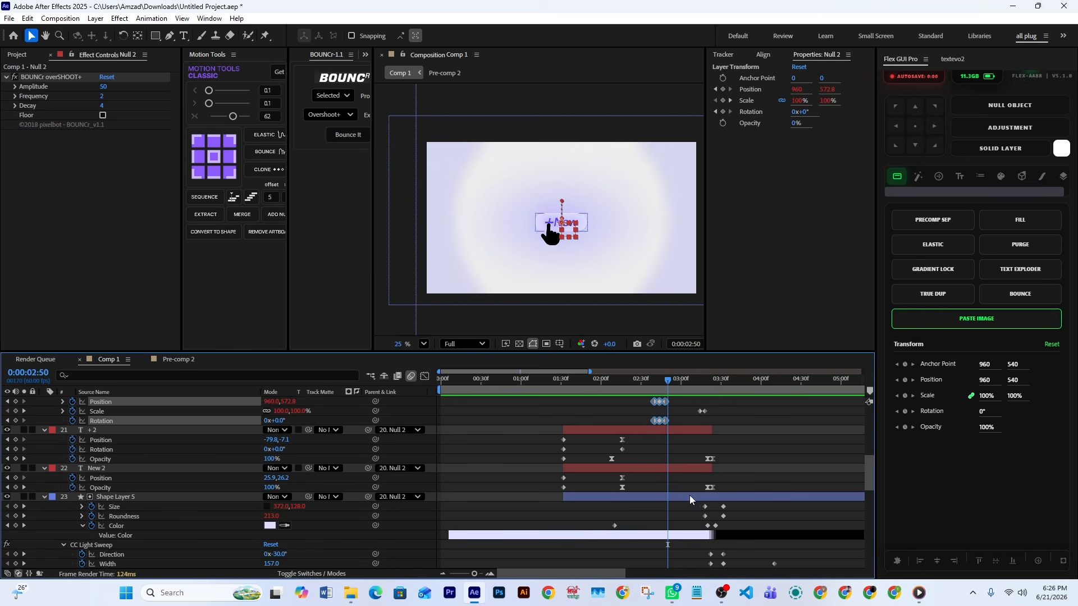
click(693, 497)
scroll(669, 510, down, 1)
click(666, 497)
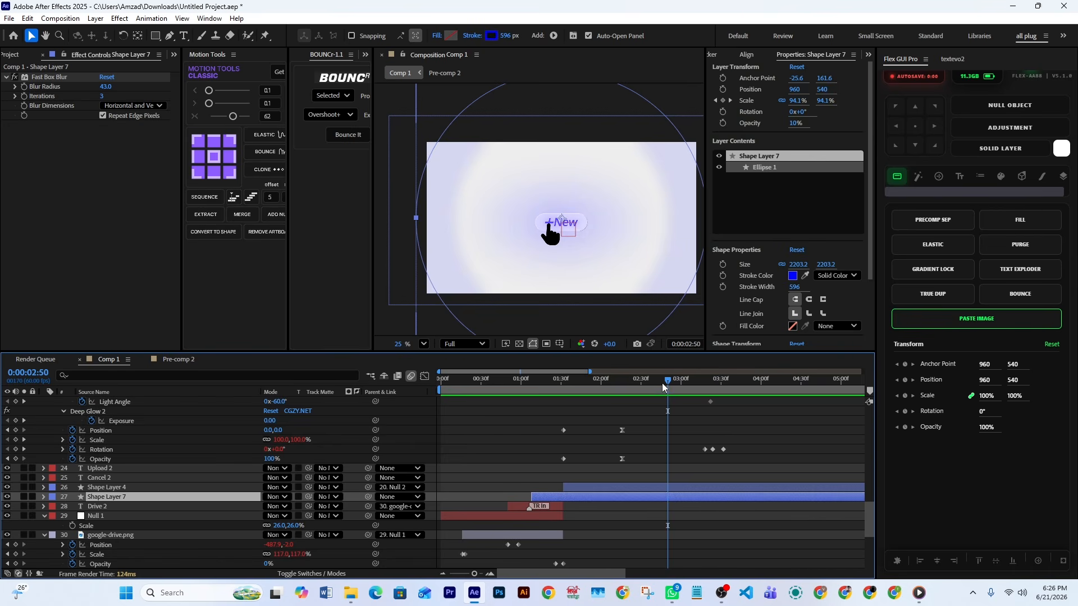
mouse_move(665, 387)
mouse_down()
mouse_move(649, 390)
mouse_move(661, 393)
mouse_up()
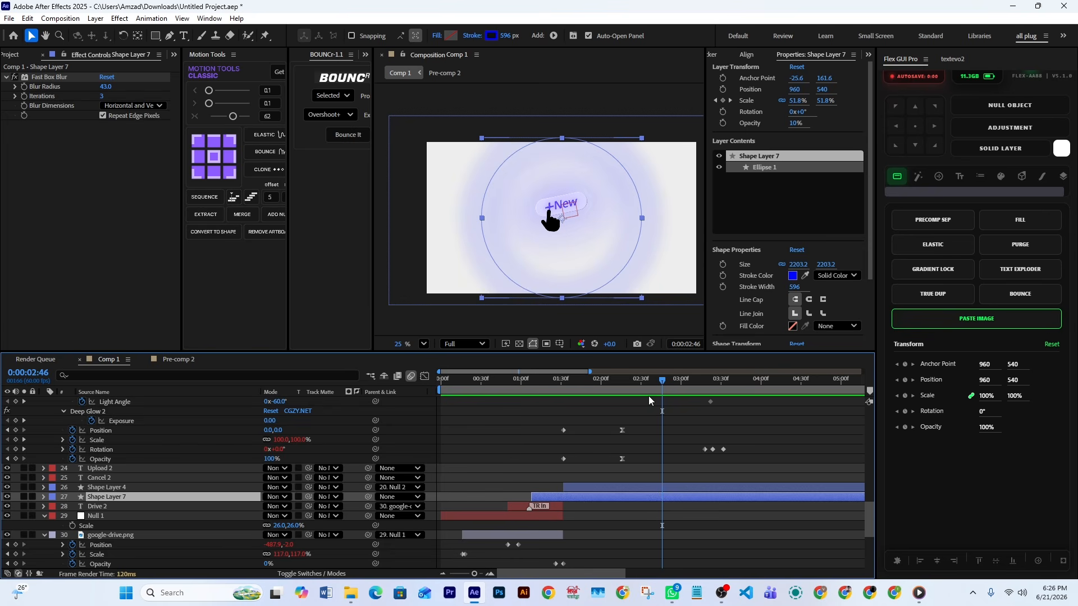
key(u)
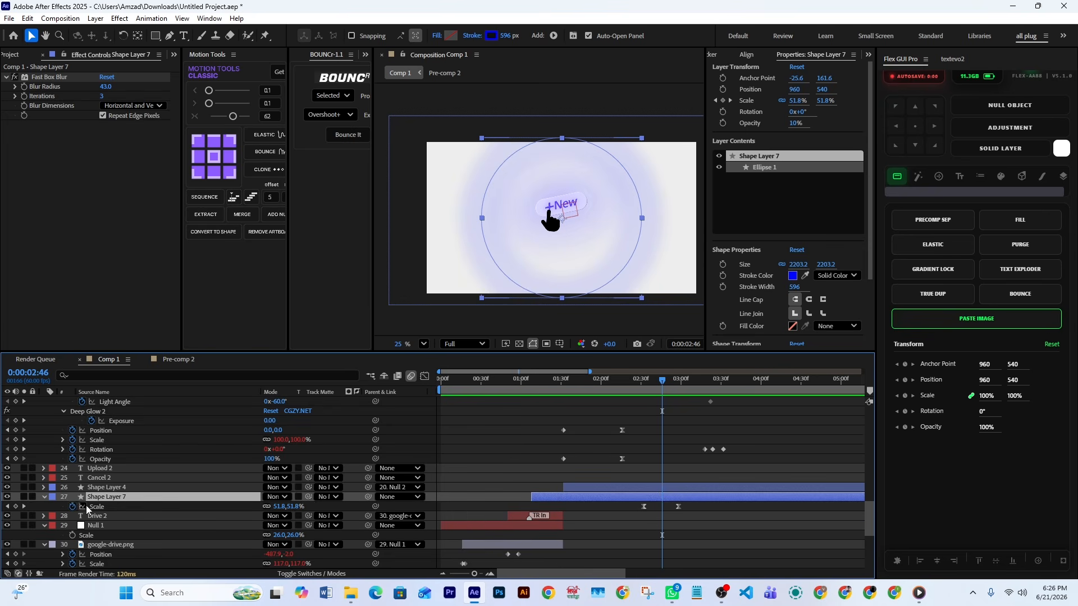
drag(662, 384, 701, 383)
Select Shape Layer 5 and scrub to 3:31, where the button turns into the dark menu panel
scroll(696, 397, up, 5)
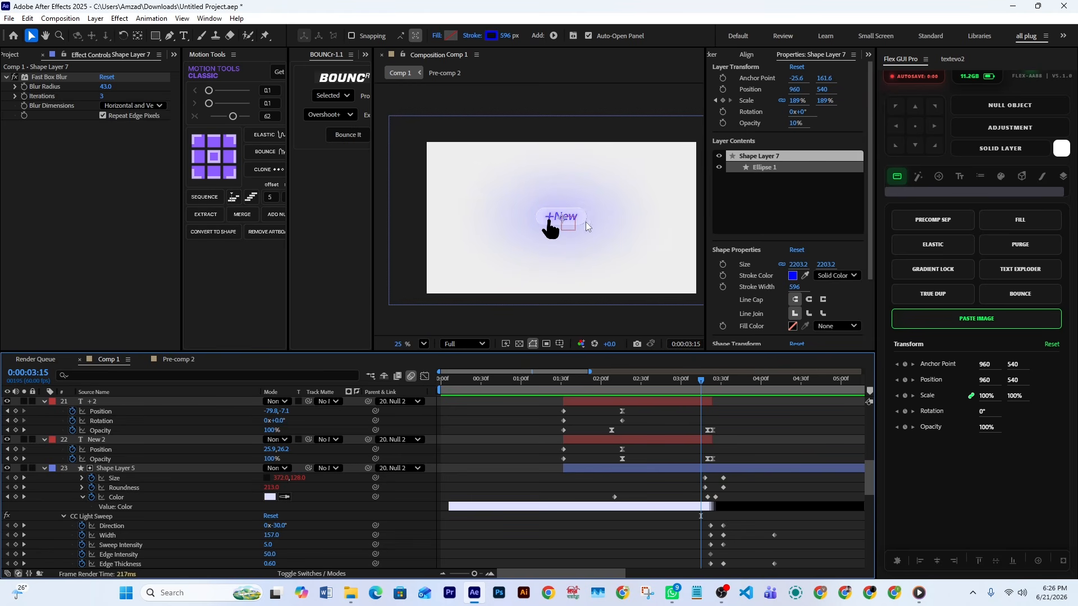
click(550, 228)
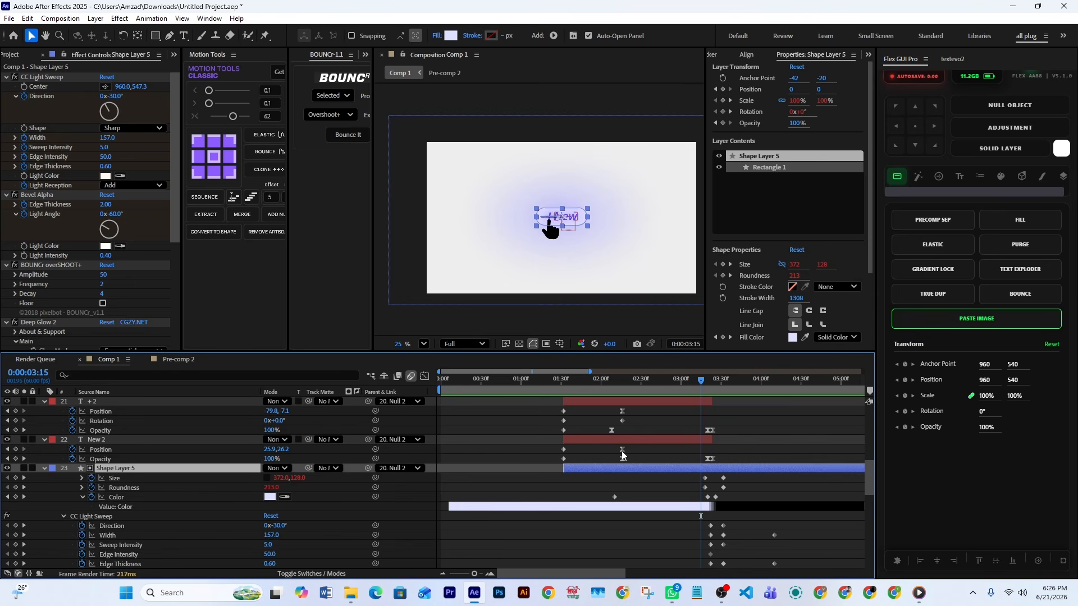
drag(702, 387, 723, 394)
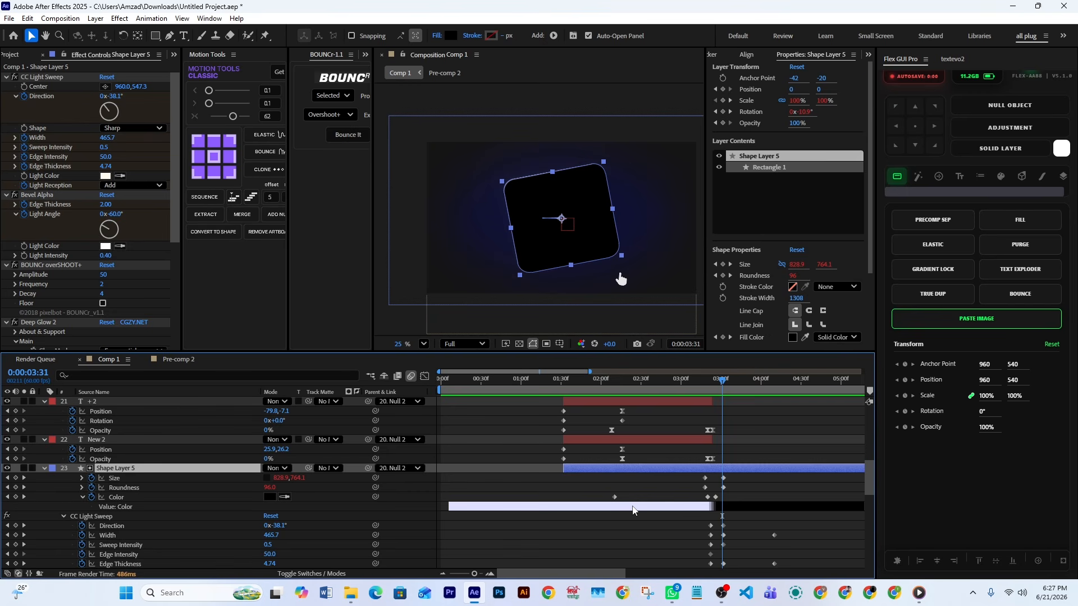
click(621, 279)
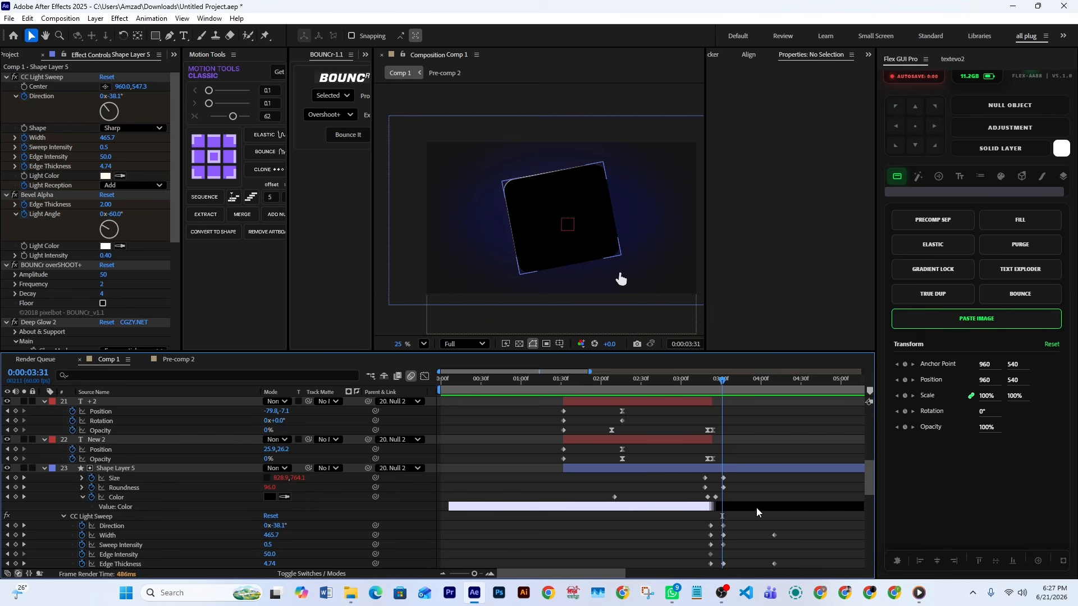
Review Shape Layer 5's effect keyframes while scrubbing to 3:53, where the upload and scan items are on the panel
scroll(732, 513, down, 3)
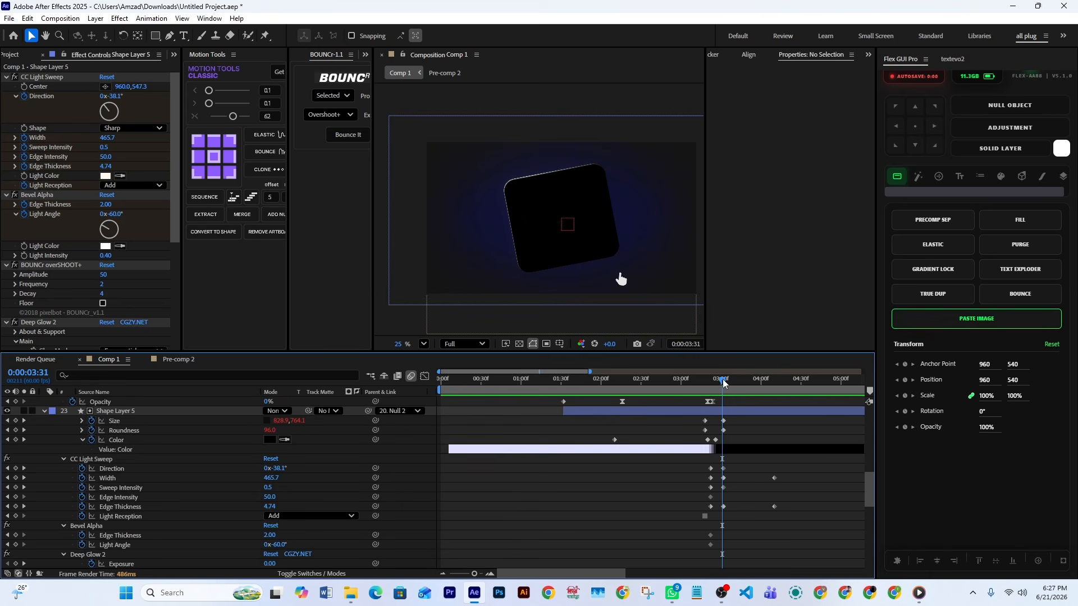
drag(724, 383, 754, 387)
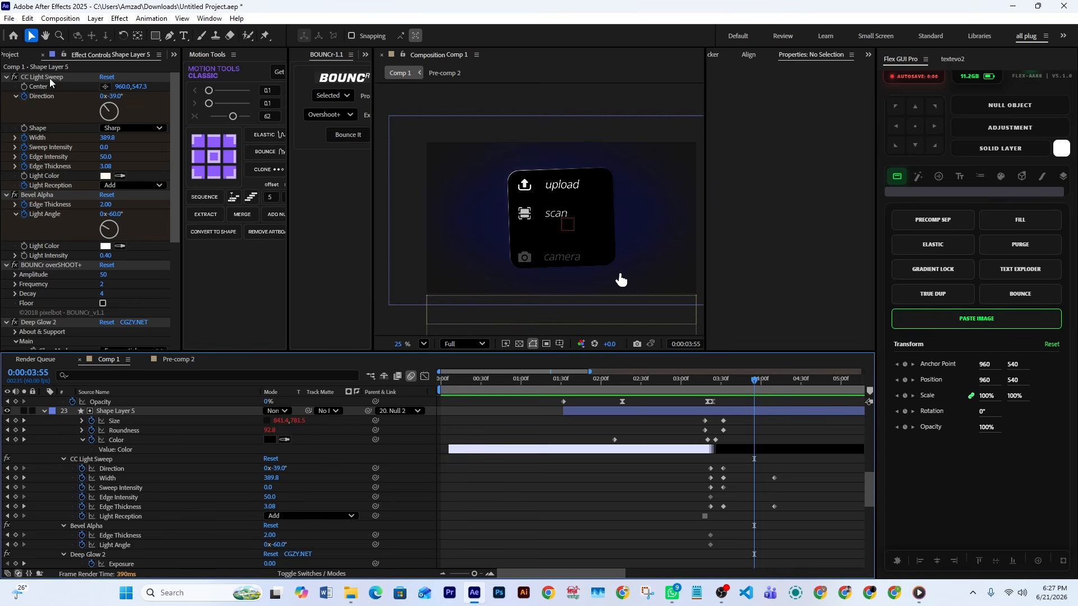
mouse_move(744, 387)
mouse_down()
mouse_move(700, 402)
mouse_move(687, 384)
mouse_move(752, 385)
mouse_up()
scroll(583, 224, up, 3)
scroll(582, 223, down, 2)
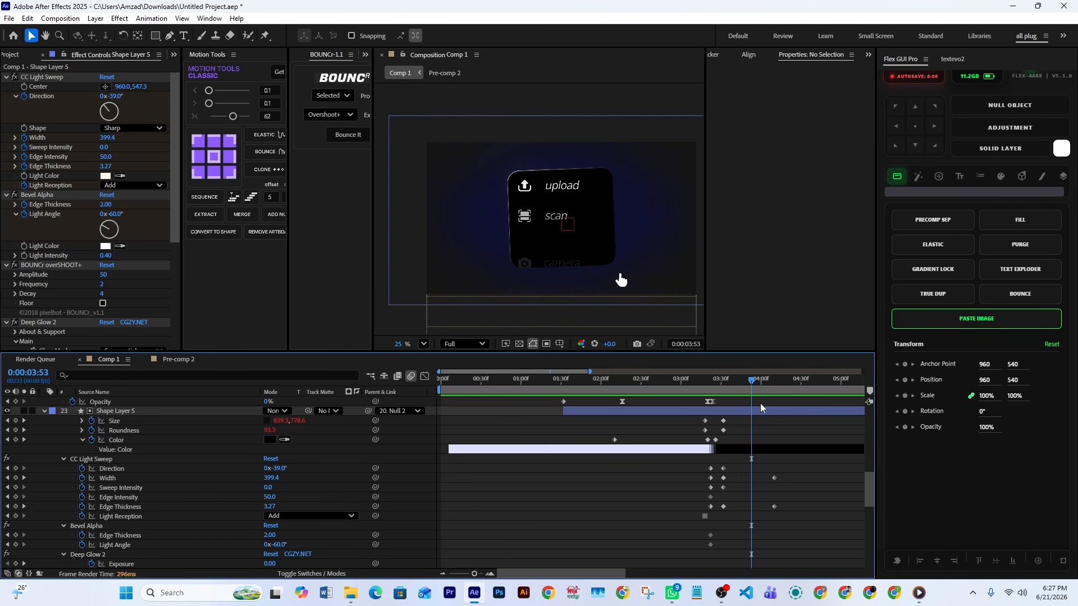
Return to 3:24 and select Shape Layer 5's CC Light Sweep and Bevel Alpha keyframes around the button's transformation
drag(751, 386, 707, 388)
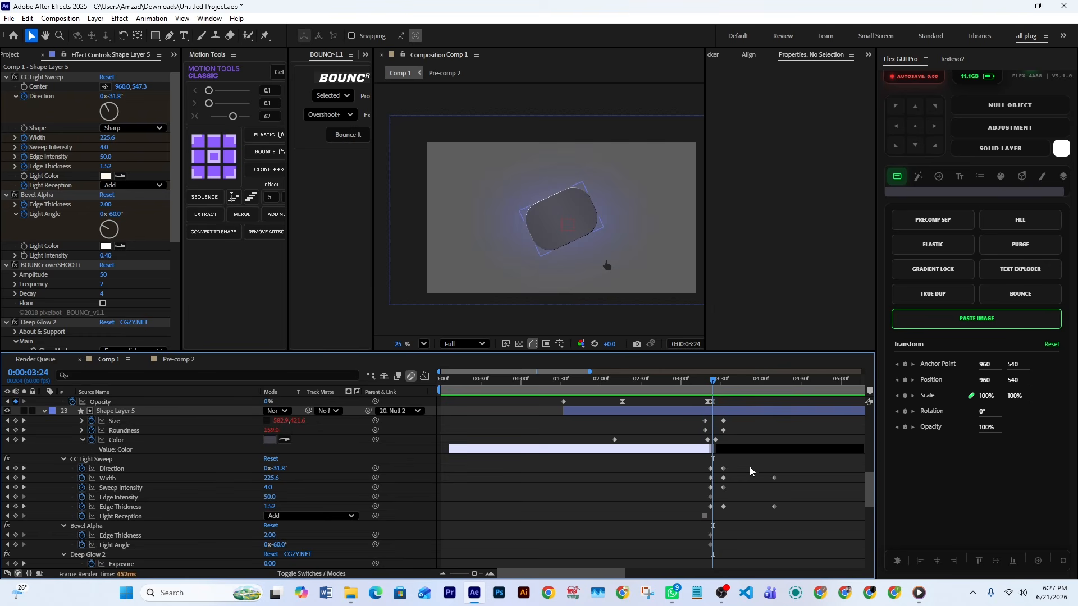
drag(752, 467, 694, 570)
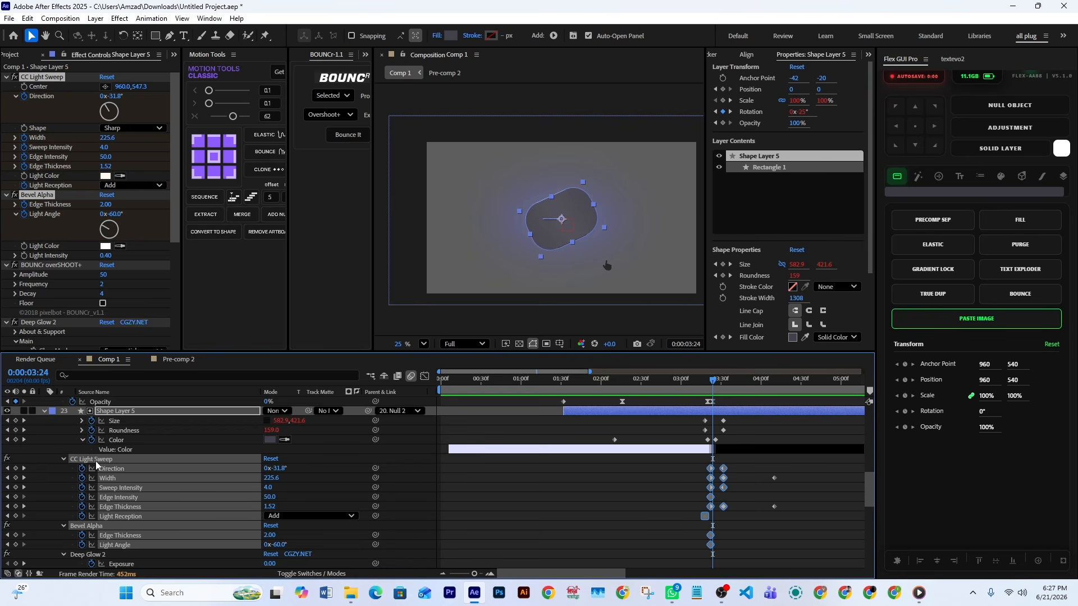
scroll(96, 464, down, 1)
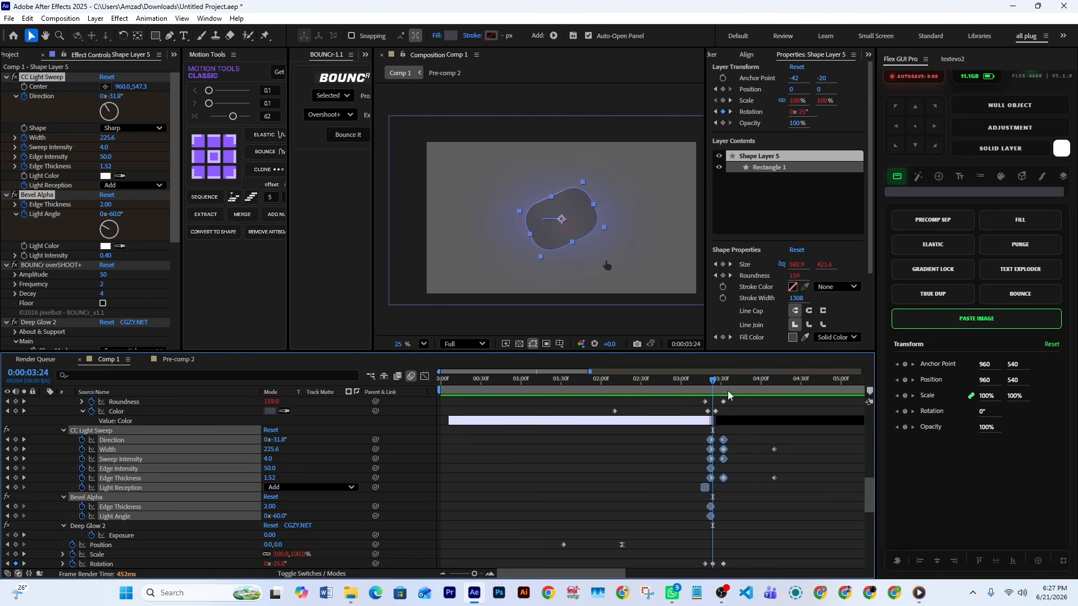
Move to 3:30 and select the CC Light Sweep and Bevel Alpha effects of Shape Layer 5 in turn
drag(717, 385, 723, 386)
click(747, 501)
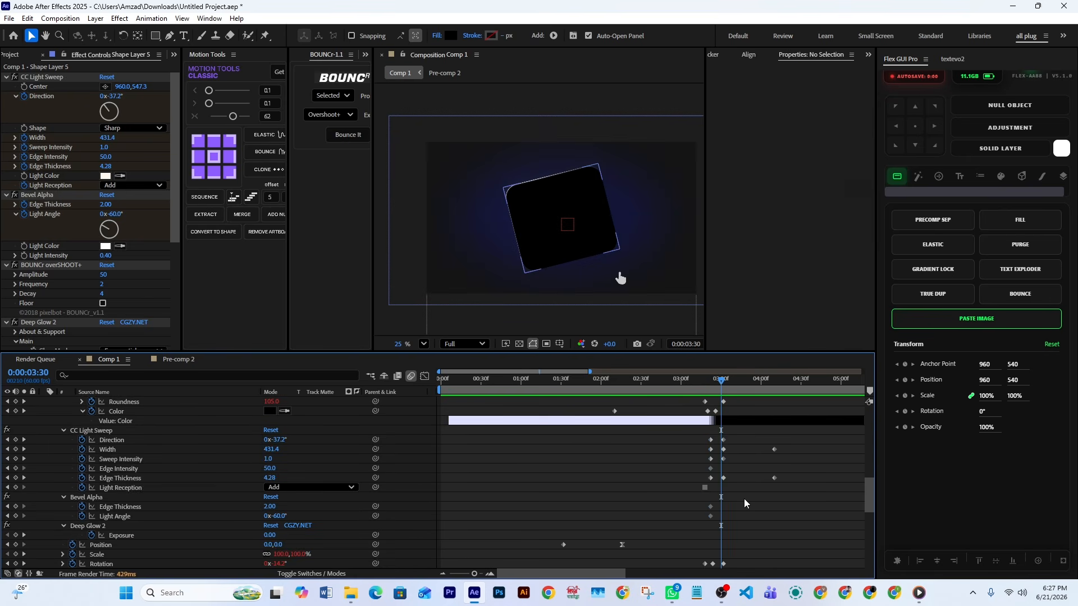
click(103, 432)
click(83, 499)
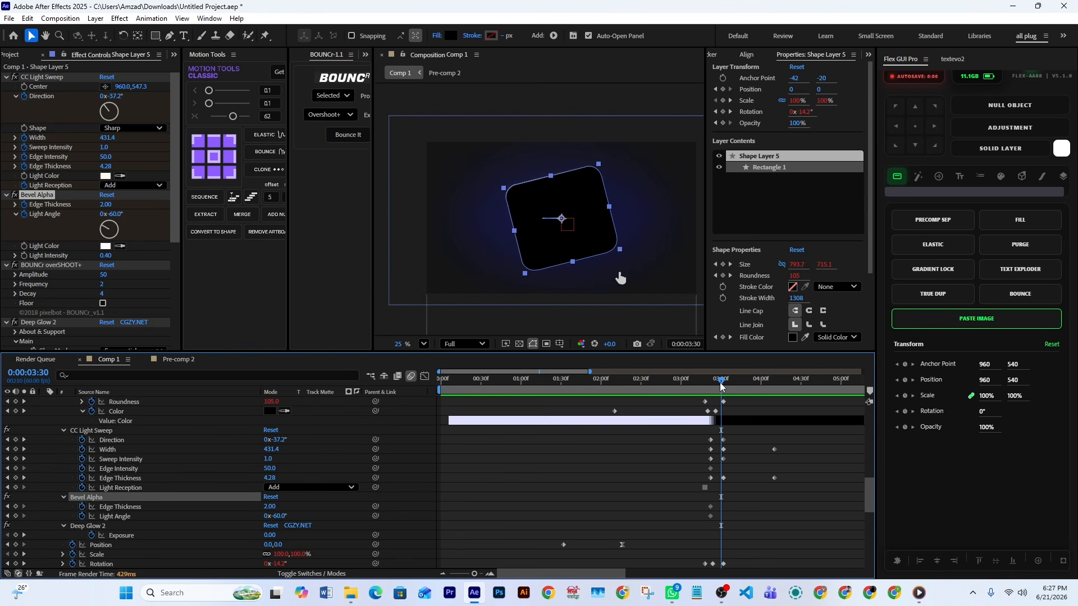
Scrub to 3:33 and back to 3:26, and select Shape Layer 5's Rotation keyframes
drag(723, 385, 725, 396)
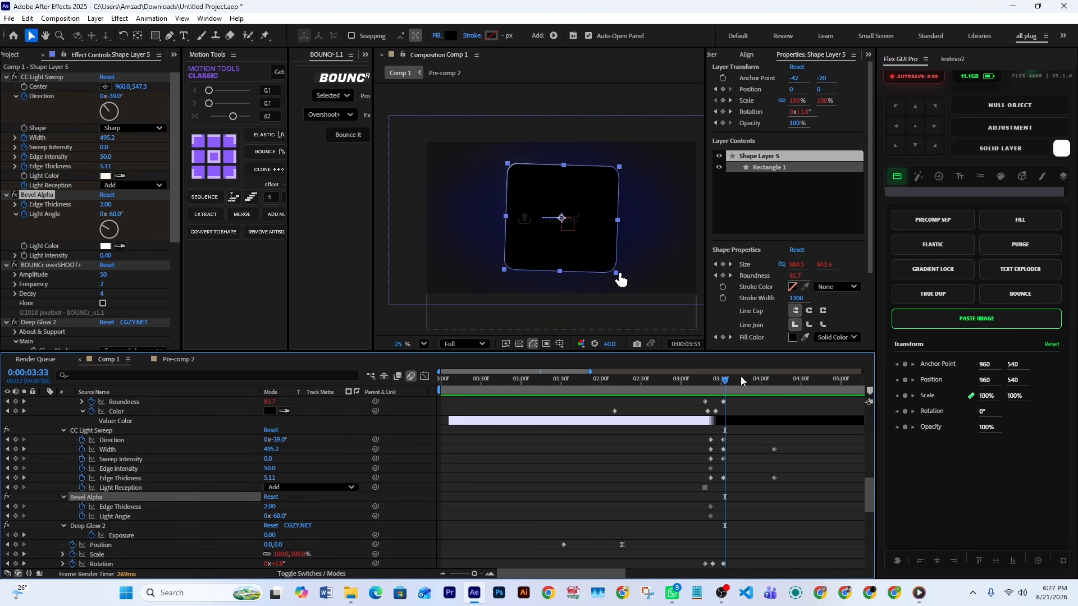
drag(740, 378, 716, 397)
scroll(746, 505, down, 3)
drag(759, 527, 699, 560)
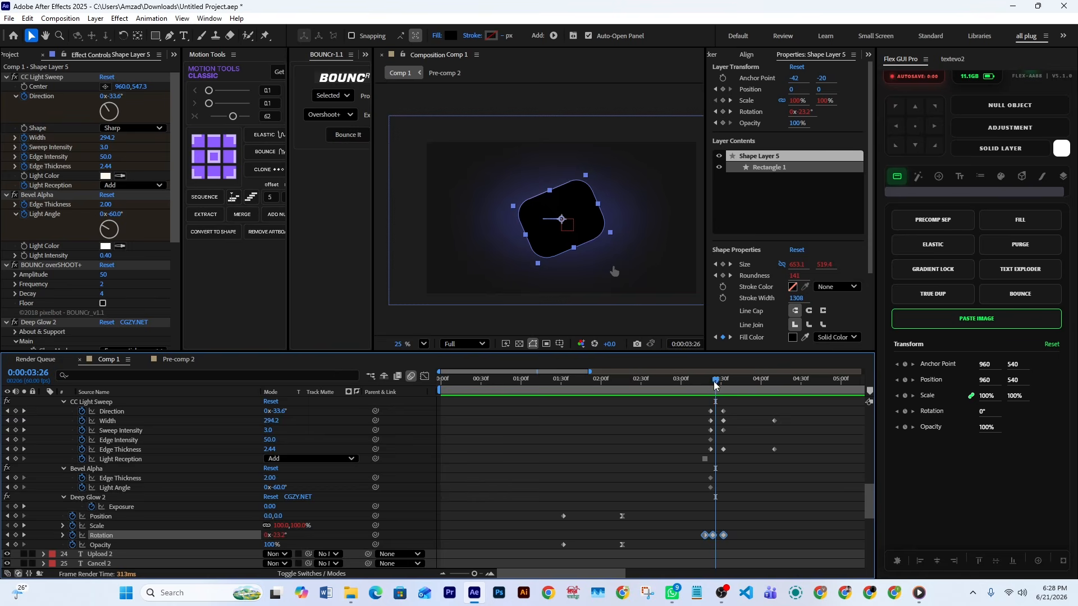
Examine the panel's rotation between 3:23 and 3:33 against Shape Layer 5's Rotation keyframes
mouse_move(715, 384)
mouse_down()
mouse_move(701, 388)
mouse_move(711, 387)
mouse_up()
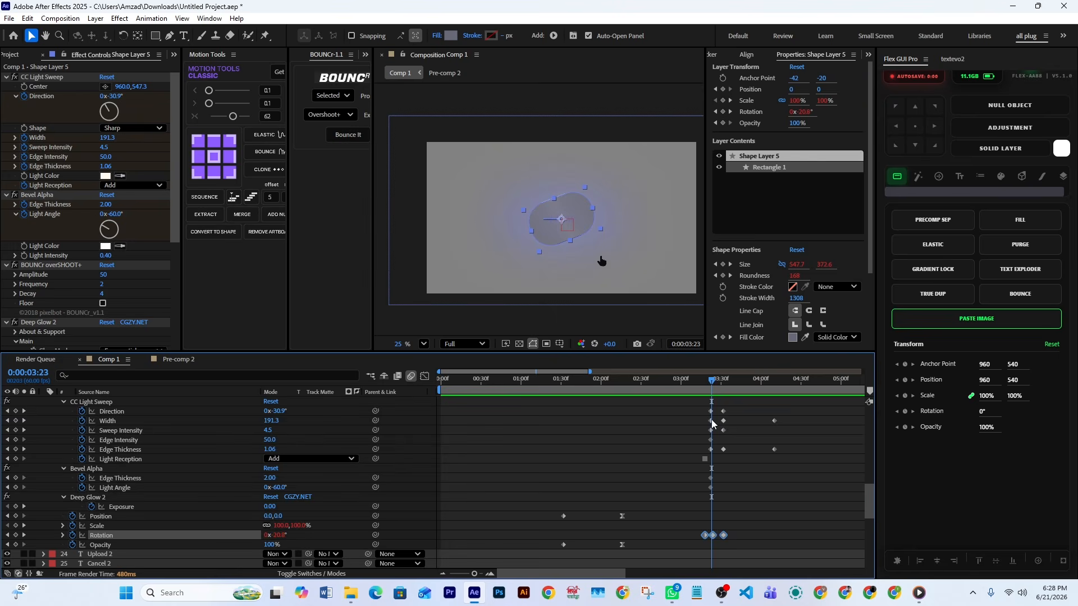
click(718, 384)
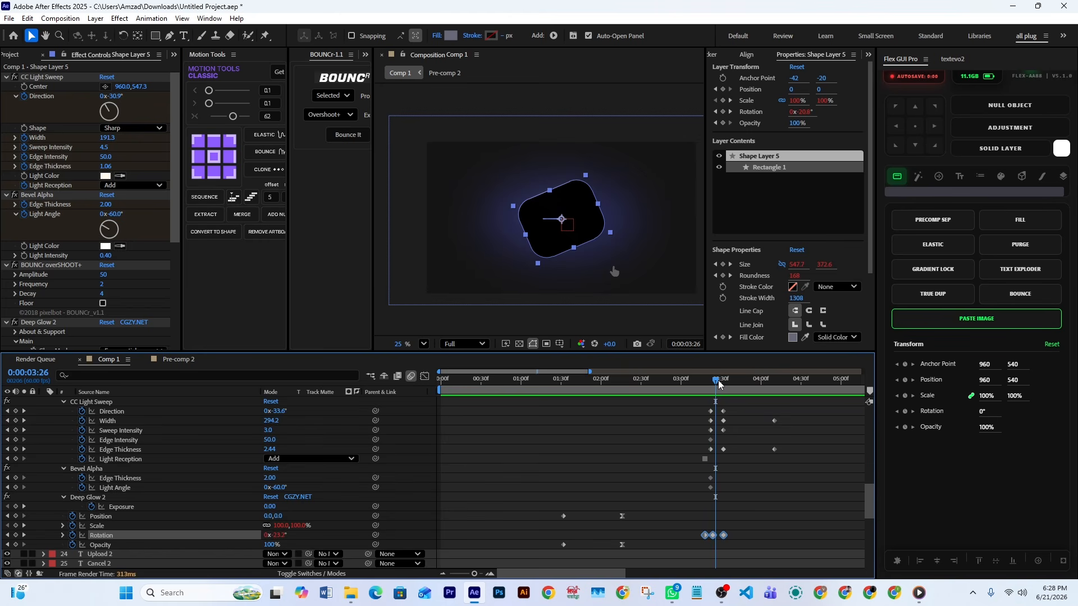
drag(718, 387, 726, 387)
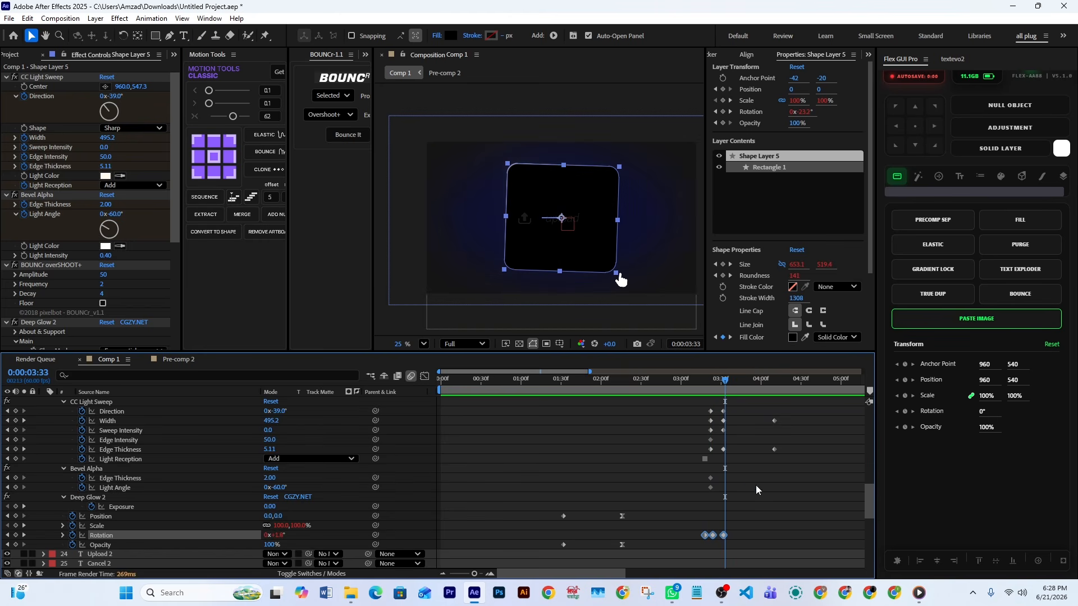
drag(750, 531, 664, 565)
Move to 3:50 and inspect the staggered Pre-comp 1 duplicates, selecting layers 16, 15 and 18 in turn
drag(728, 383, 747, 384)
scroll(758, 470, up, 10)
scroll(758, 471, up, 3)
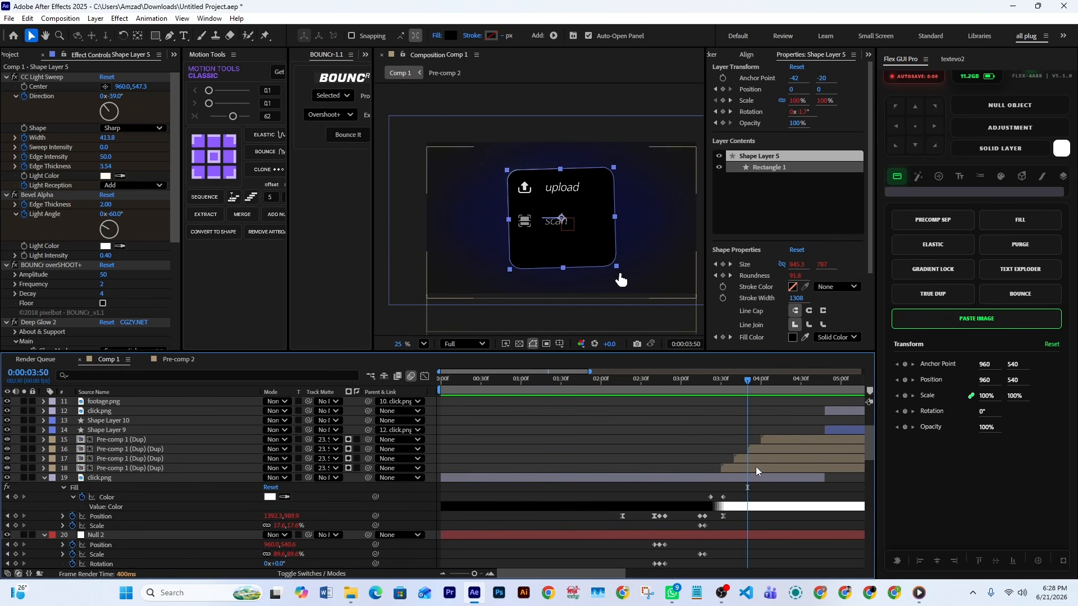
click(760, 451)
click(772, 441)
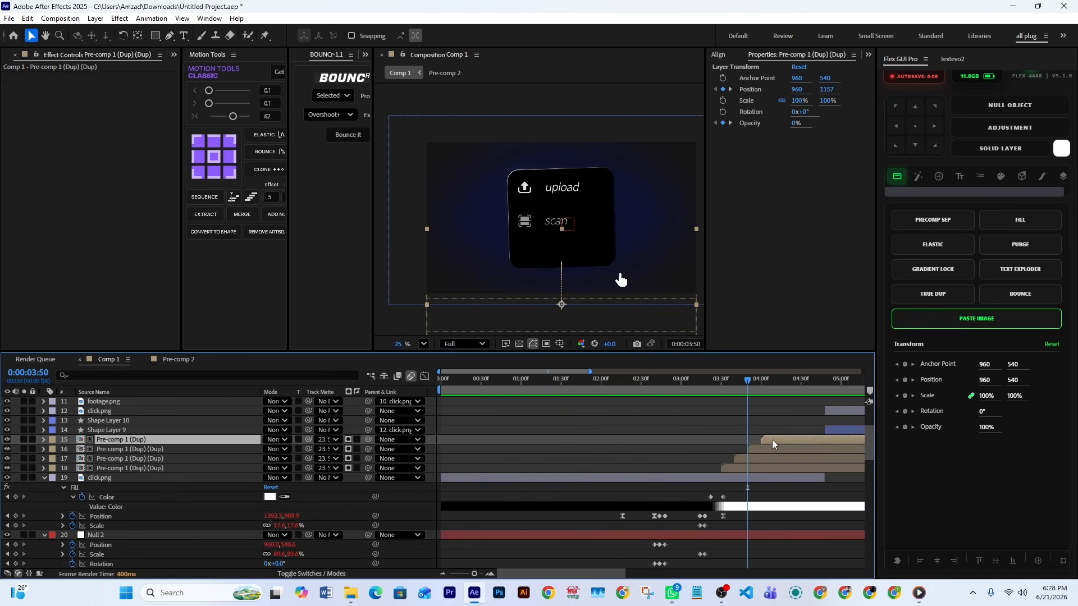
click(767, 469)
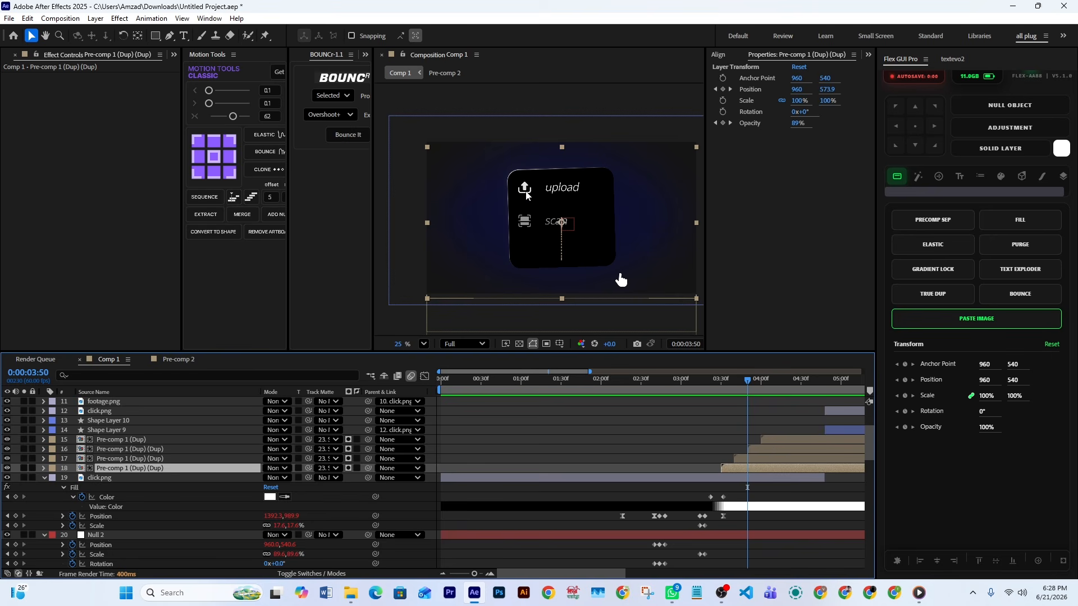
Inspect the Pre-comp 1 duplicate on layer 17, move to 4:24, and select the duplicate on layer 15
click(748, 459)
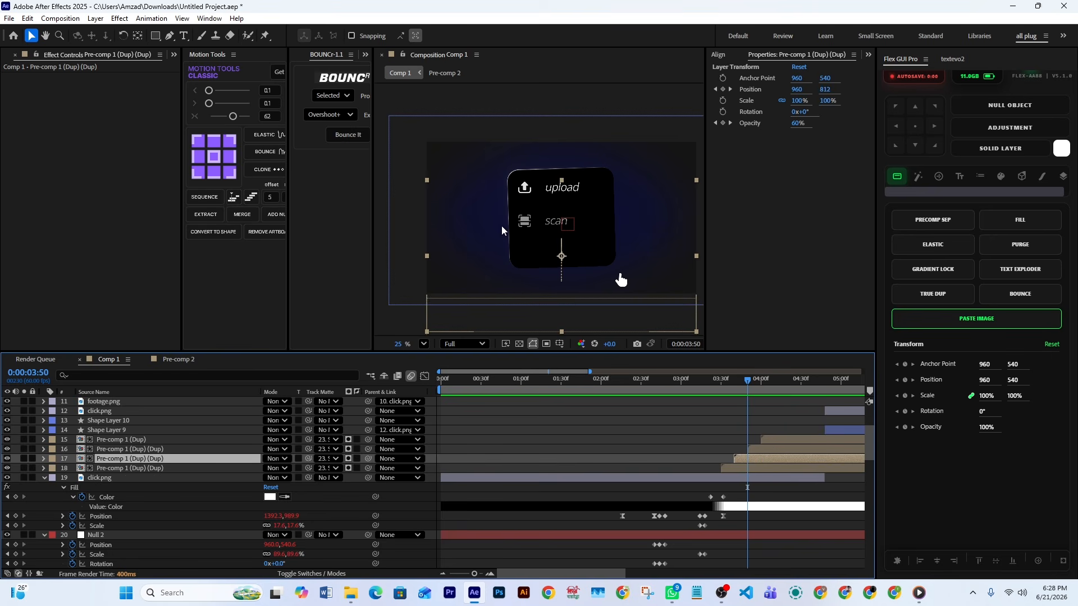
drag(752, 392, 793, 391)
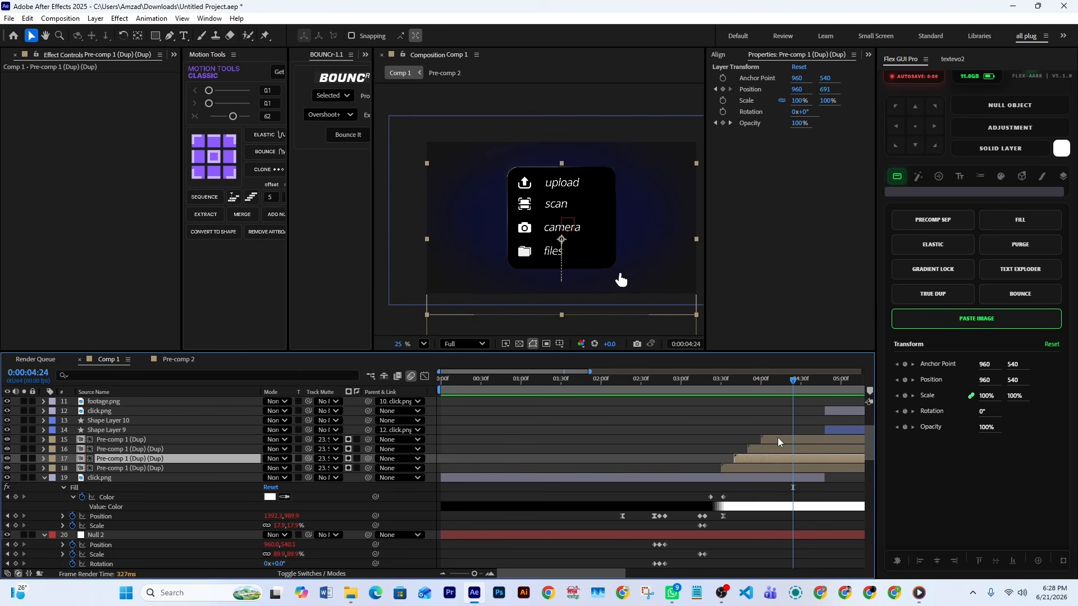
click(779, 441)
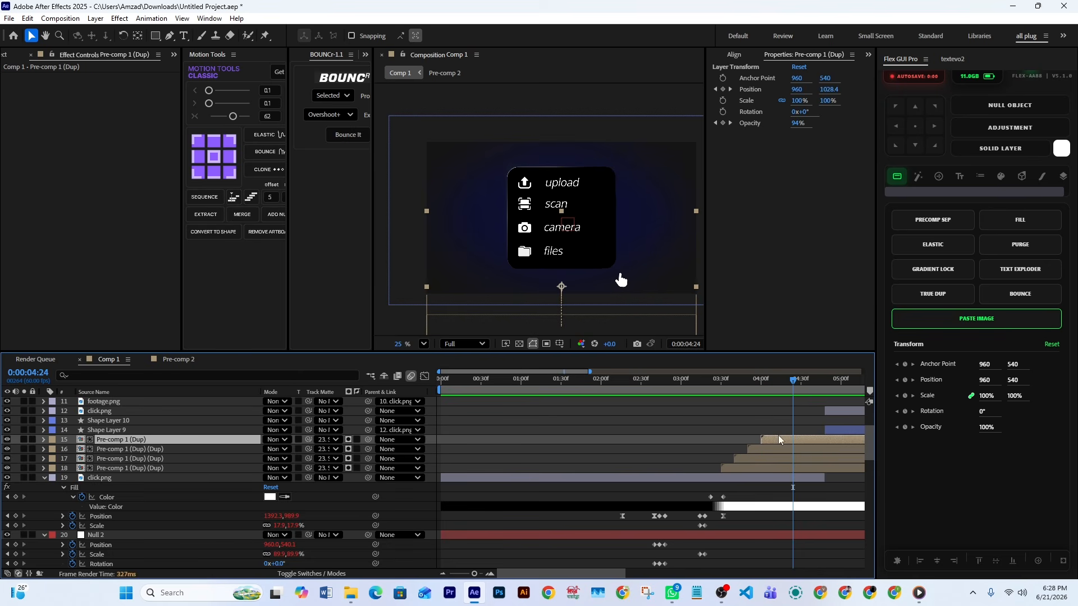
Open the Pre-comp 1 duplicate on layer 18 and inspect its upload text and upload-big-arrow.png icon
double_click(761, 469)
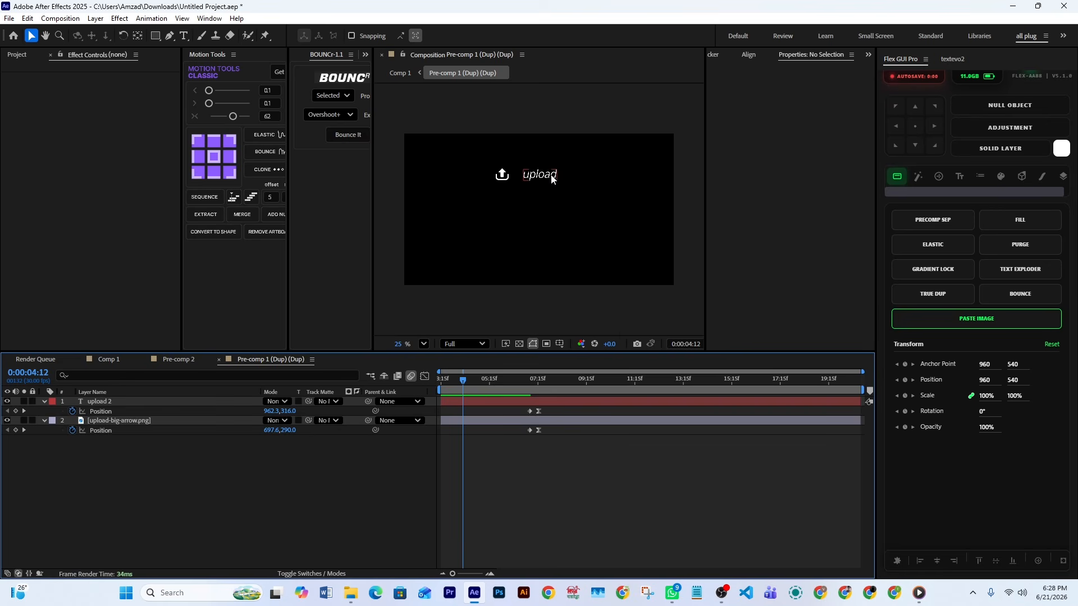
click(553, 178)
click(506, 179)
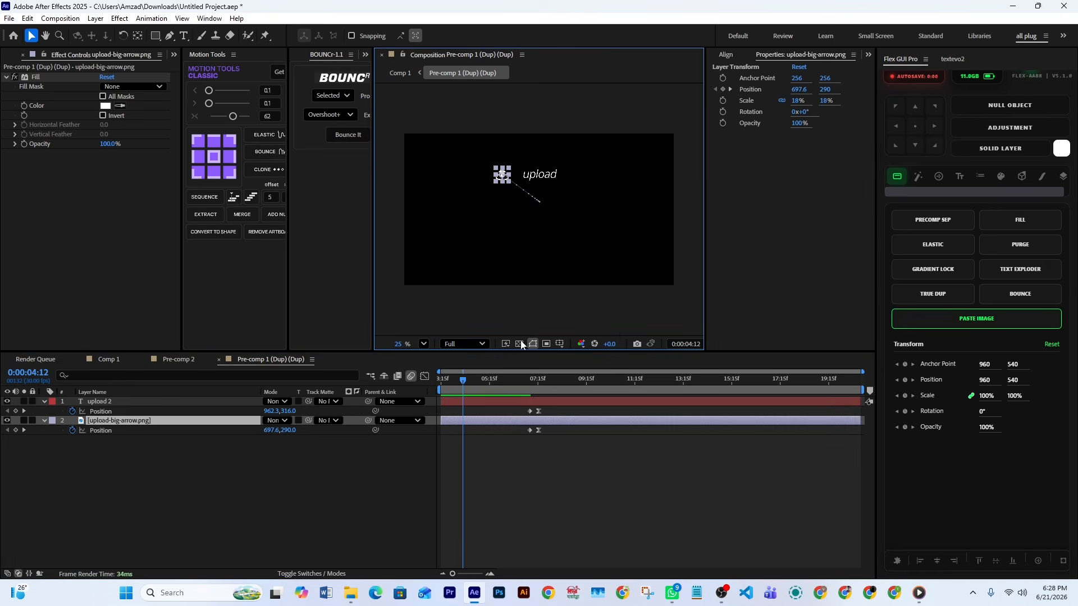
click(547, 464)
Move to 3:15 and select the Position keyframes of both the upload 2 text and the upload-big-arrow.png layer
drag(470, 373, 440, 424)
click(469, 402)
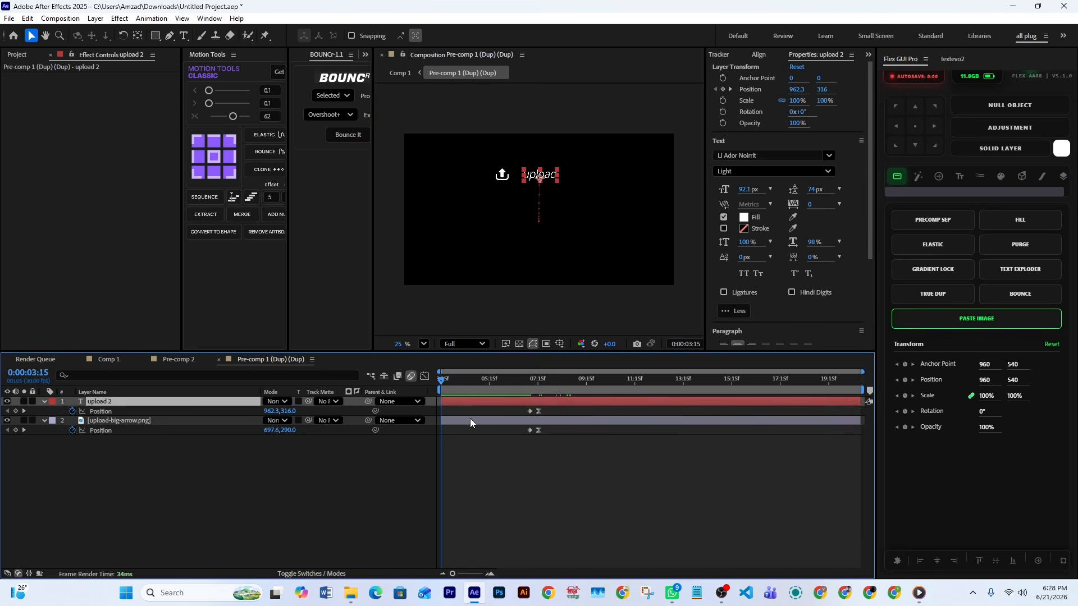
click(460, 423)
drag(571, 410, 523, 460)
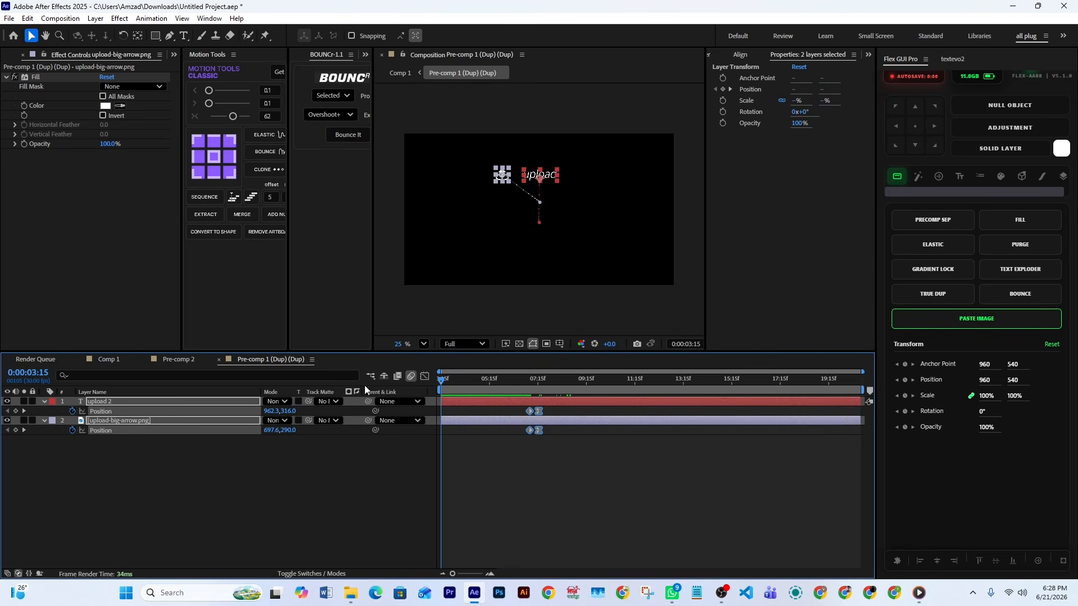
Return to Comp 1 and reveal the Position and Opacity keyframes of the Pre-comp 1 duplicates on layers 15 to 18
click(218, 359)
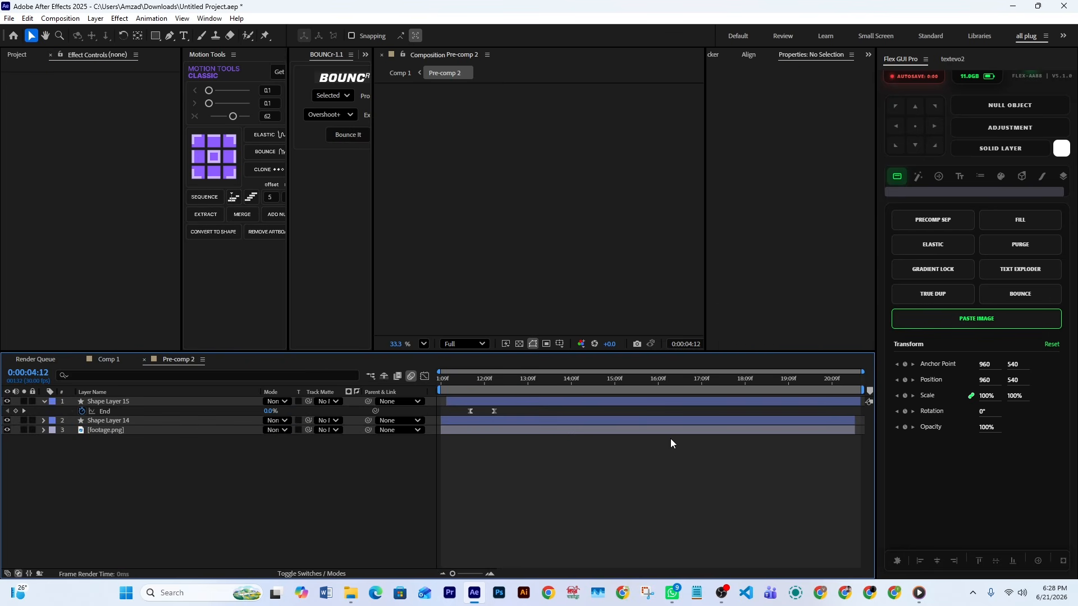
click(108, 359)
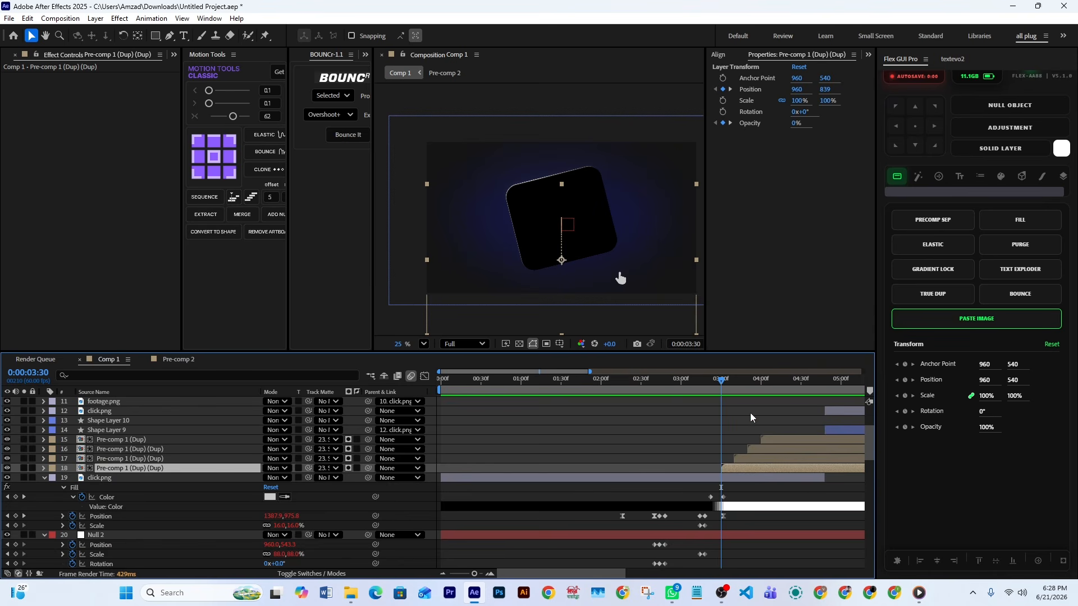
click(774, 441)
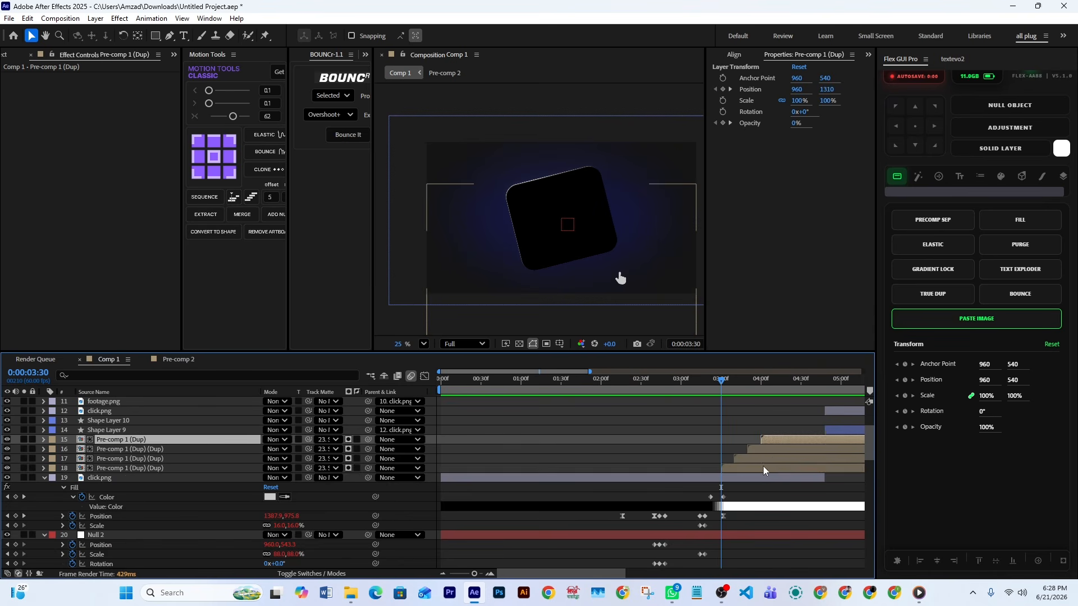
shift+click(755, 468)
key(p)
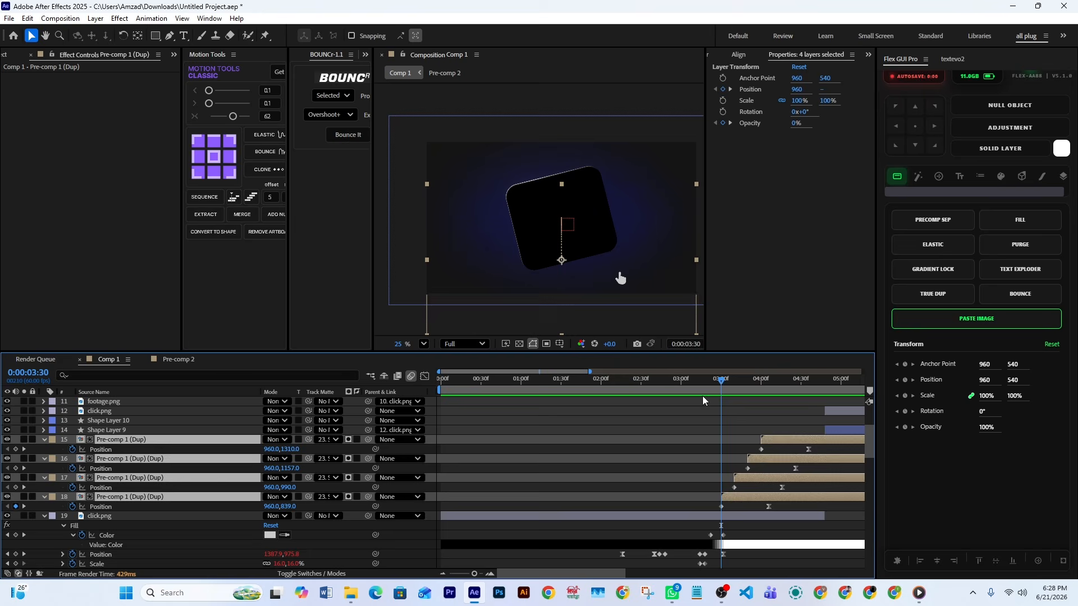
key(shift+t)
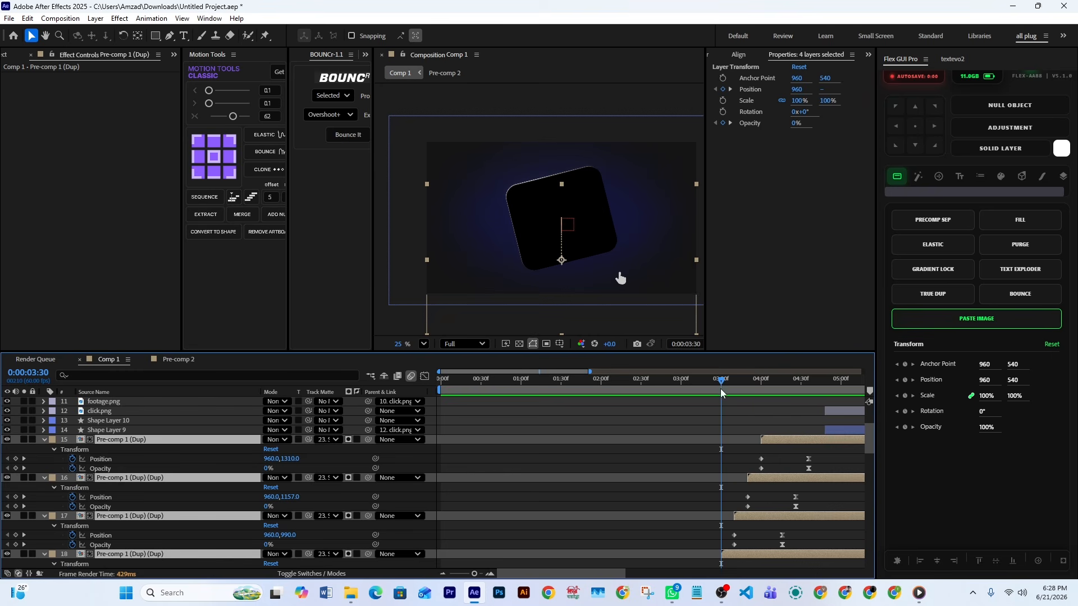
Move to 4:37 and inspect the staggered Pre-comp 1 duplicates, including layer 15's first Opacity keyframe
drag(721, 390, 811, 416)
click(798, 451)
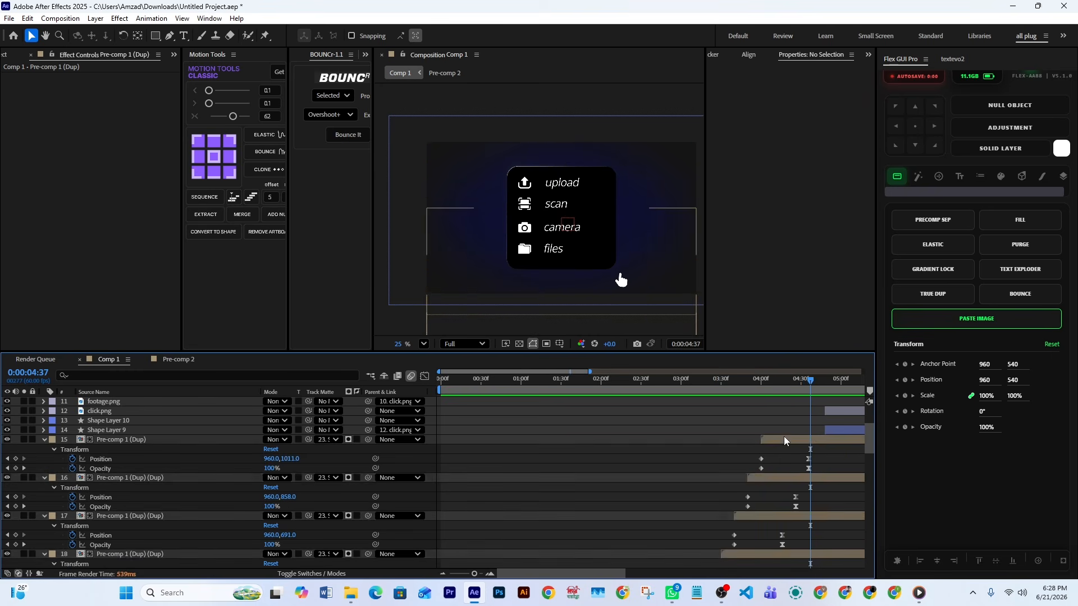
click(732, 553)
click(746, 515)
click(761, 468)
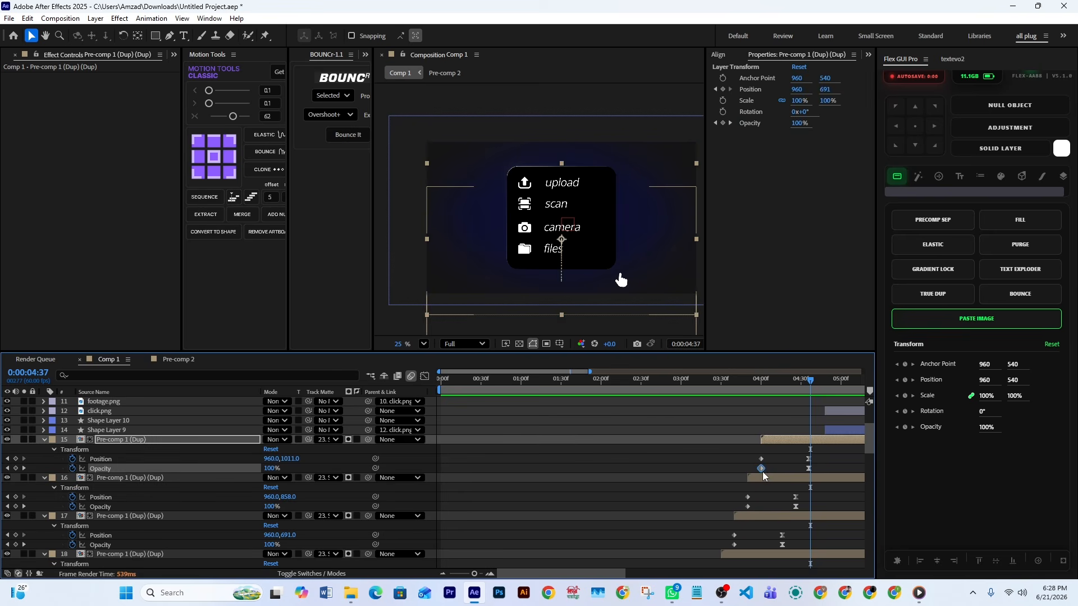
click(766, 477)
click(776, 438)
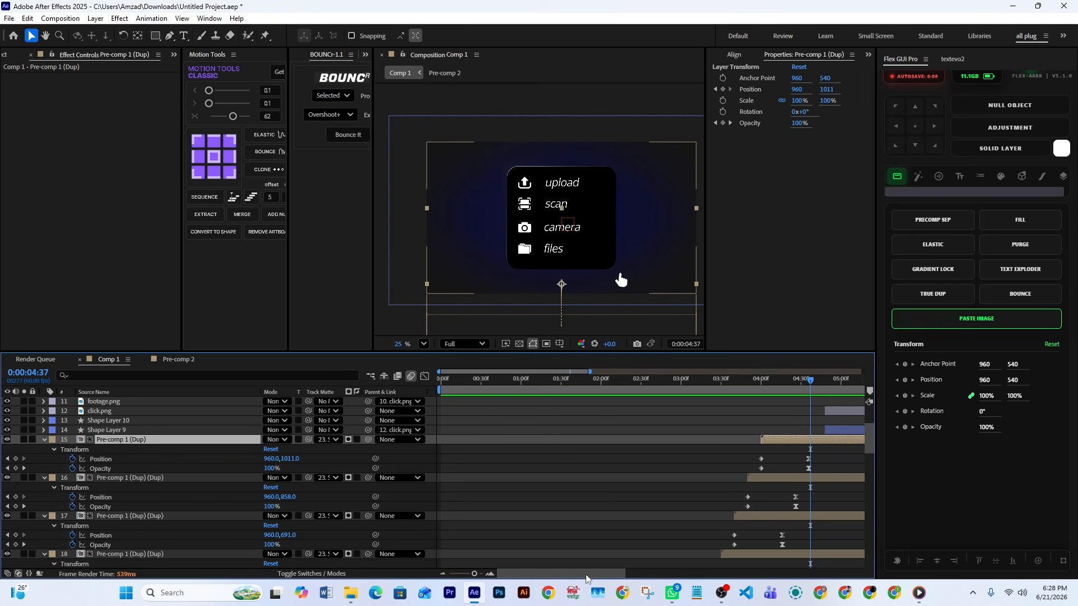
Move to 4:50, select Shape Layer 9, and scrub to 5:07 to follow the rectangle moving onto the files item
drag(585, 575, 650, 575)
click(632, 421)
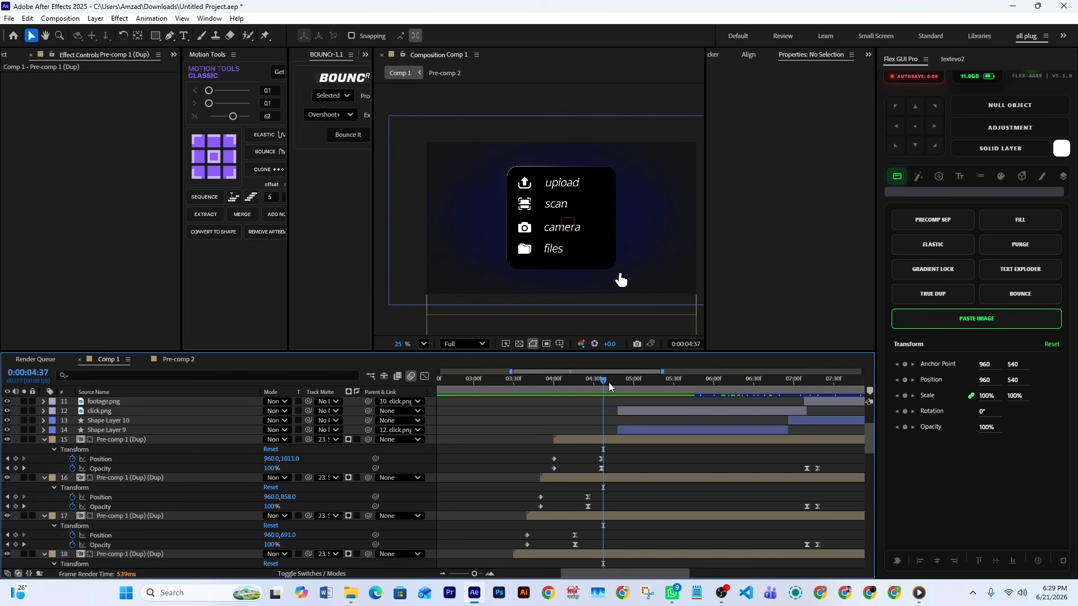
mouse_move(611, 386)
mouse_down()
mouse_move(646, 399)
mouse_move(620, 399)
mouse_up()
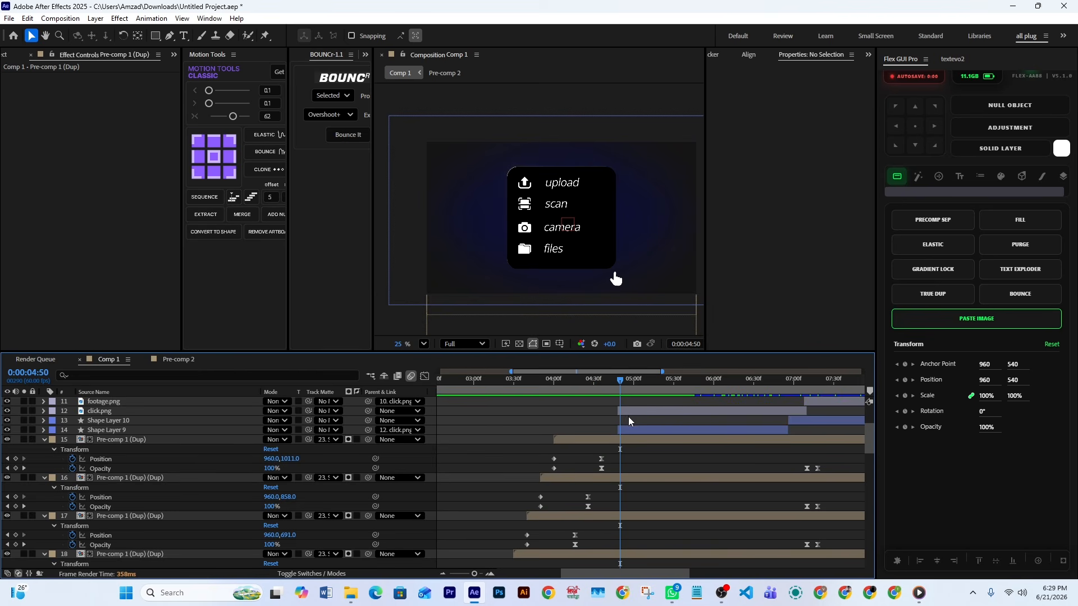
click(638, 431)
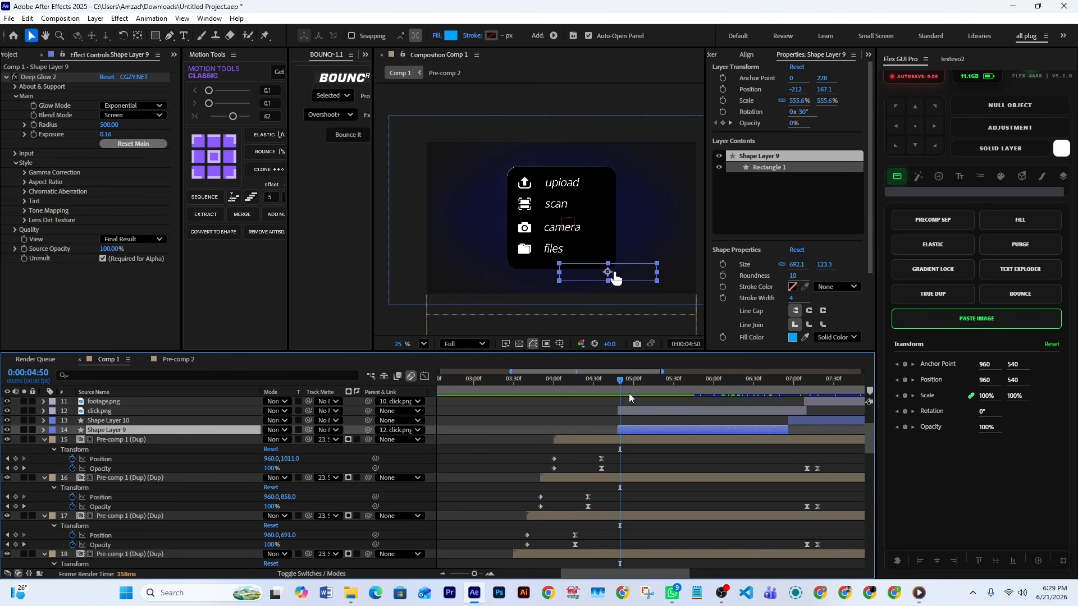
drag(626, 382, 643, 384)
Reveal the keyframes of click.png on layer 12 and scrub to 5:28
scroll(669, 449, up, 3)
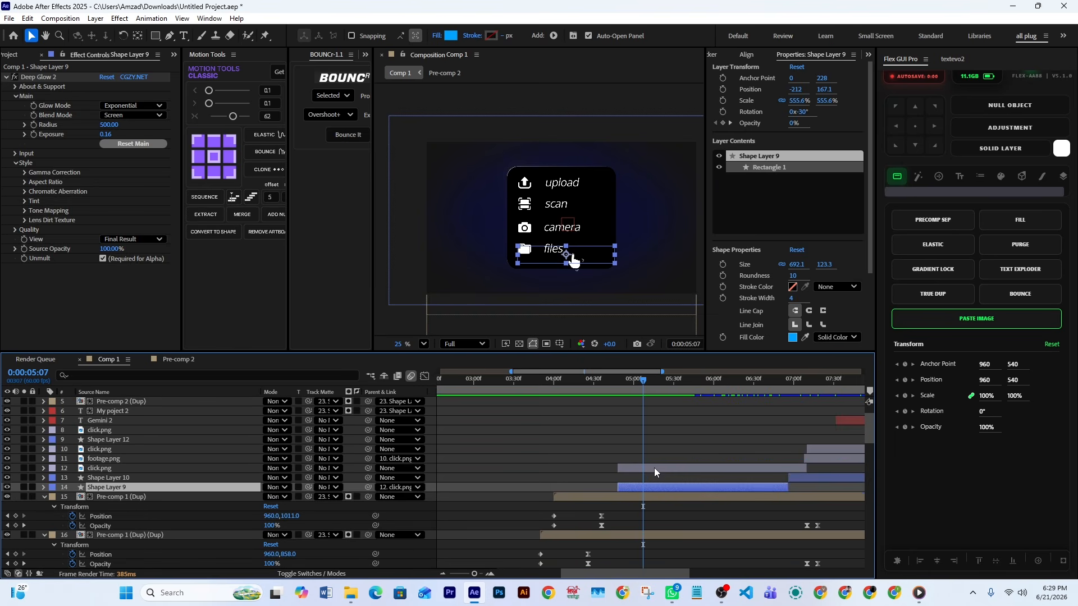
click(652, 468)
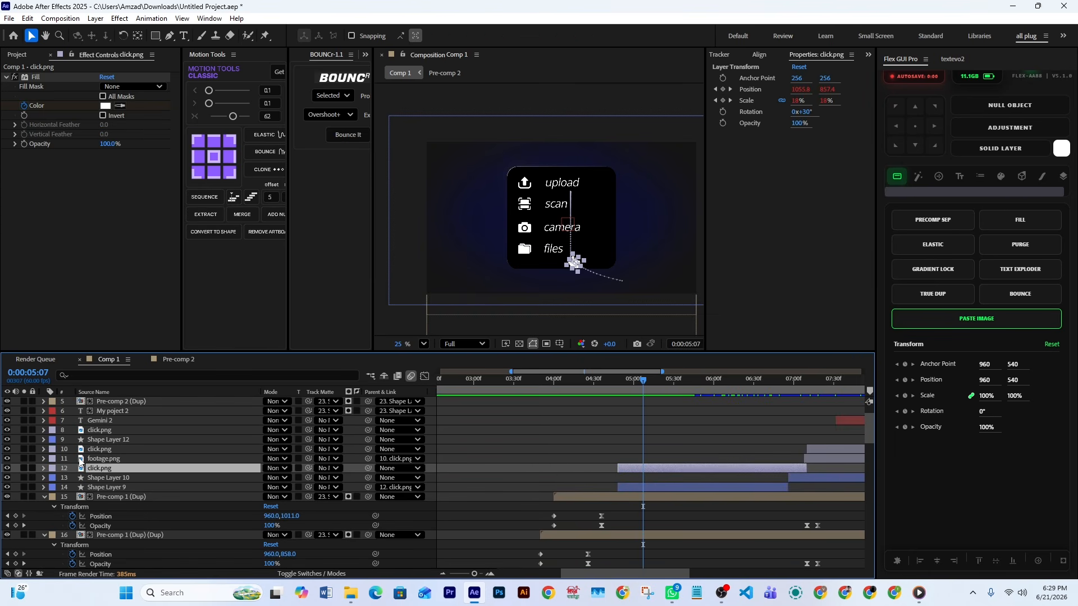
drag(639, 384, 671, 407)
key(u)
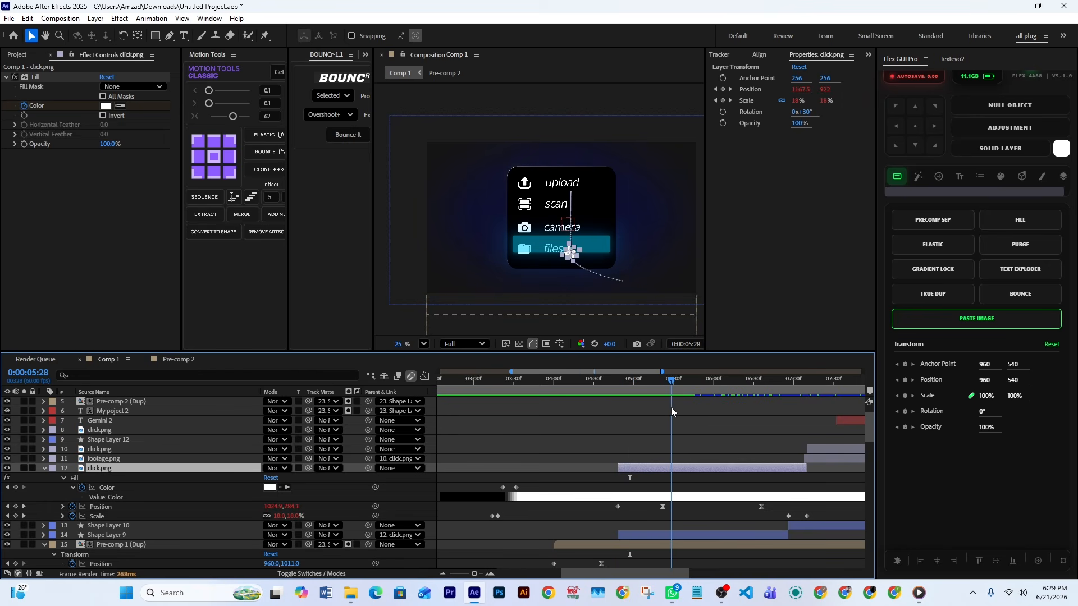
Reveal Shape Layer 9's Opacity keyframes and move back to 5:18 to inspect the files highlight
scroll(690, 463, down, 2)
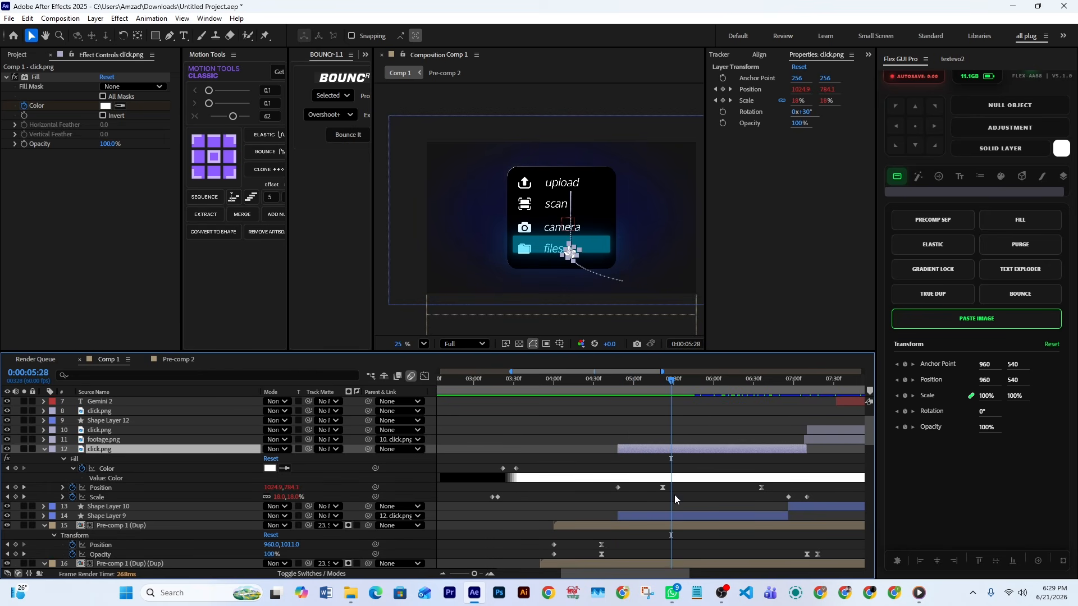
click(666, 516)
key(u)
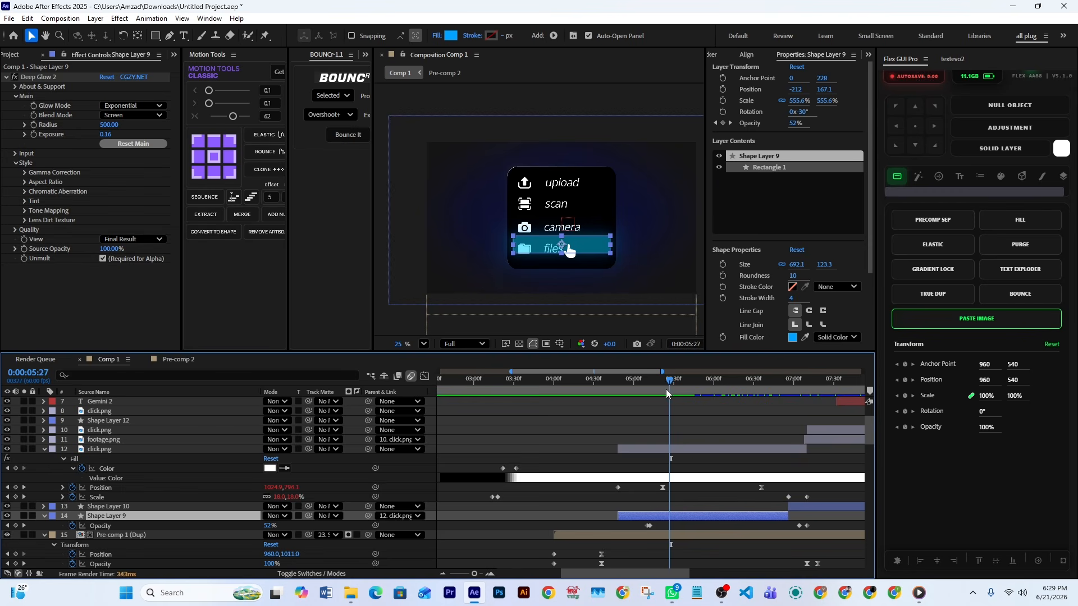
mouse_move(666, 389)
mouse_down()
mouse_move(647, 392)
mouse_move(658, 396)
mouse_up()
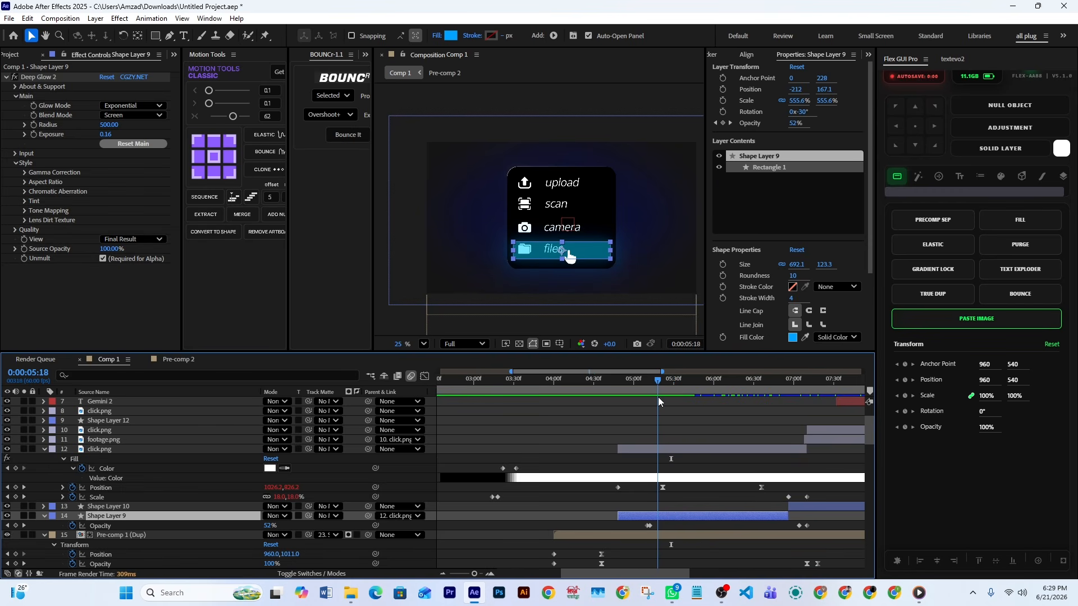
click(692, 502)
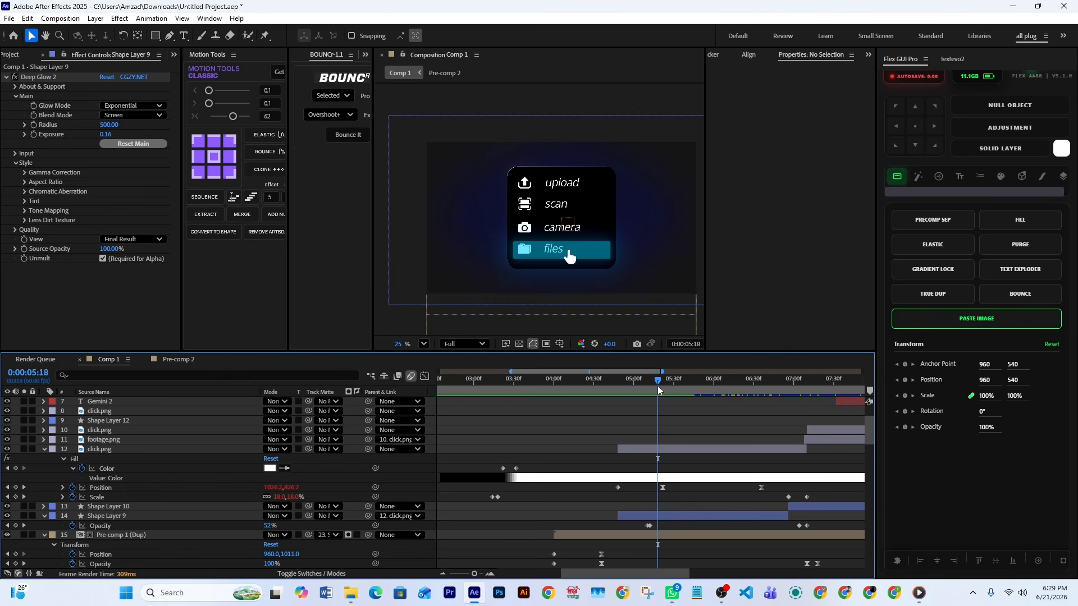
Play the menu highlight from 5:18 and scrub to 6:50, following the cursor from files up to upload
key(space)
drag(672, 399, 780, 452)
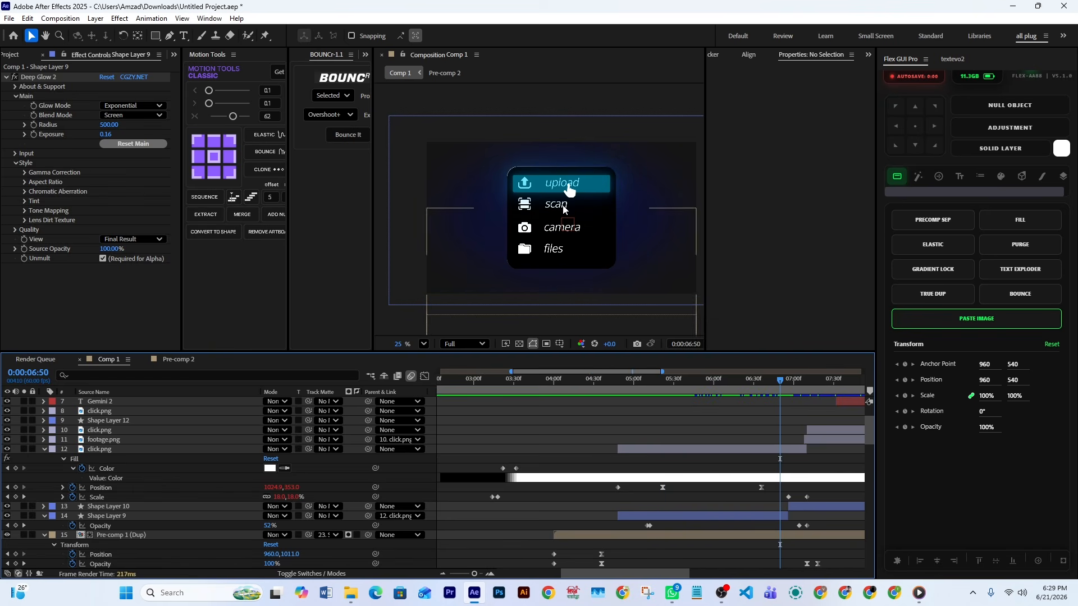
scroll(732, 494, up, 2)
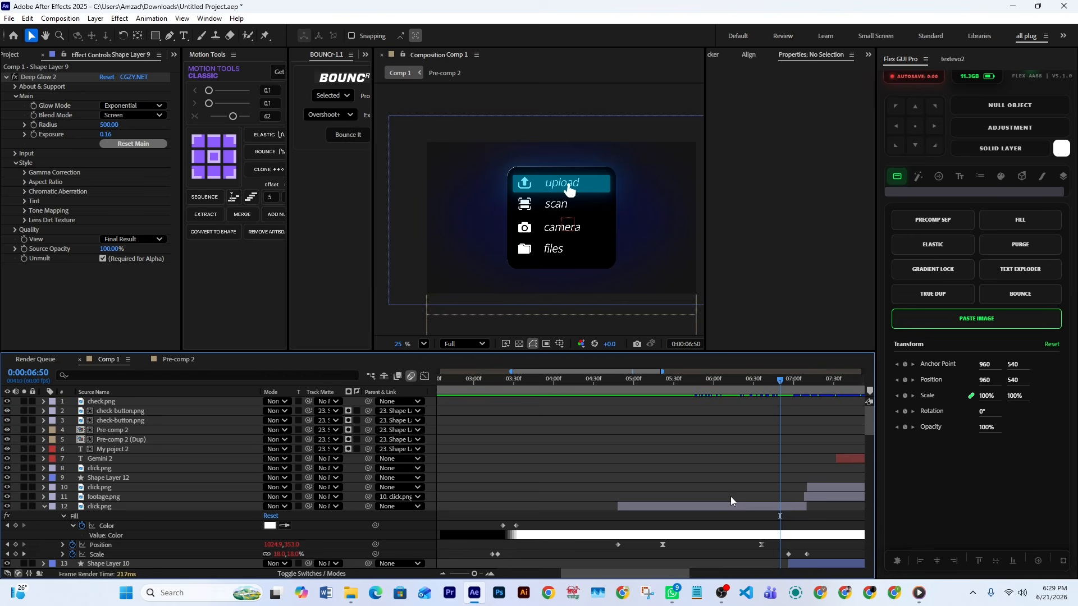
scroll(730, 496, down, 2)
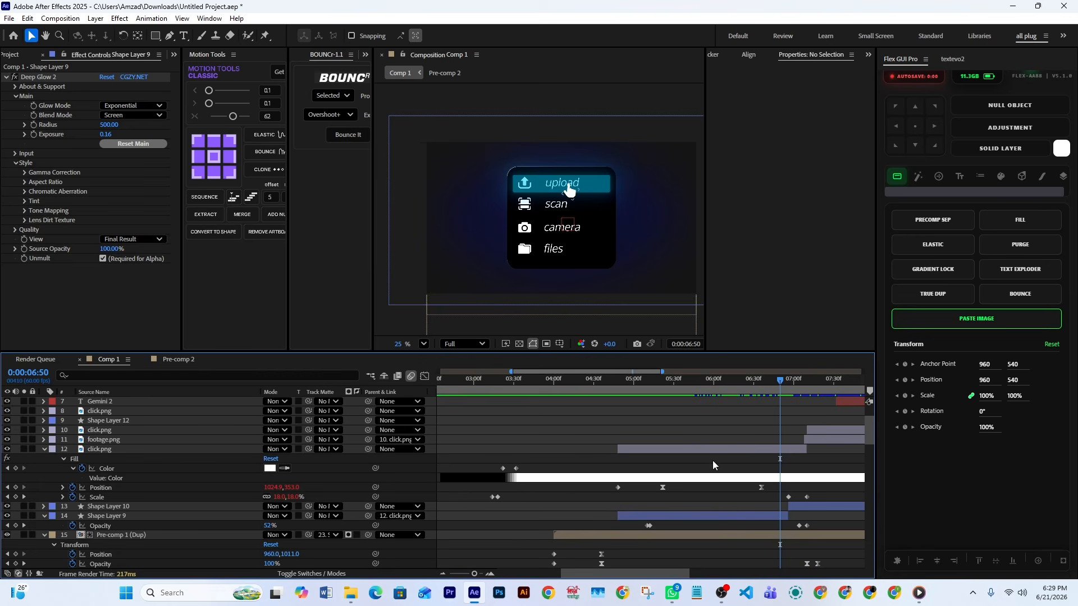
Move to 6:32 and select the last two Position keyframes of click.png on layer 12
click(657, 449)
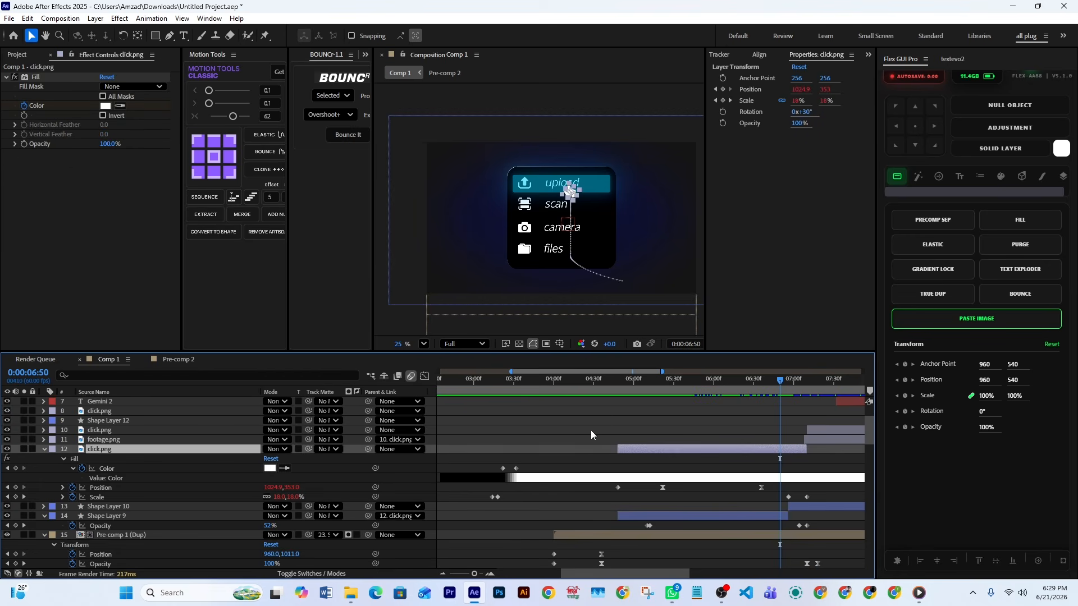
click(101, 487)
drag(631, 386, 656, 503)
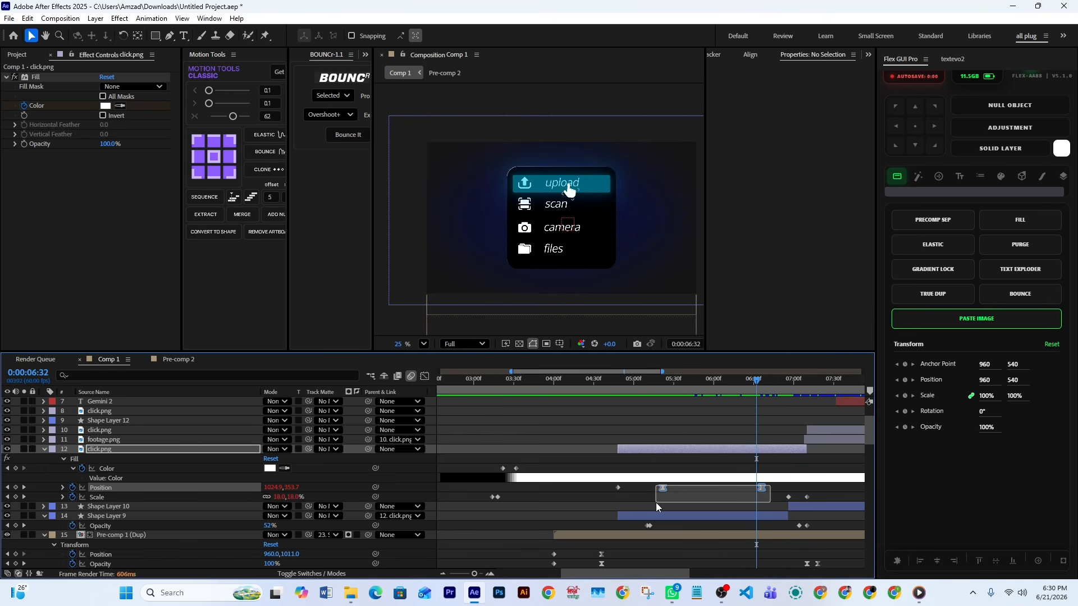
Select Shape Layer 9, scrub from 3:13 to 5:23, and play the cursor and highlight animation through to 7:10
click(667, 516)
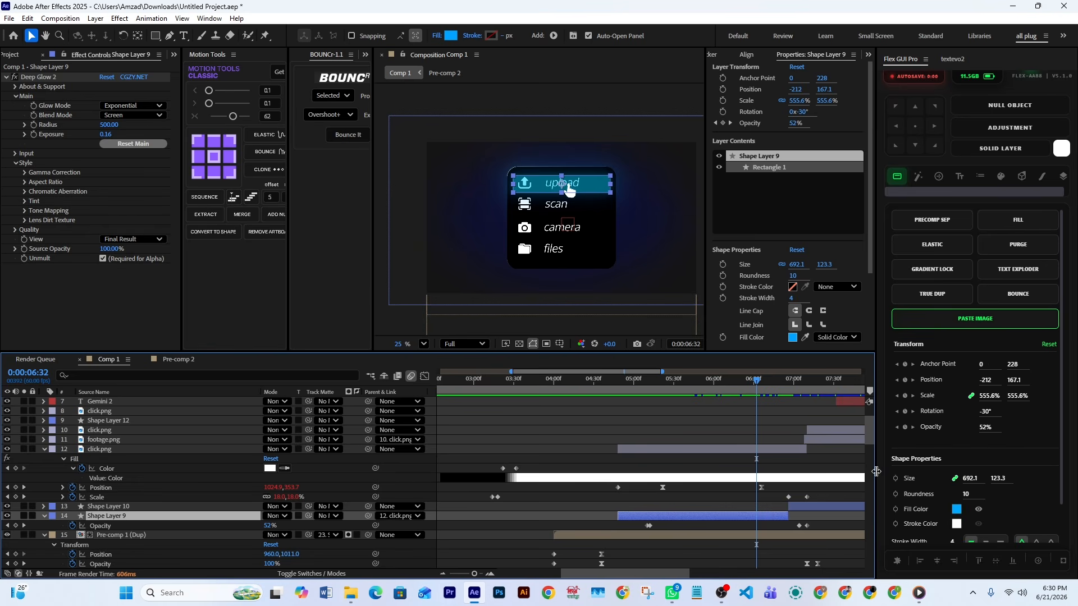
drag(720, 386, 492, 453)
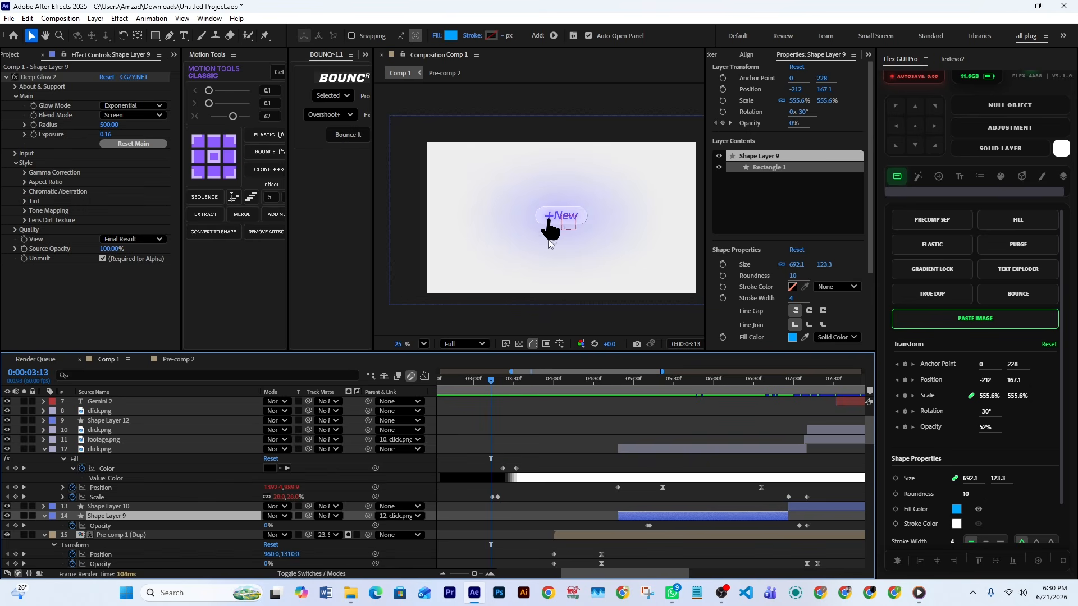
drag(494, 391, 665, 390)
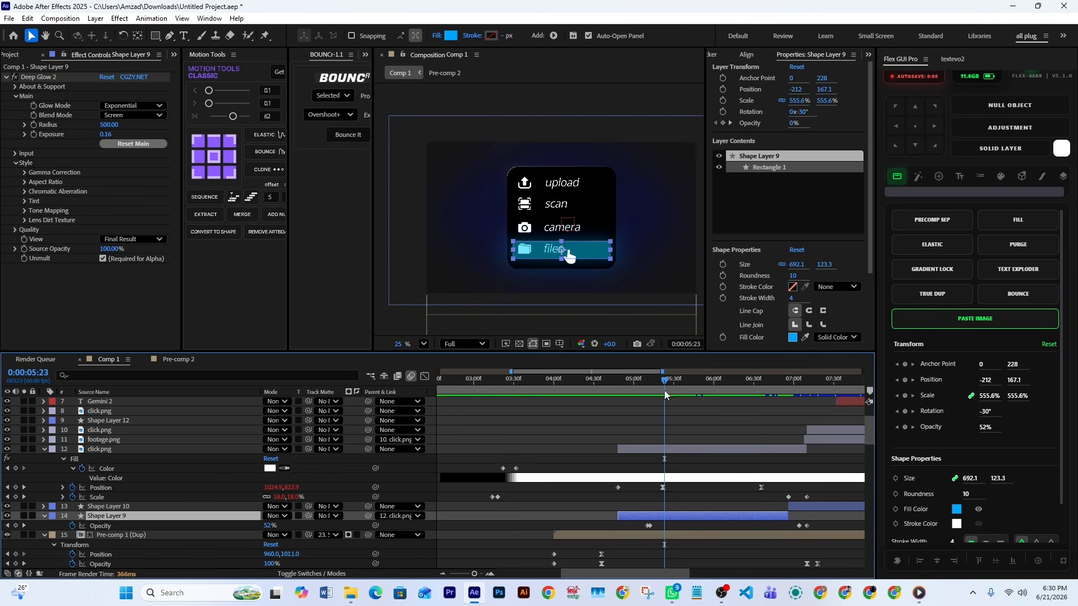
click(654, 482)
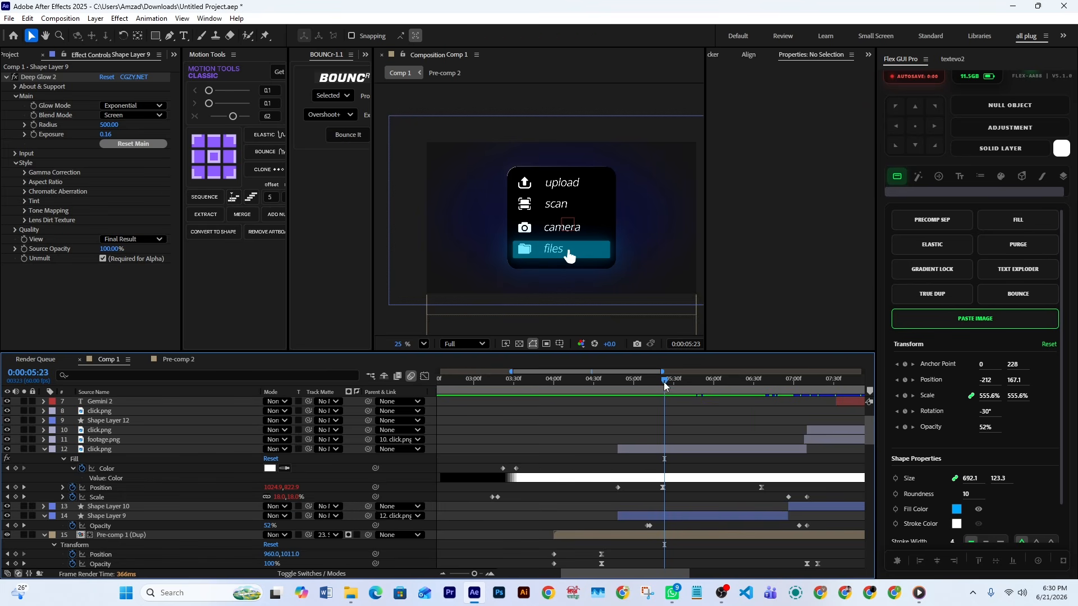
key(space)
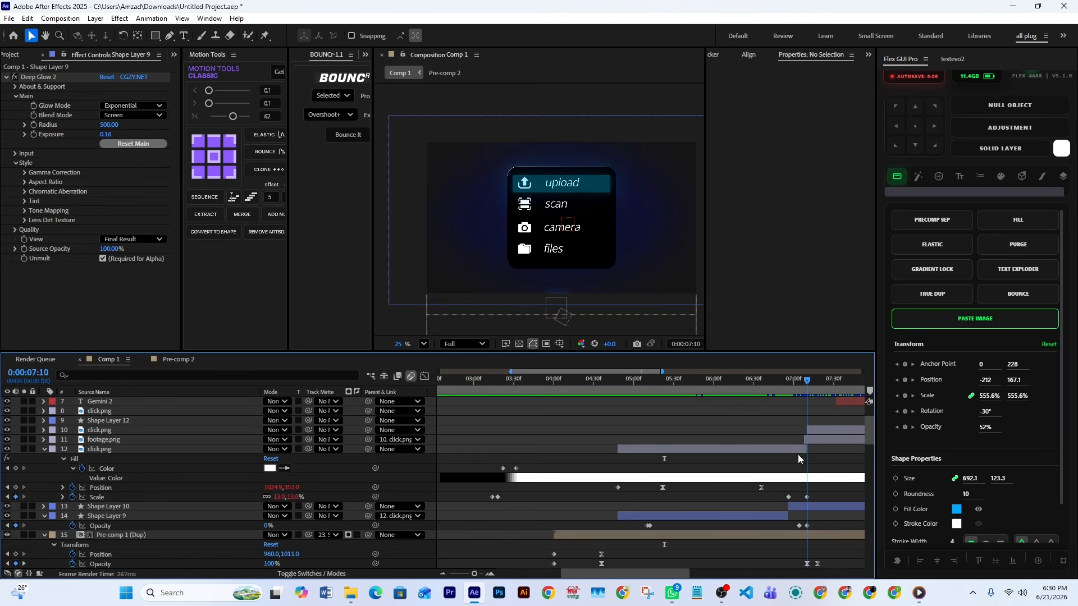
Scrub from 6:57 to 7:06 over the upload highlight and select Shape Layer 10 to inspect it
key(space)
drag(609, 573, 662, 573)
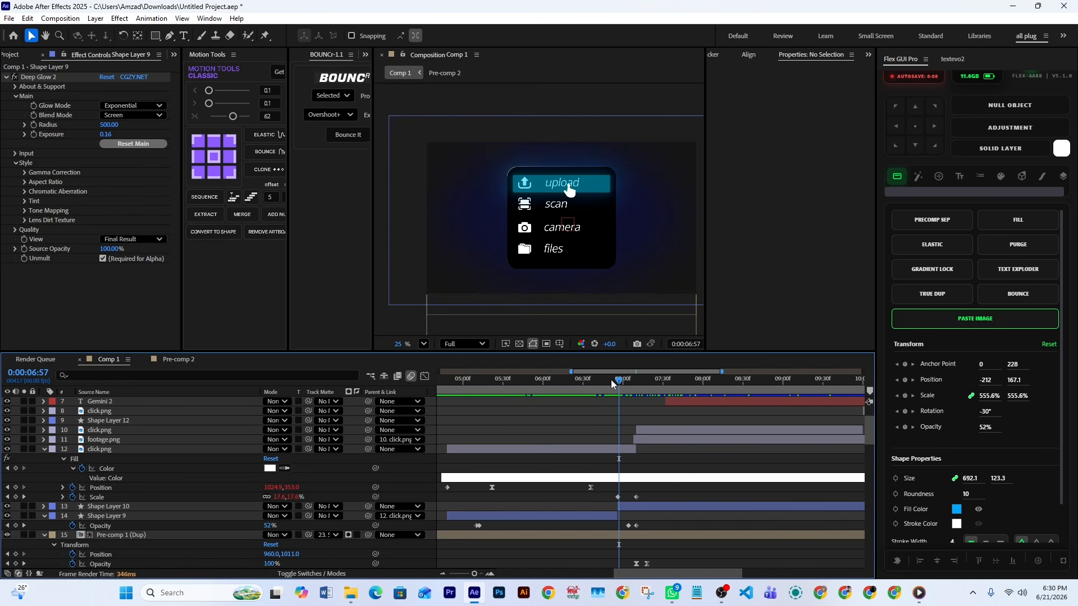
mouse_move(618, 388)
mouse_down()
mouse_move(637, 389)
mouse_move(630, 400)
mouse_up()
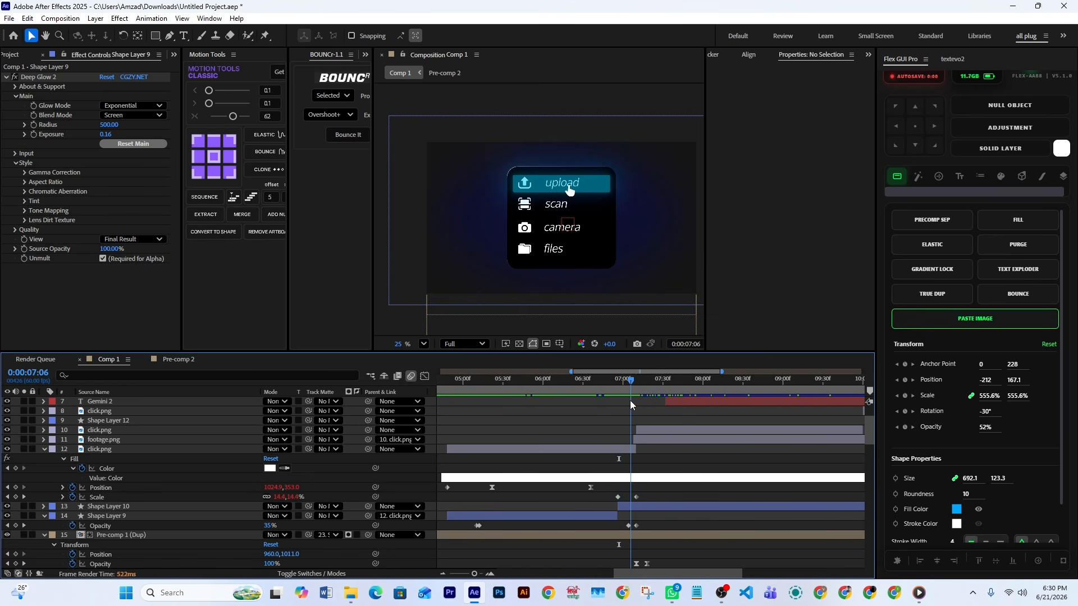
click(633, 510)
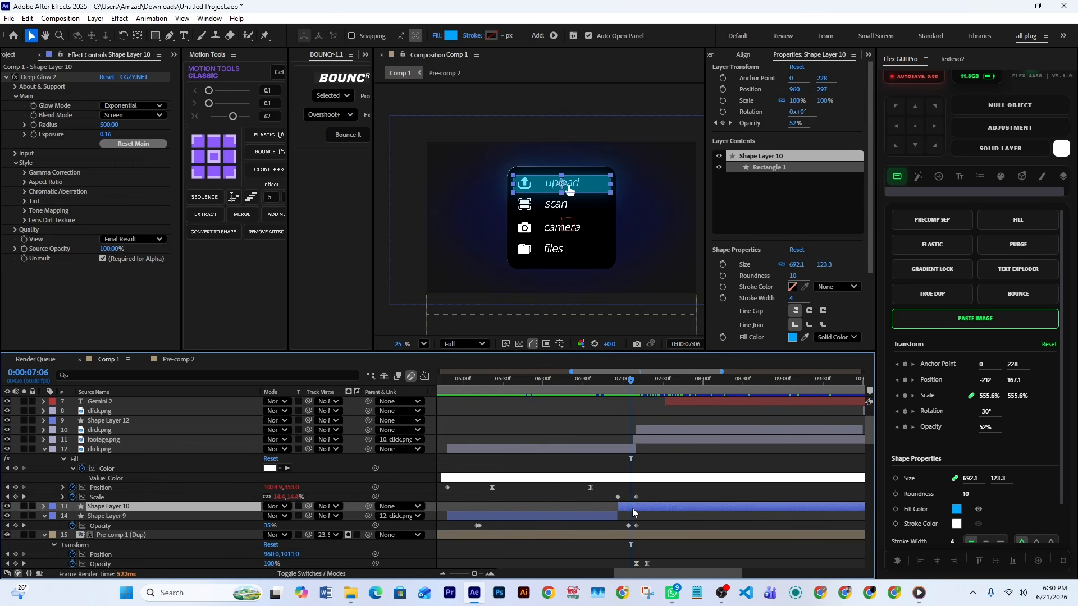
click(641, 479)
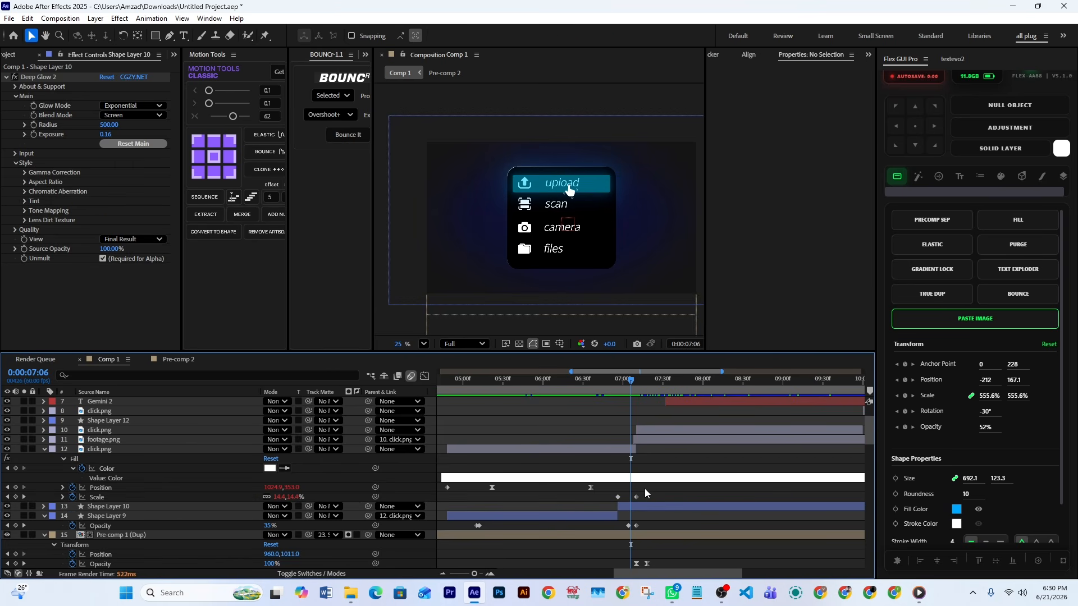
Select the two Scale keyframes of click.png on layer 12 and scrub from 7:13 to 7:21
mouse_move(635, 381)
mouse_down()
mouse_move(615, 386)
mouse_move(638, 395)
mouse_up()
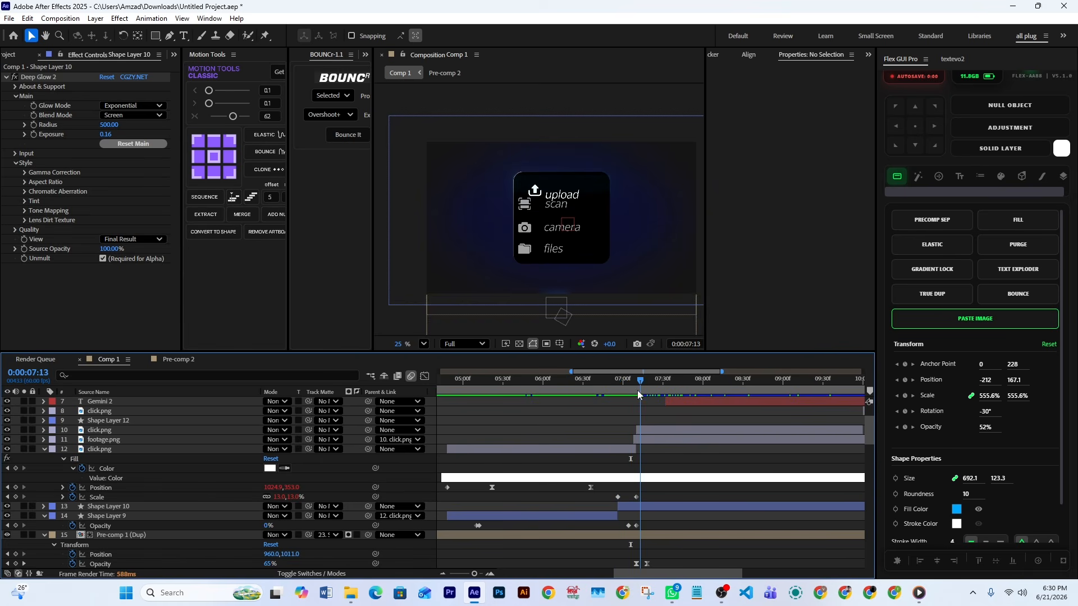
drag(658, 499, 595, 506)
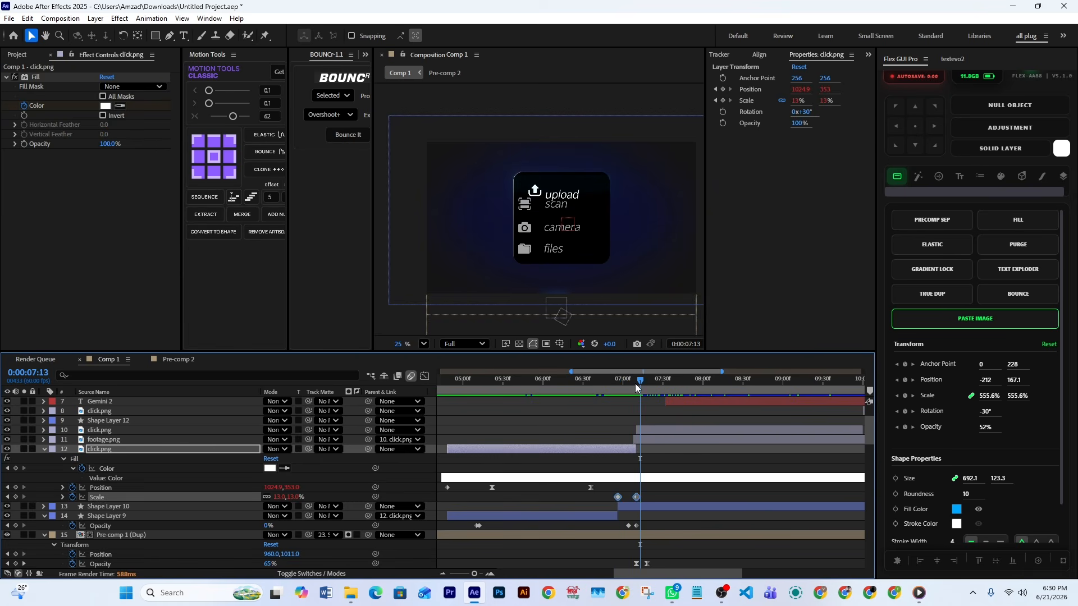
drag(635, 383, 651, 402)
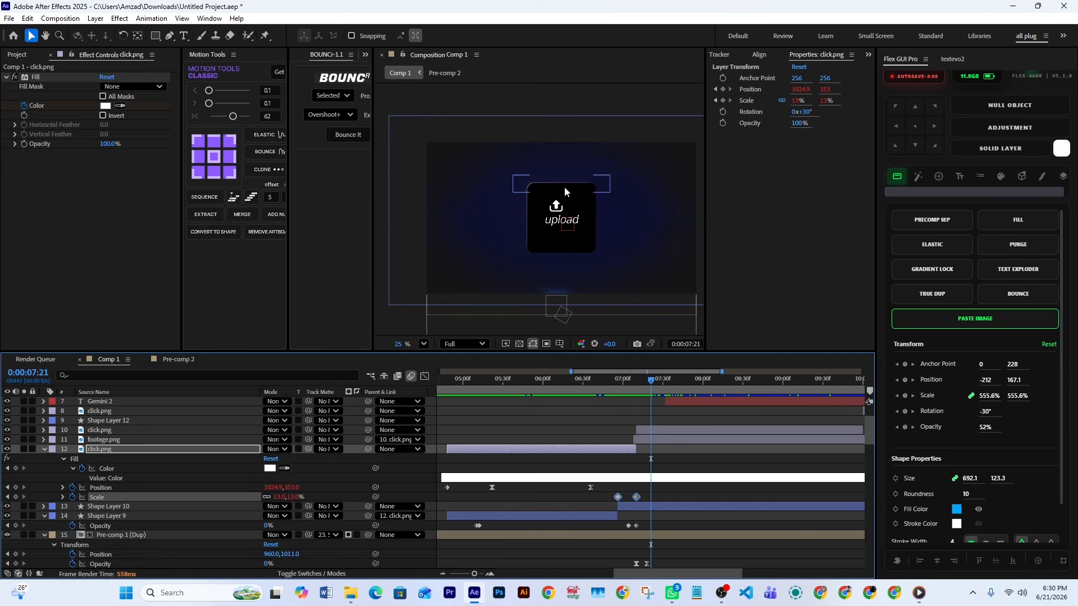
Select Shape Layer 5 and scrub from 7:09 to 7:39 to examine its Size and Roundness keyframes
scroll(673, 498, down, 5)
scroll(672, 497, down, 8)
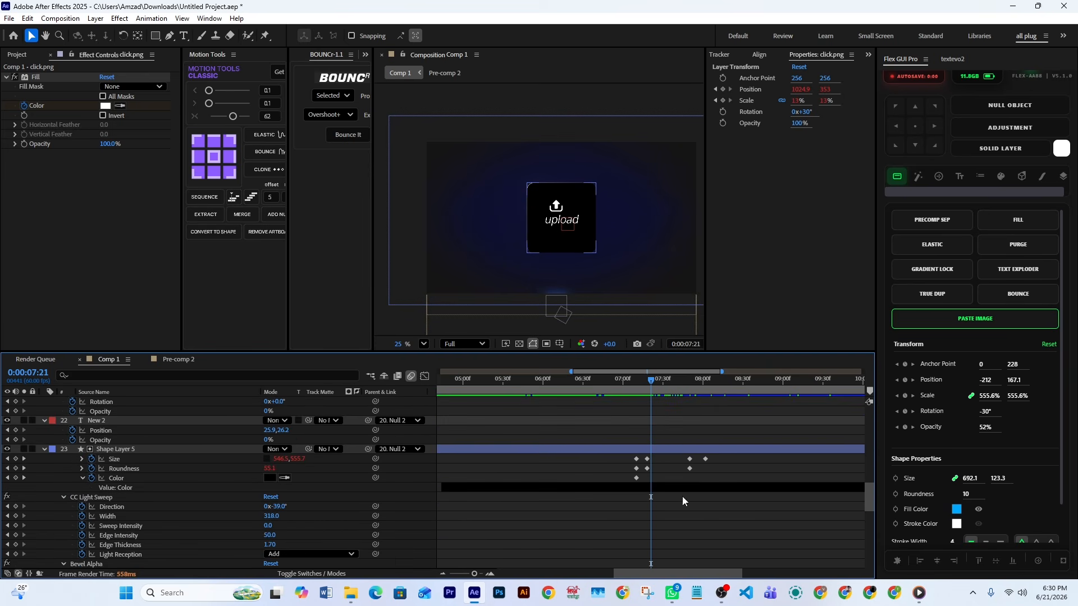
click(161, 450)
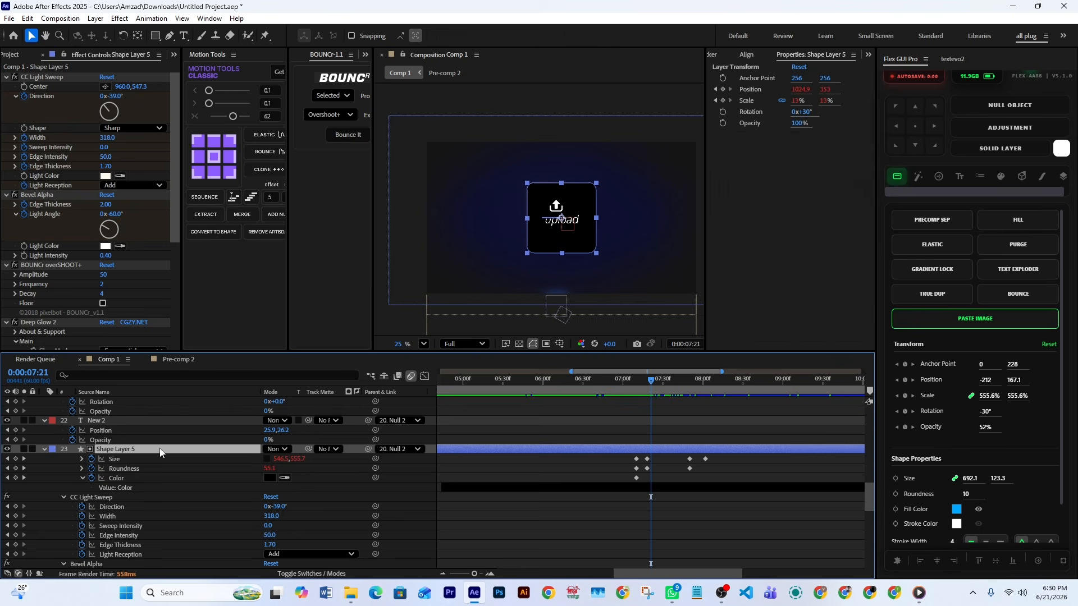
click(636, 389)
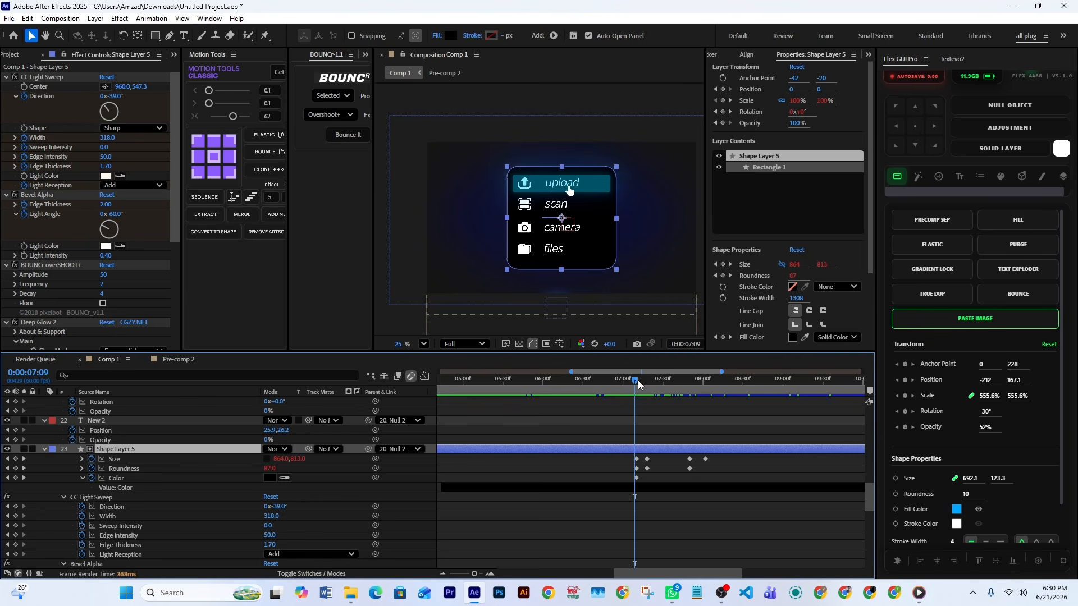
drag(640, 386, 675, 417)
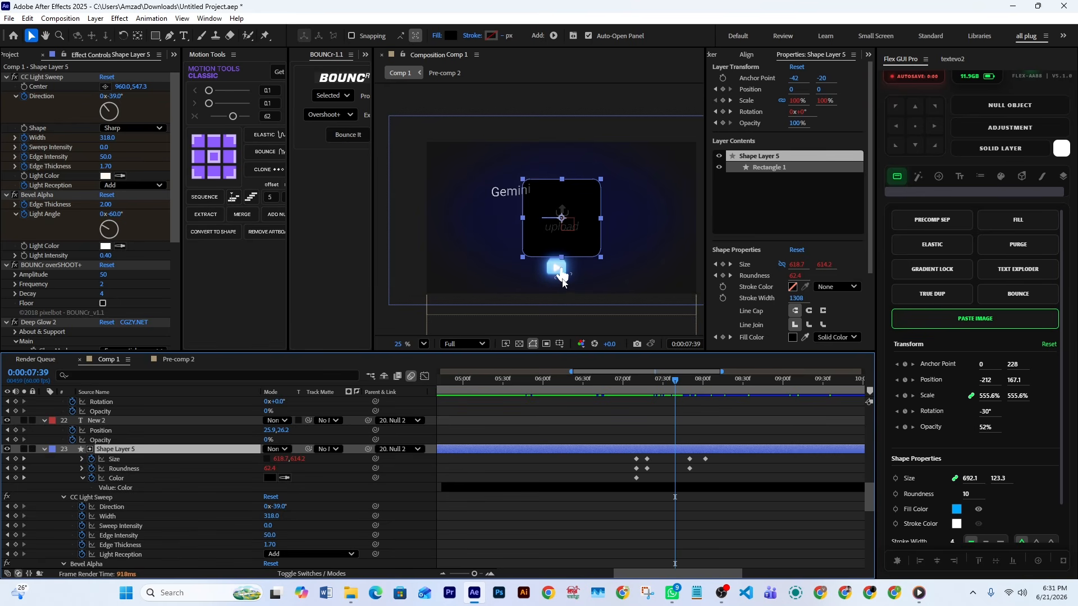
Reveal the keyframes of click.png on layer 10, select its Position keyframes and scrub to 7:37
scroll(697, 438, up, 10)
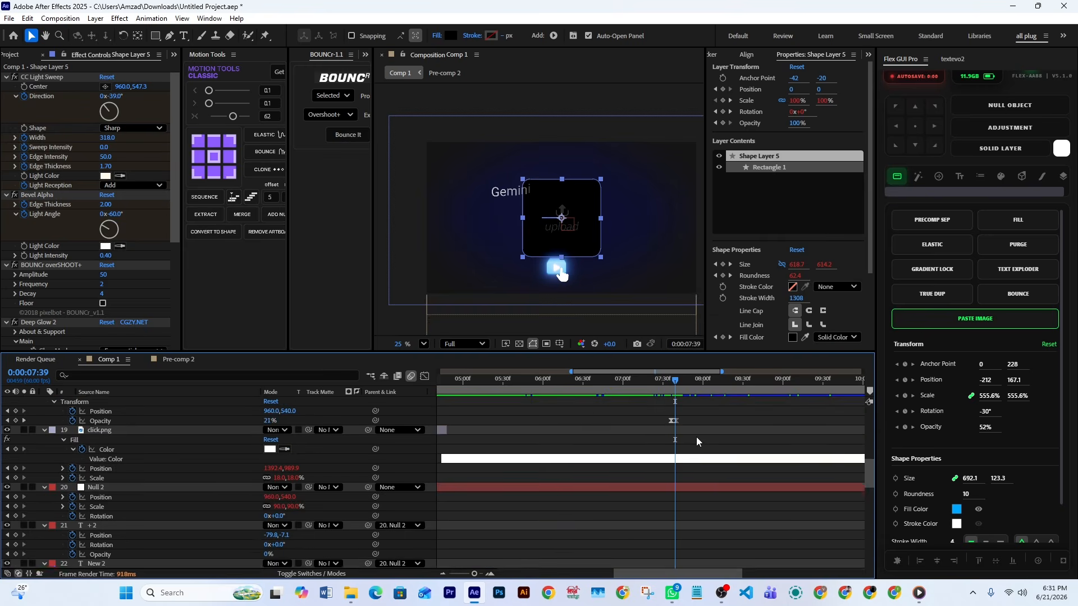
click(688, 486)
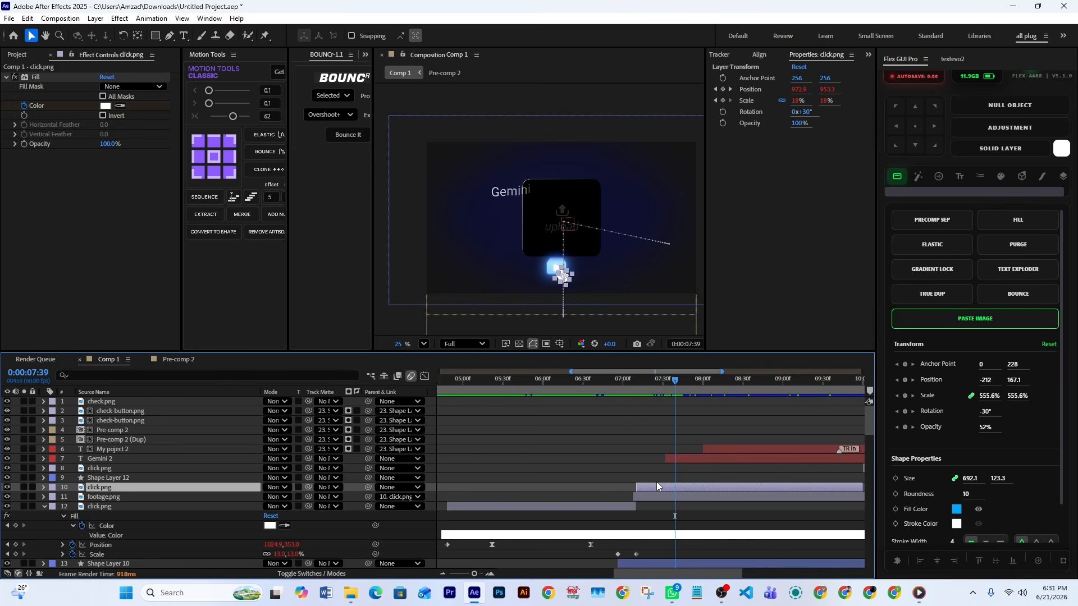
key(u)
drag(756, 530, 640, 522)
drag(665, 382, 672, 423)
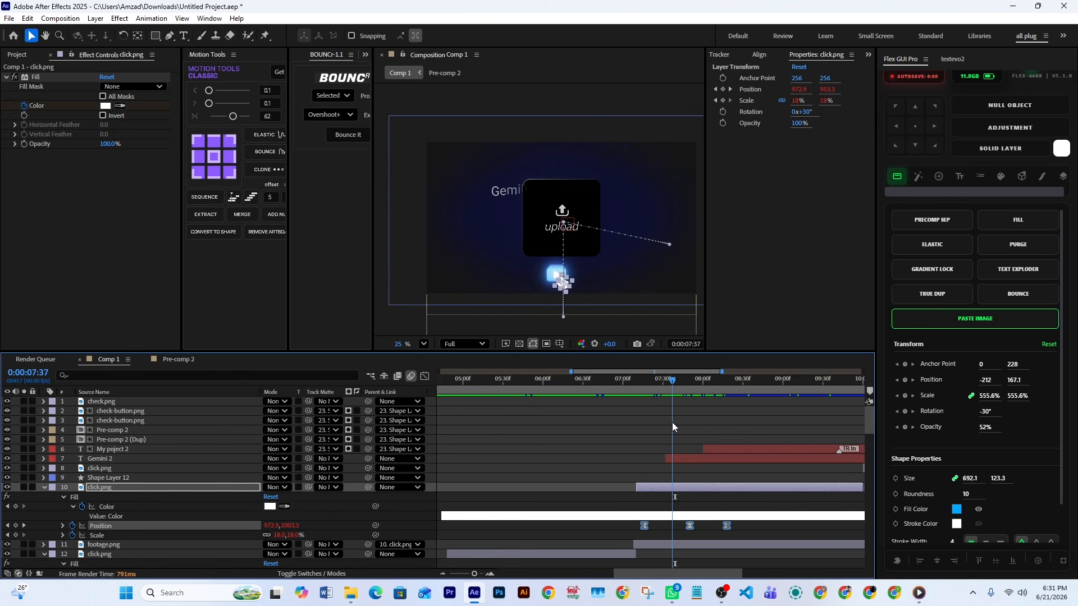
Reveal the Opacity of footage.png on layer 11, select its two keyframes and scrub back to 7:32
click(552, 275)
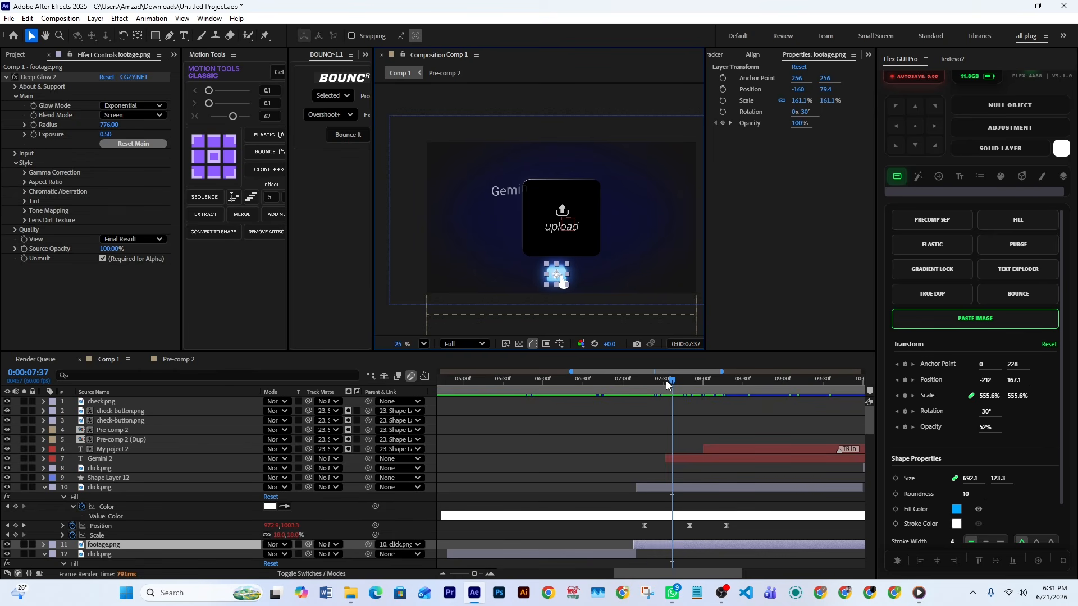
drag(671, 387, 728, 413)
scroll(735, 531, down, 3)
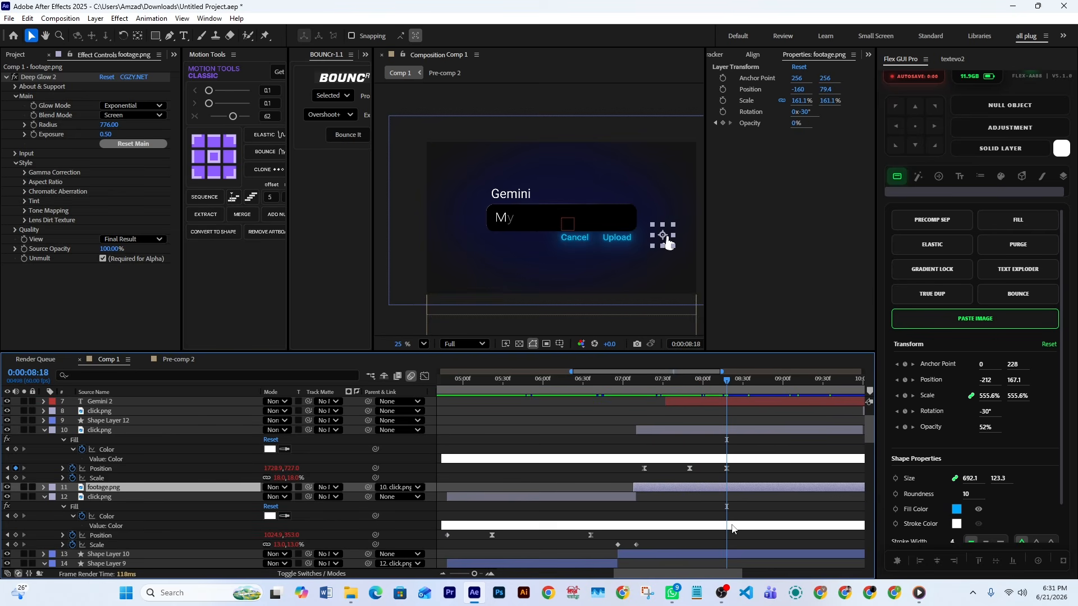
key(t)
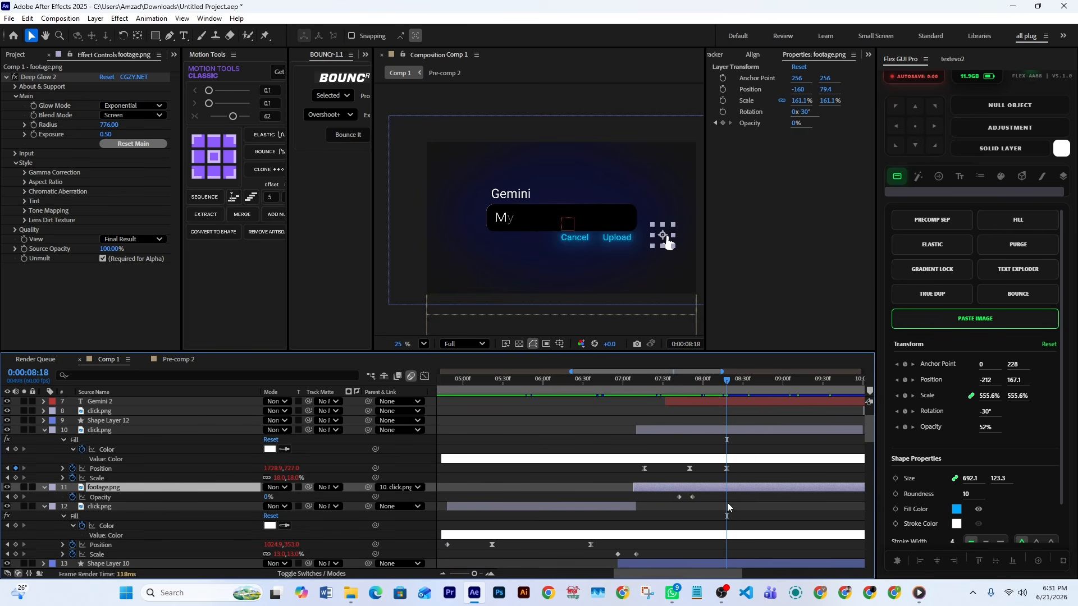
drag(710, 493, 678, 509)
drag(673, 386, 666, 417)
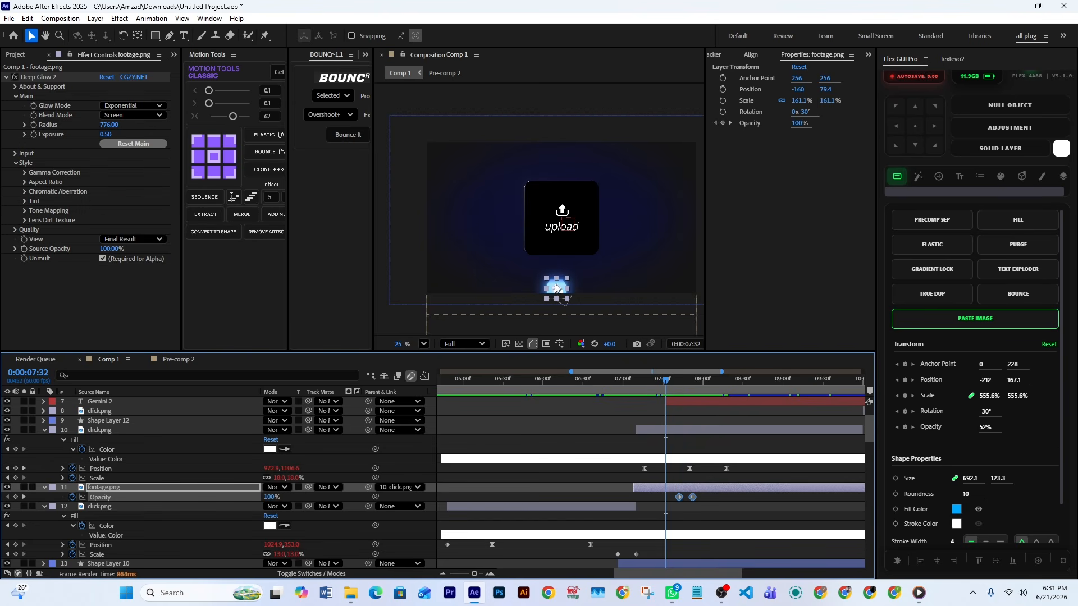
Scrub to 8:19, inspect the Gemini 2 and My poject 2 text layers, and scrub back to 7:30
scroll(736, 449, up, 2)
drag(664, 382, 729, 411)
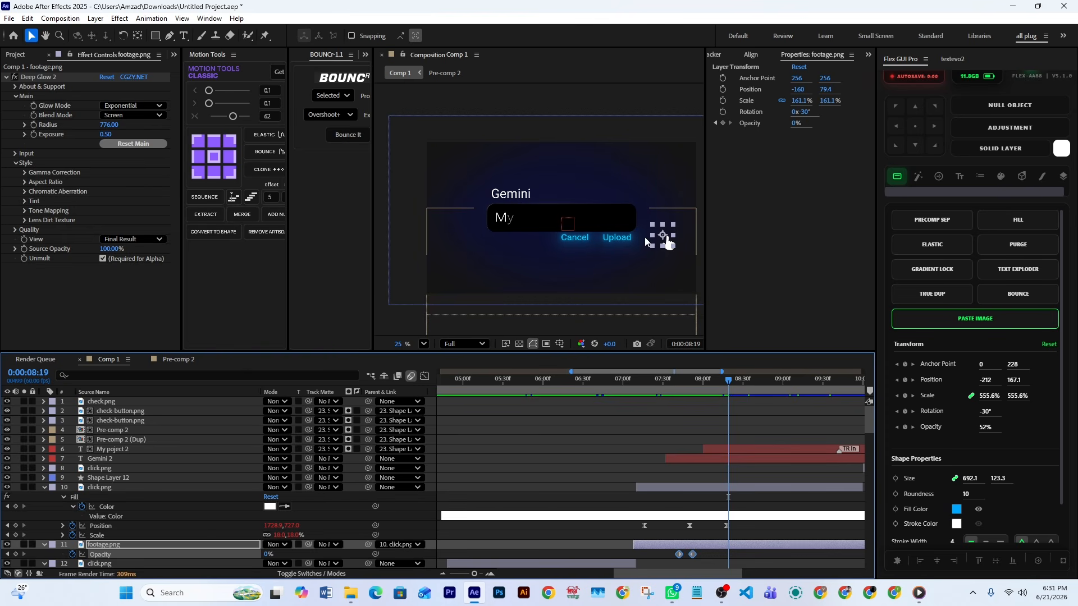
click(732, 460)
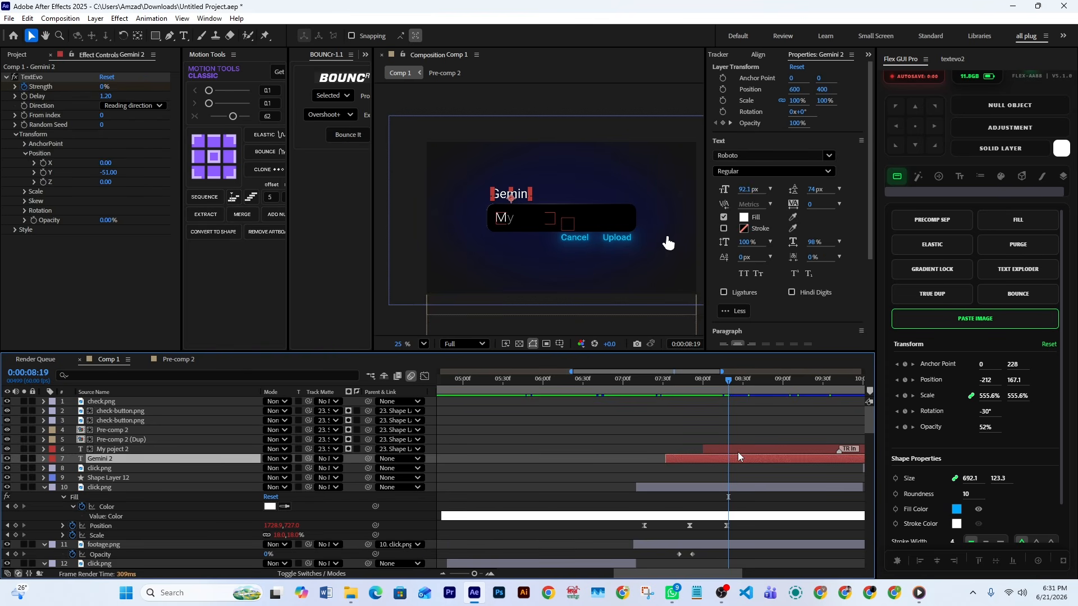
click(750, 449)
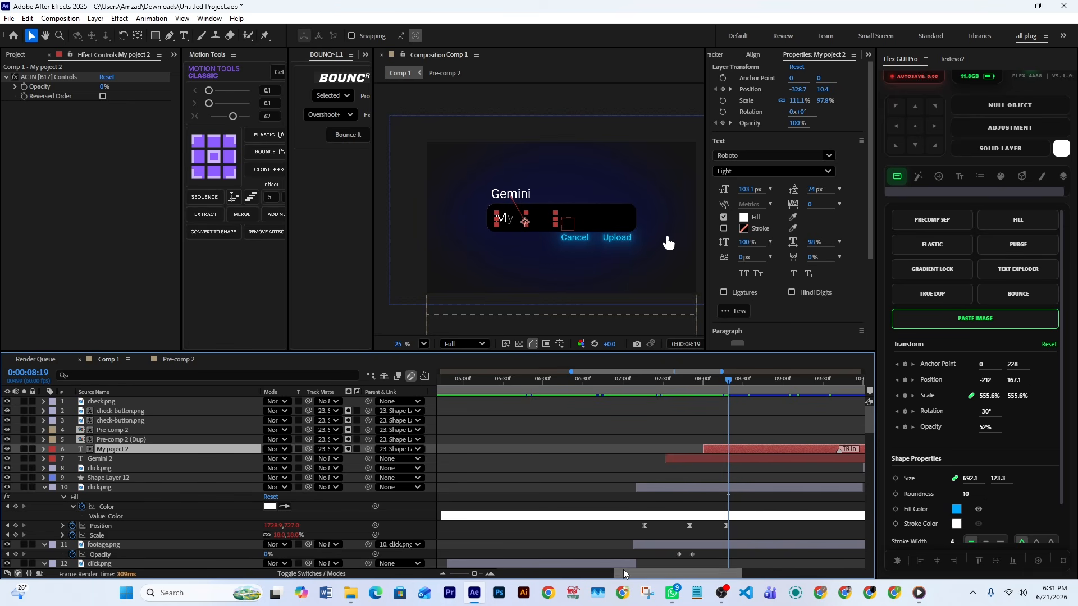
drag(625, 573, 680, 574)
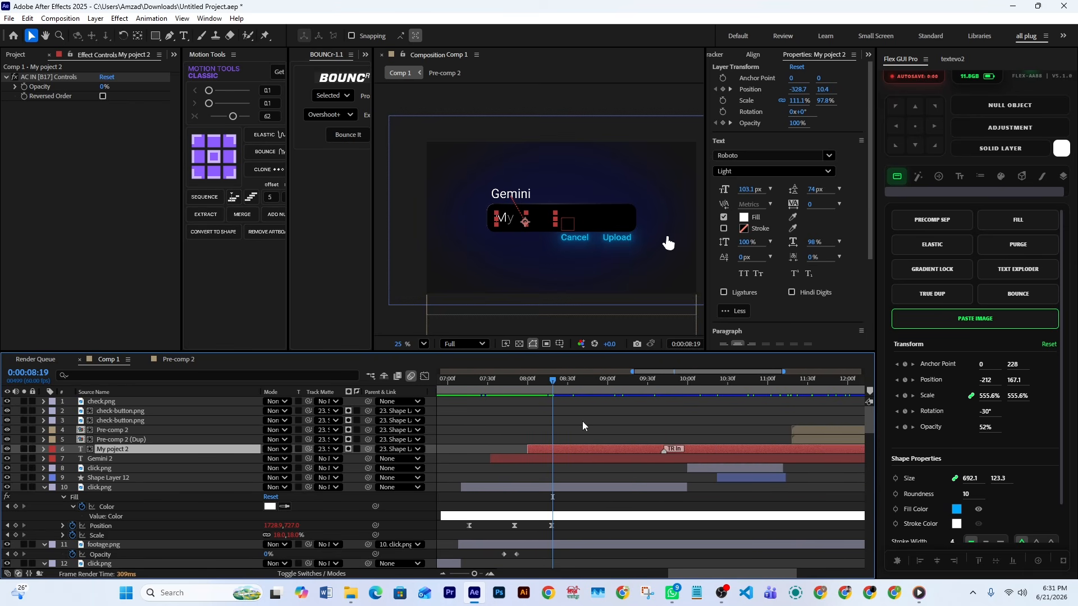
drag(553, 382, 486, 396)
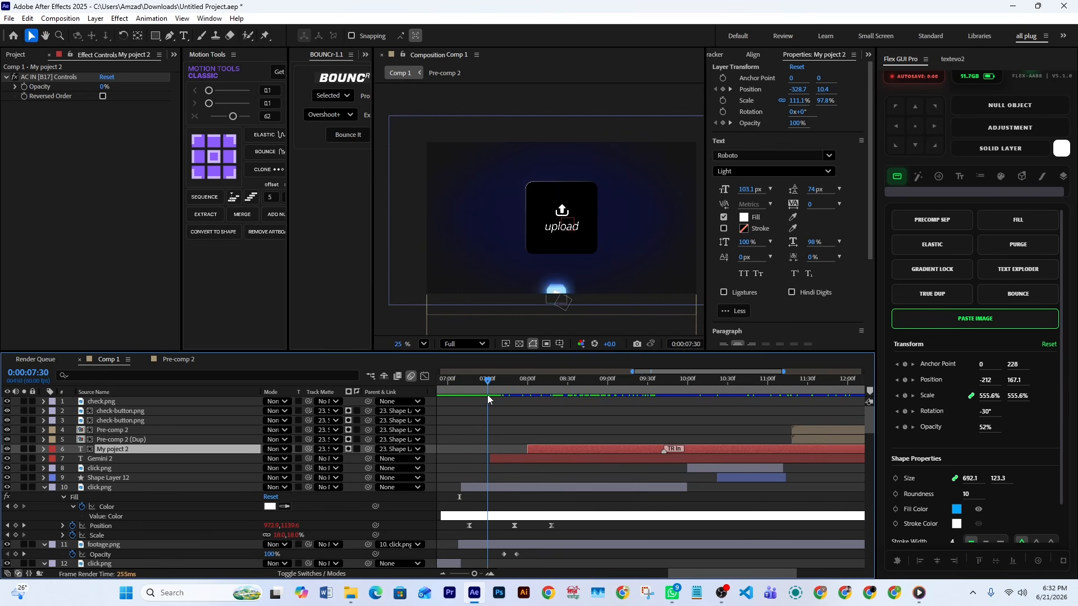
Open the Pre-comp 1 (Dup) (Dup) on layer 18 and scrub from 7:14 to 7:23 past its Position keyframes
scroll(546, 527, down, 10)
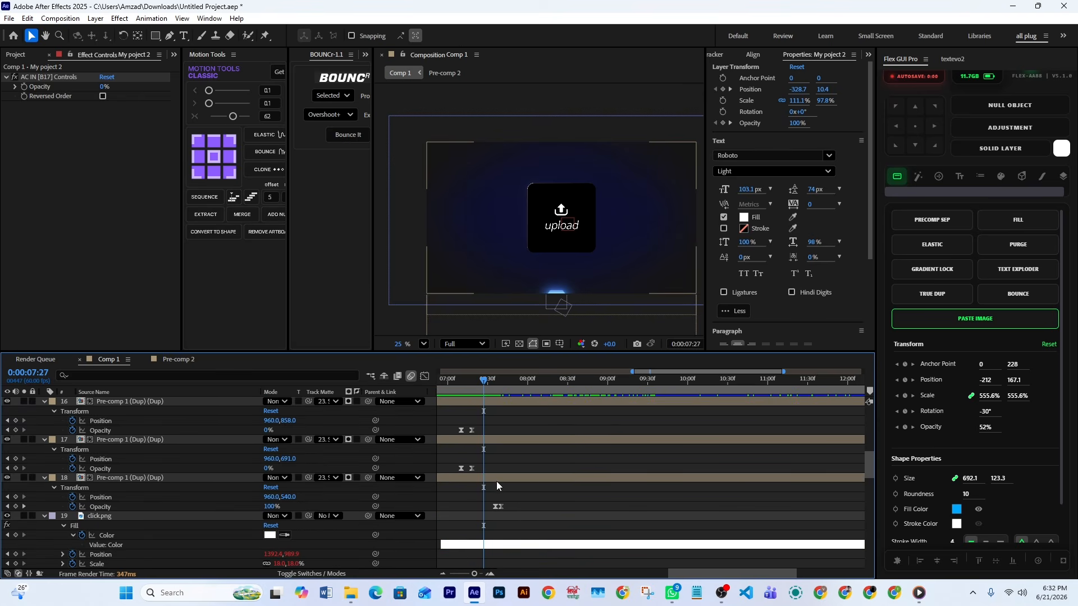
click(495, 480)
double_click(495, 480)
click(574, 412)
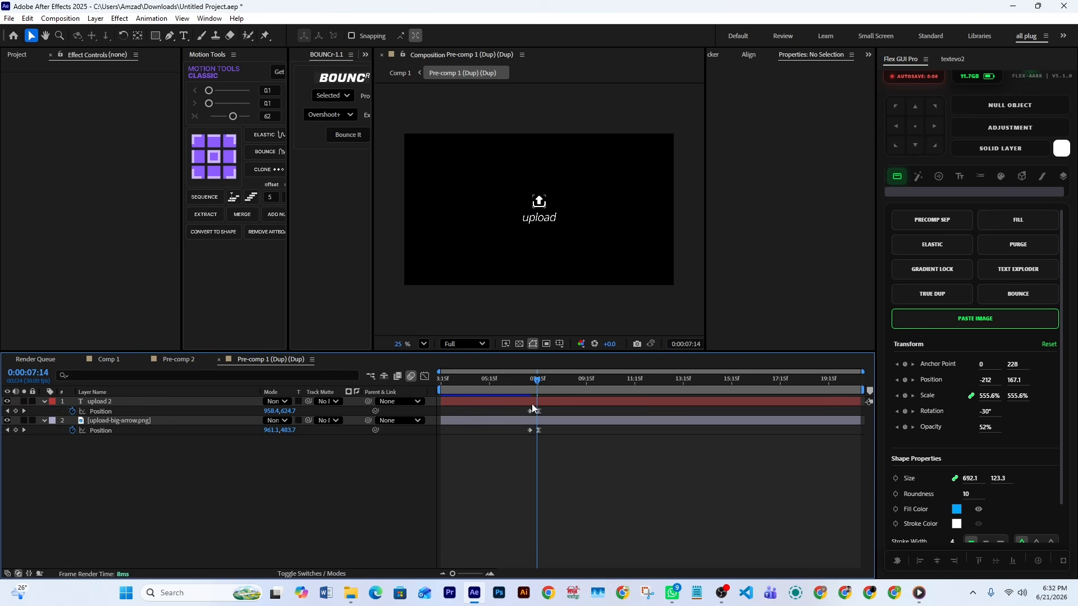
drag(537, 384, 544, 393)
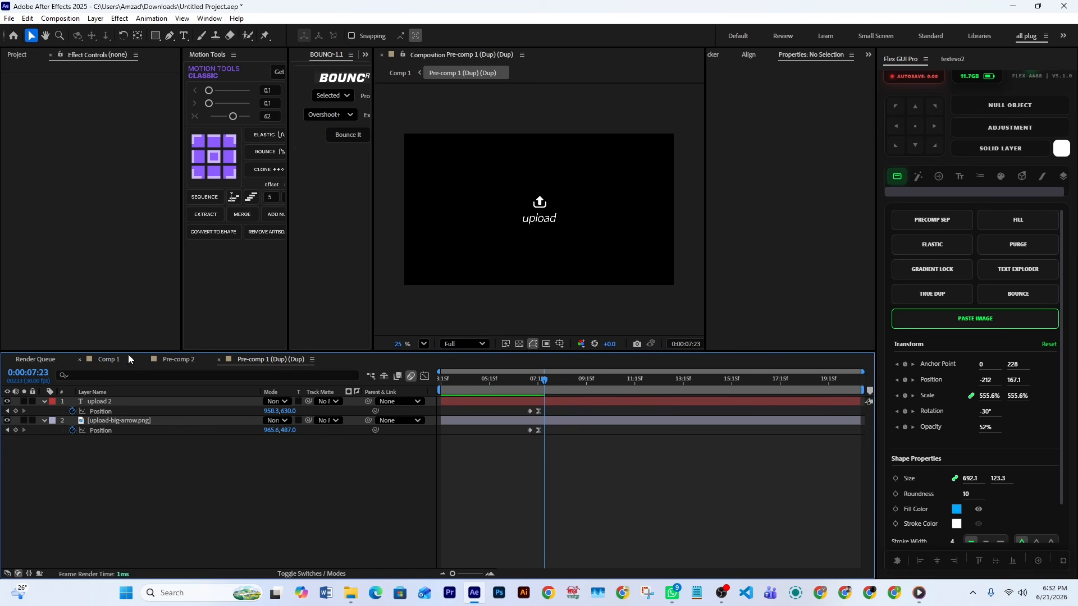
Return to Comp 1, reveal the Gemini 2 layer's keyframes and scrub through 10:54 to 11:02
click(116, 363)
drag(509, 383, 567, 408)
scroll(601, 426, up, 10)
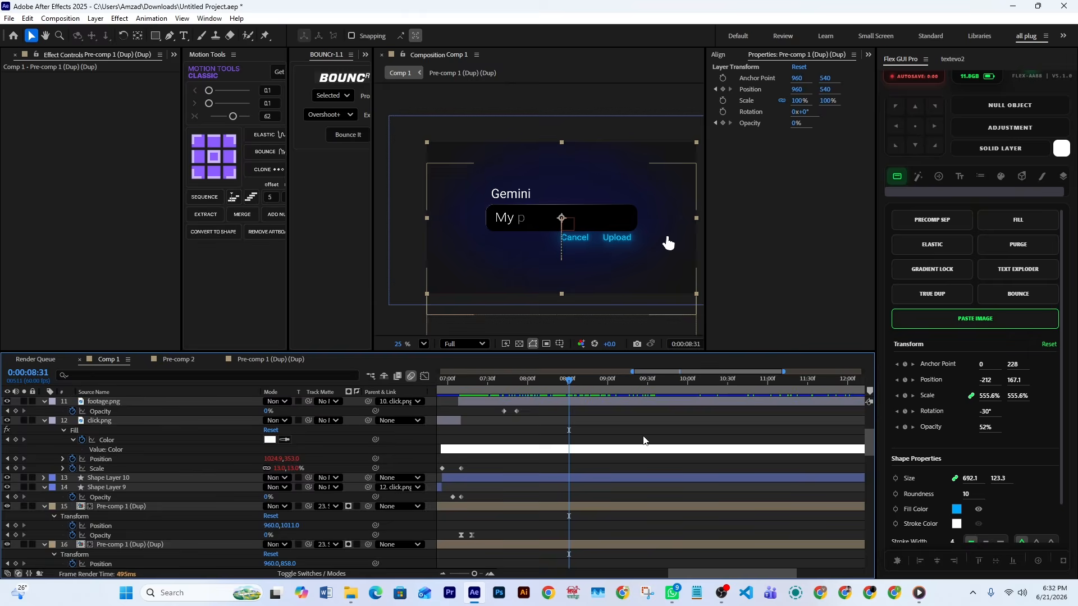
click(586, 459)
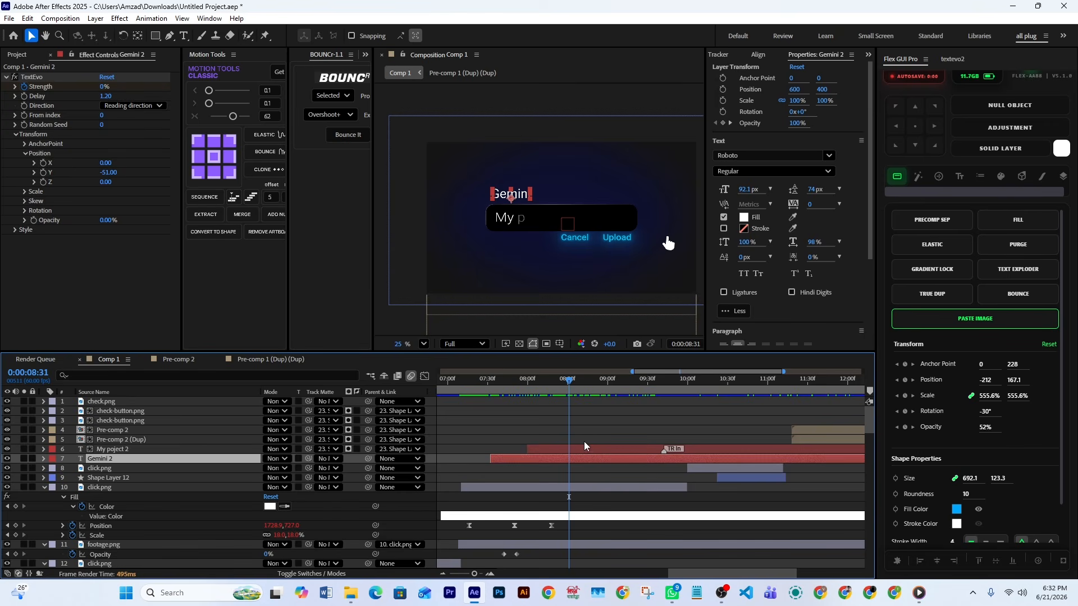
key(u)
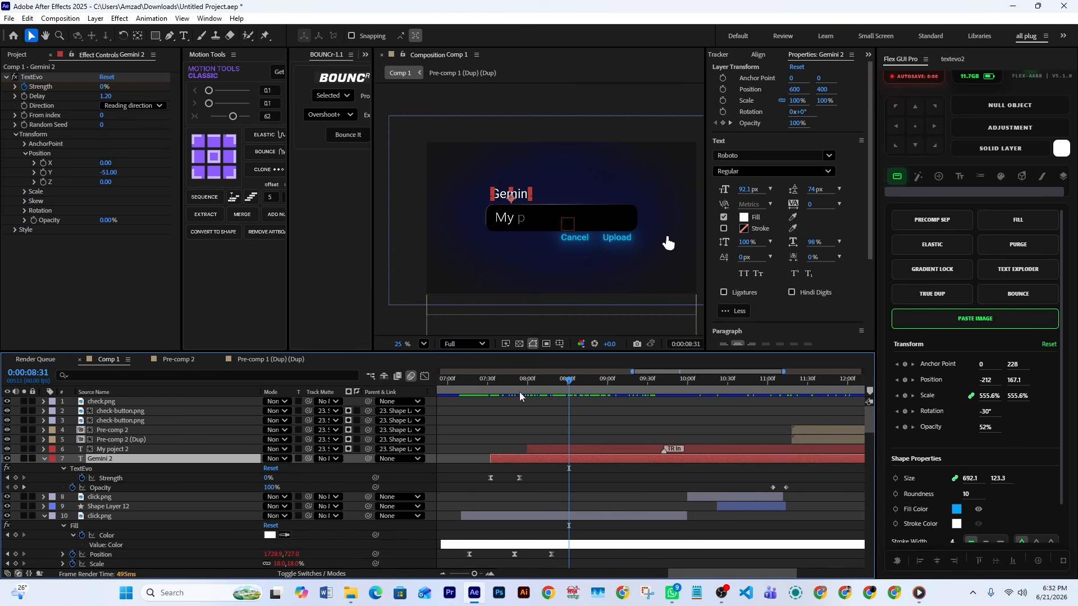
drag(520, 393, 760, 438)
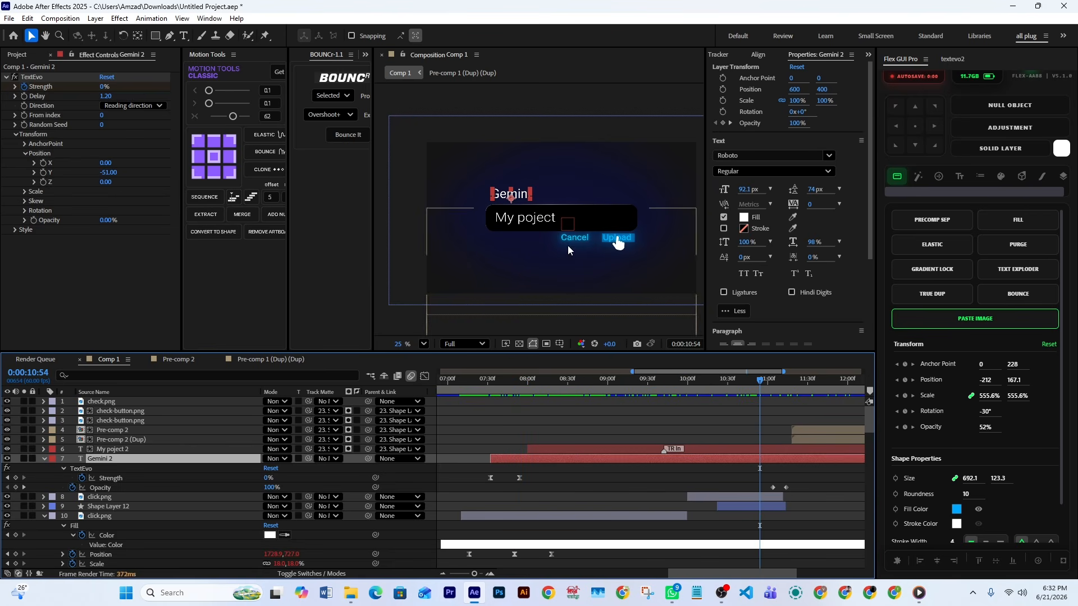
drag(761, 380, 773, 403)
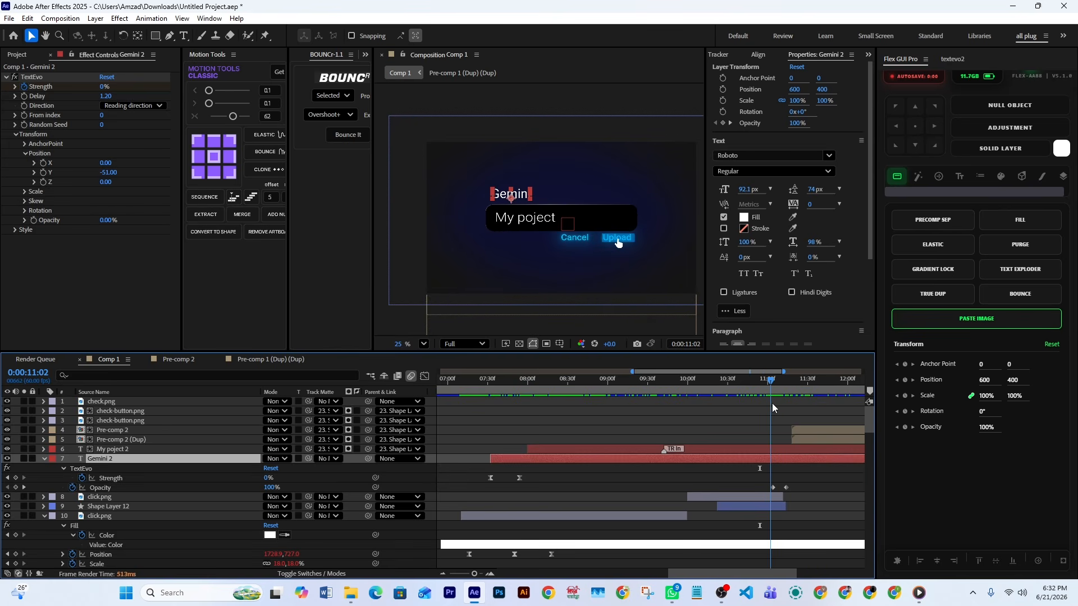
Reveal the keyframes of click.png on layer 8, inspect its Position, Scale and Opacity keyframes, and scrub to 11:09
click(759, 502)
click(760, 497)
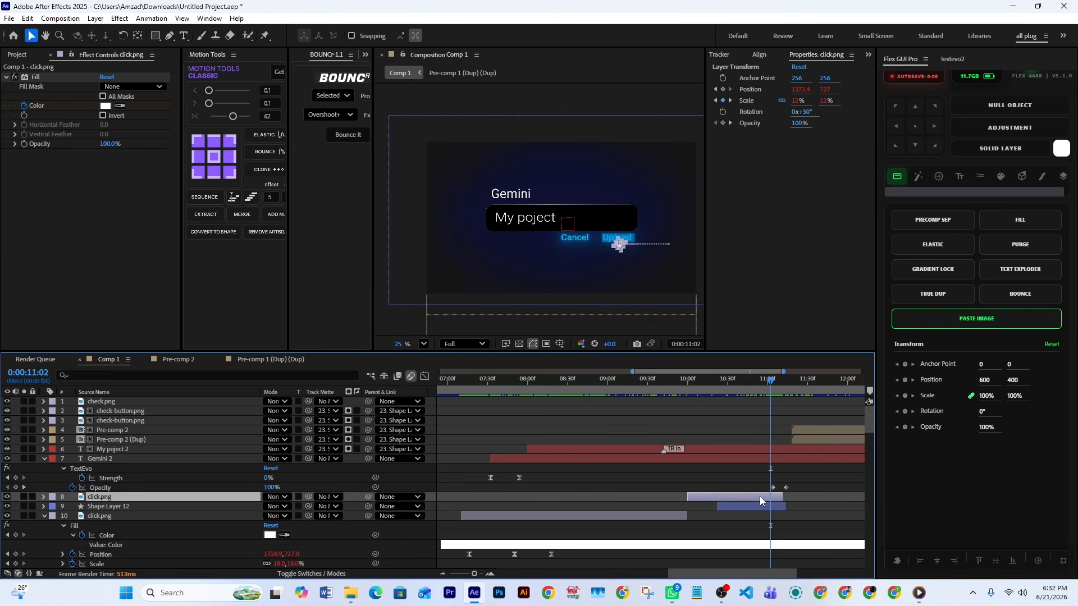
key(u)
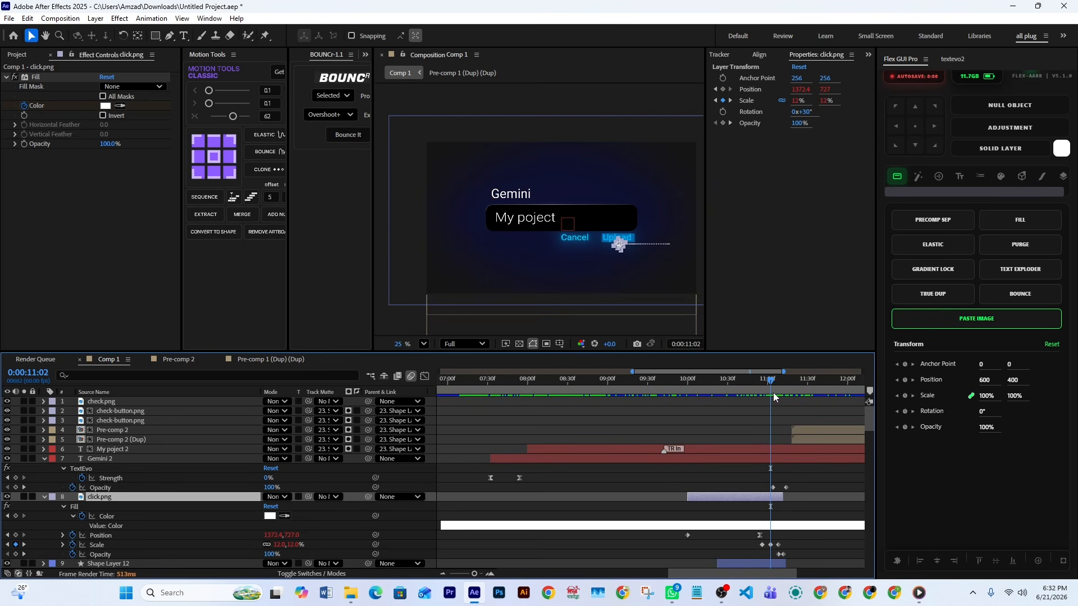
drag(774, 392, 768, 396)
drag(797, 530, 746, 558)
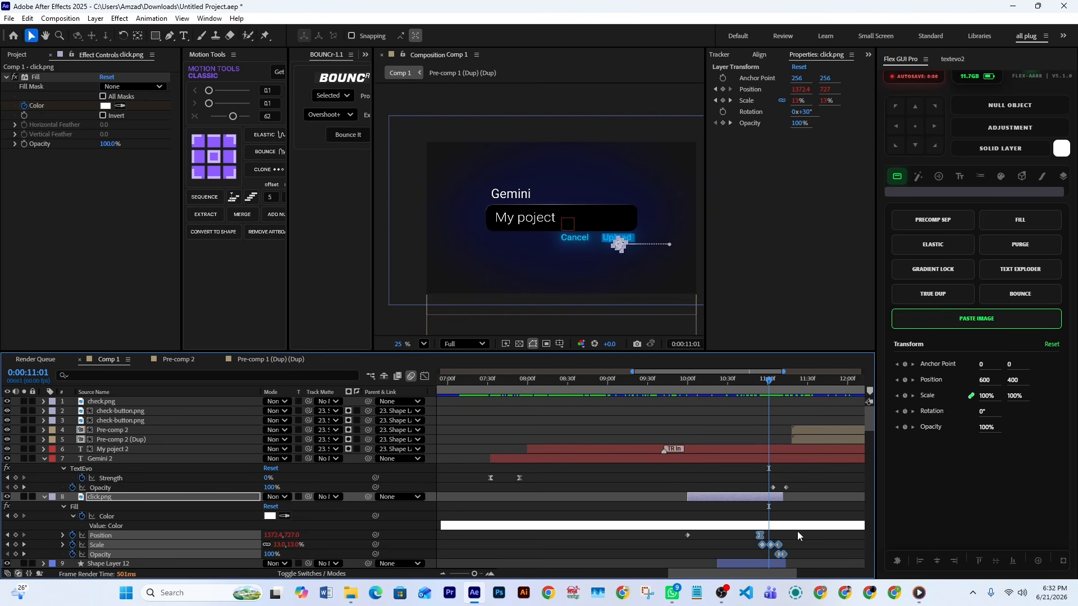
click(771, 476)
mouse_move(770, 390)
mouse_down()
mouse_move(798, 396)
mouse_move(780, 393)
mouse_up()
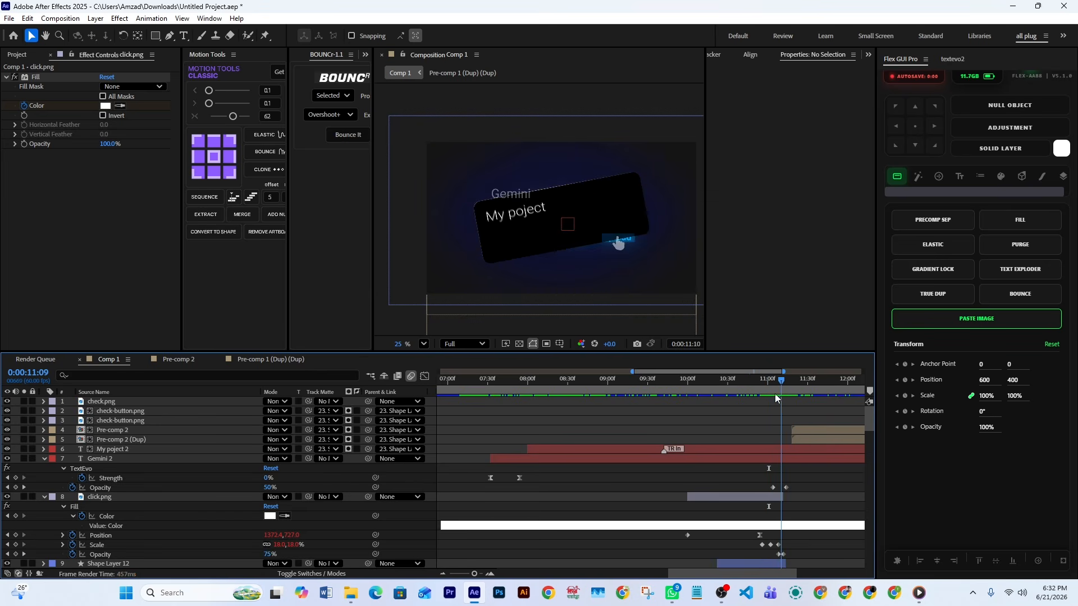
Inspect the Size, Roundness and Rotation keyframes of Shape Layer 5 on layer 23 and scrub to 11:28
click(481, 259)
scroll(803, 505, down, 15)
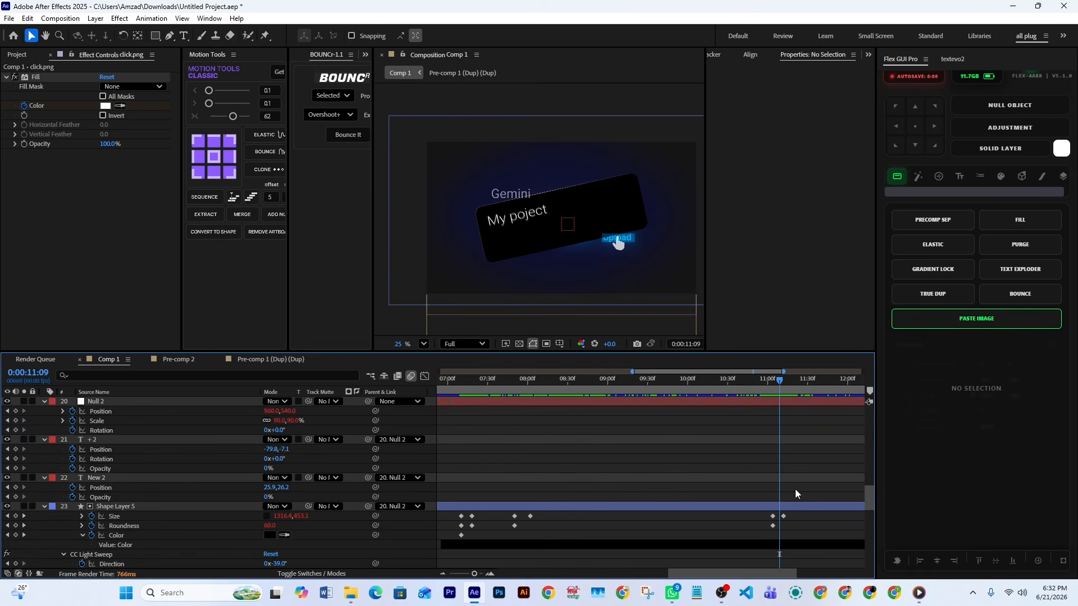
scroll(796, 489, down, 5)
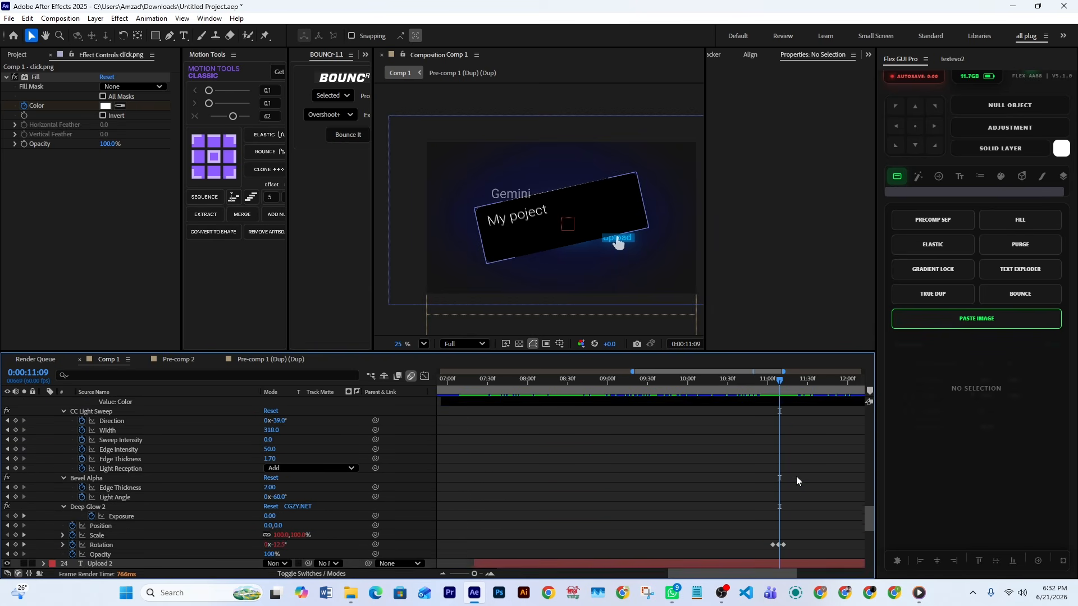
scroll(798, 416, up, 1)
drag(796, 406, 757, 437)
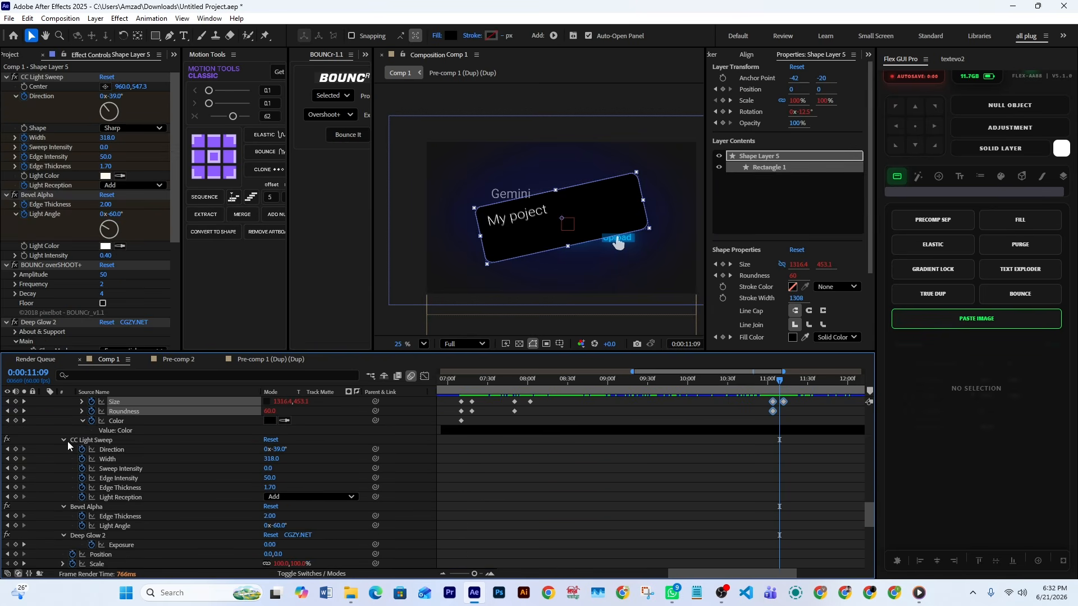
scroll(561, 536, down, 1)
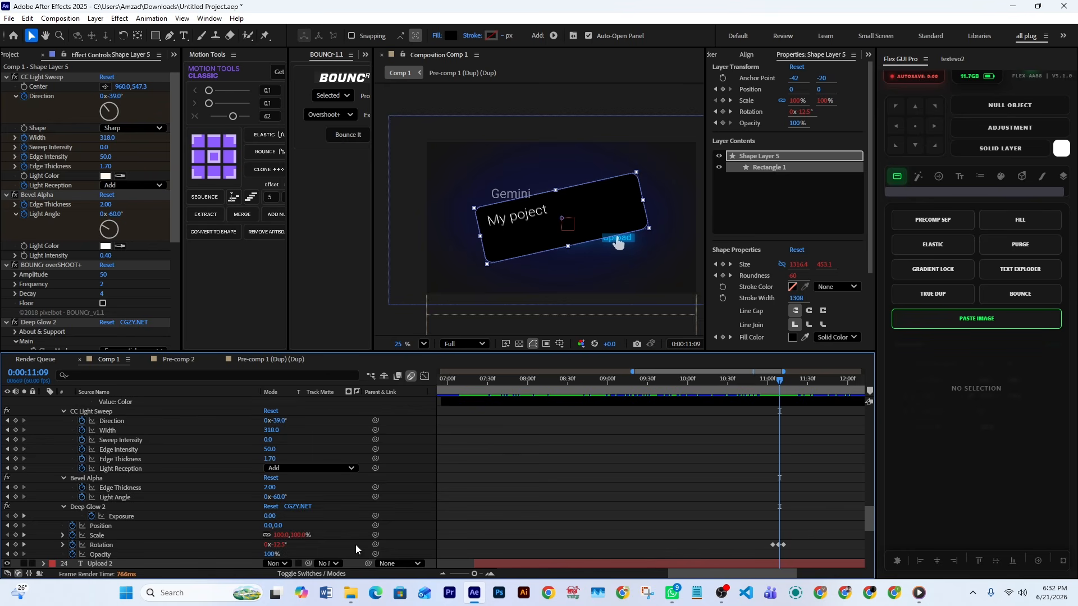
click(102, 546)
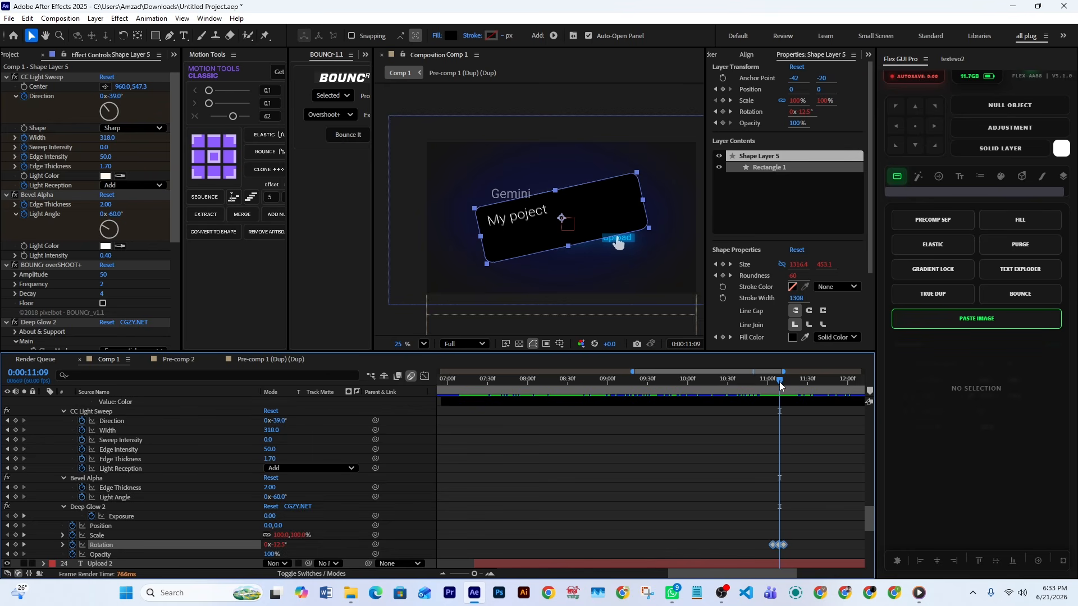
drag(780, 381, 805, 407)
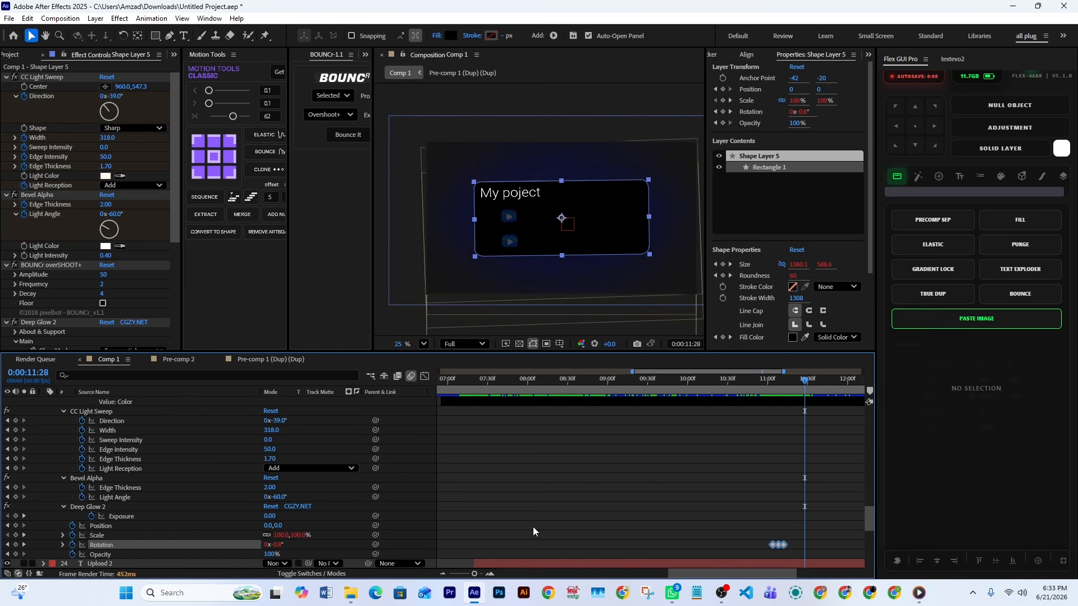
Scrub Comp 1 forward to 11:57, back to 11:10 and on to 11:43 to review the My poject panel's rotation
scroll(828, 510, up, 10)
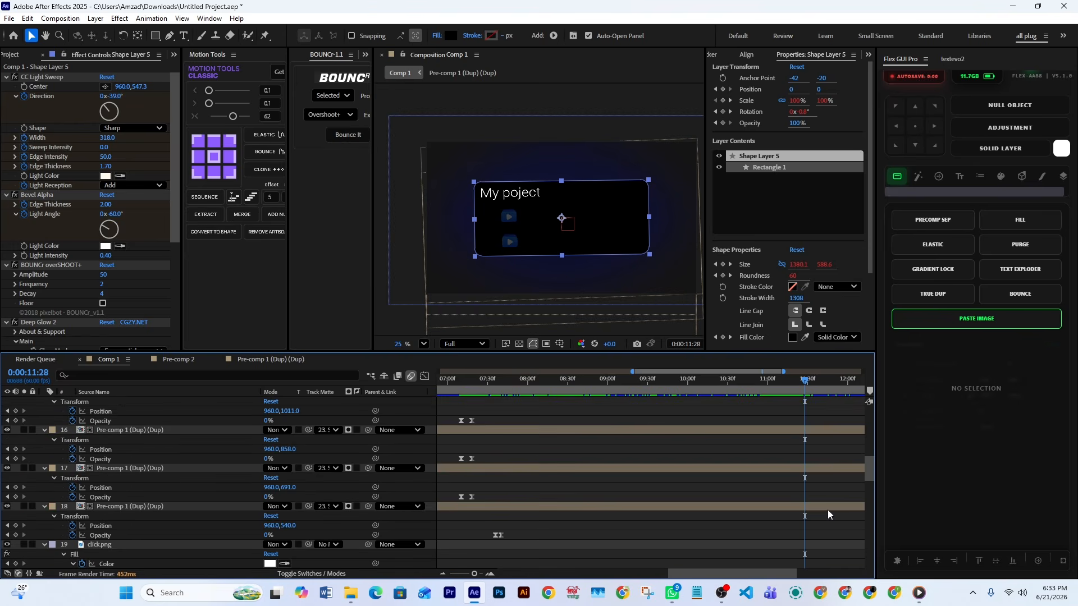
scroll(828, 510, up, 8)
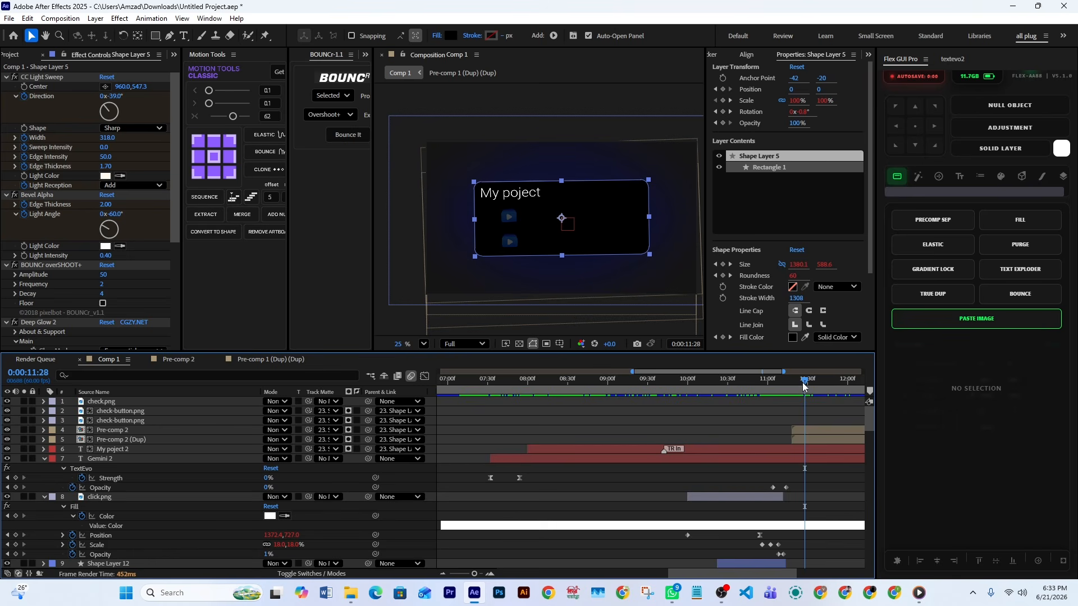
drag(803, 384, 844, 386)
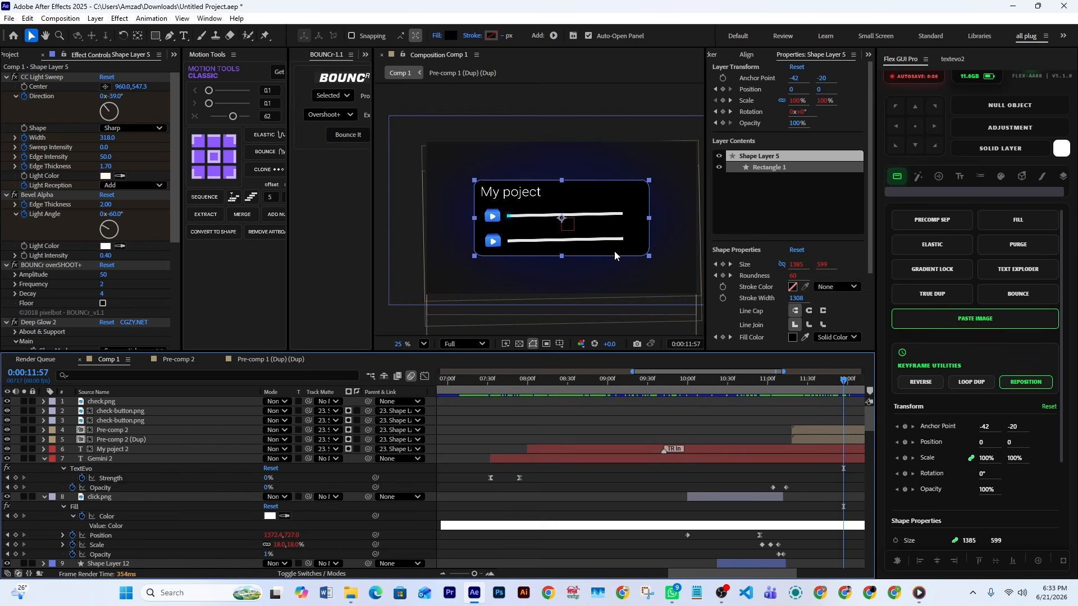
drag(830, 383, 780, 399)
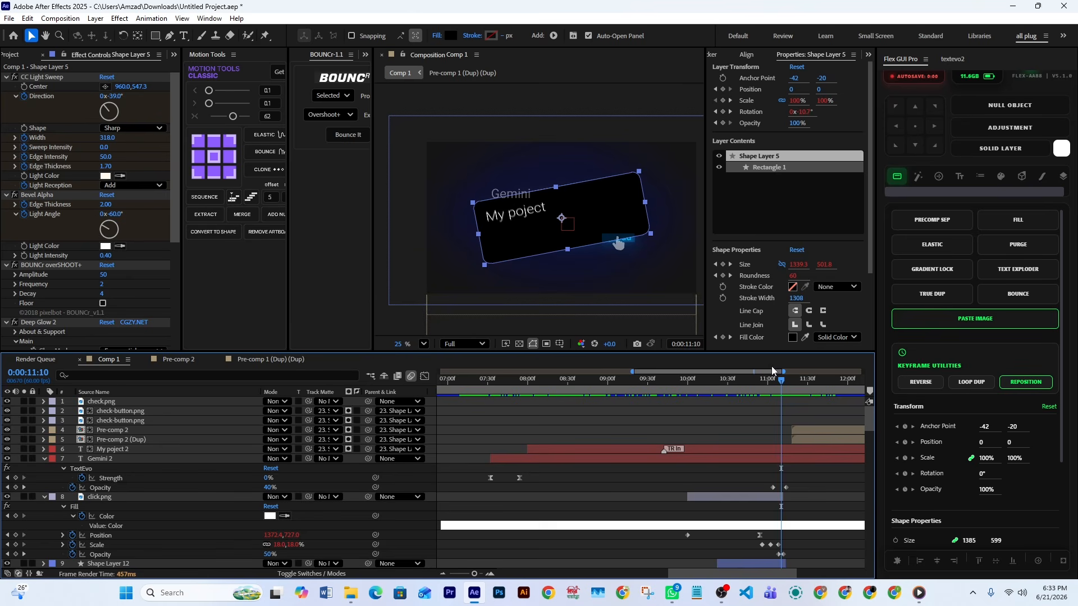
drag(781, 384, 825, 396)
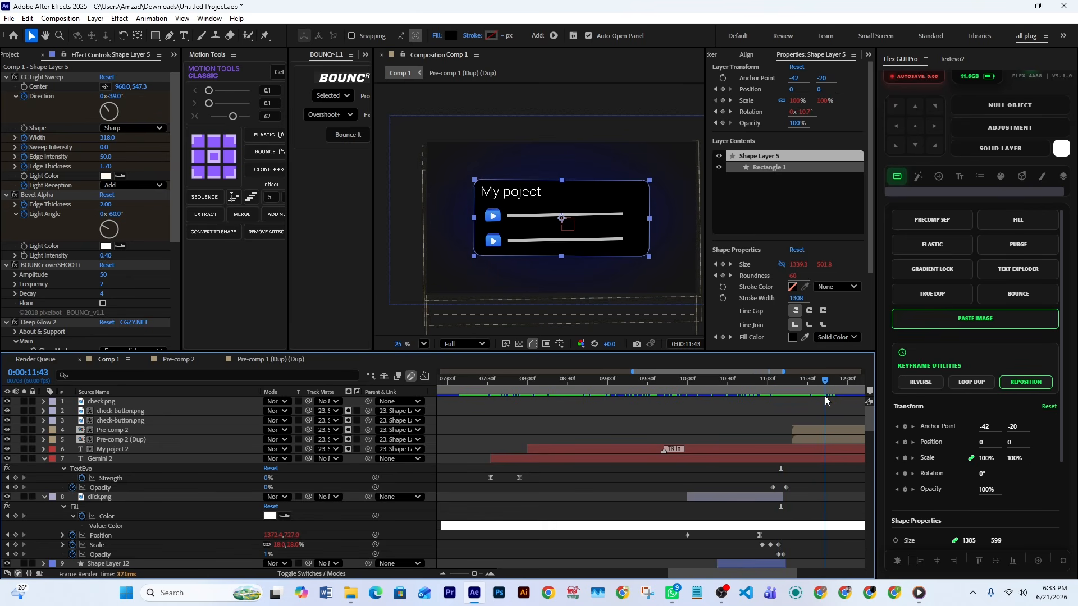
Open Pre-comp 2 (Dup), inspect its layers, reveal Shape Layer 15's End keyframes and scrub to 13:07
drag(736, 571, 781, 572)
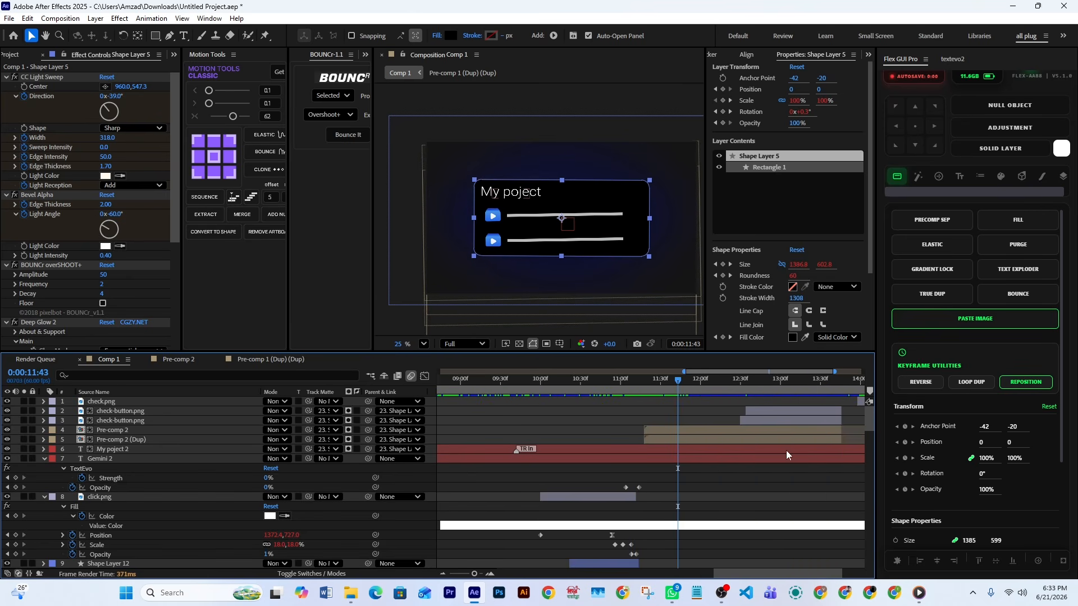
click(666, 438)
double_click(662, 437)
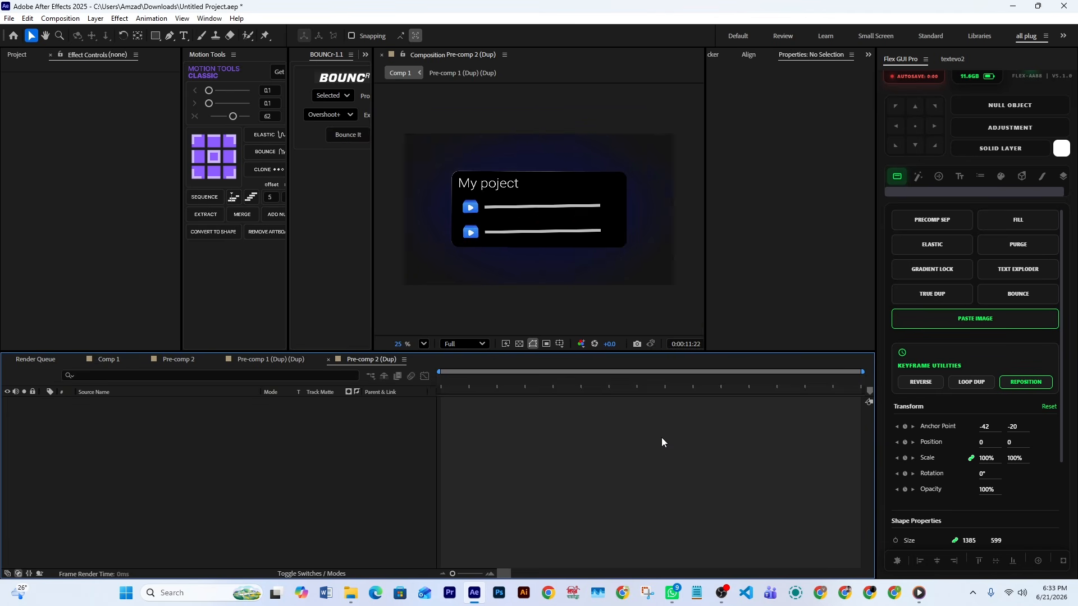
click(474, 206)
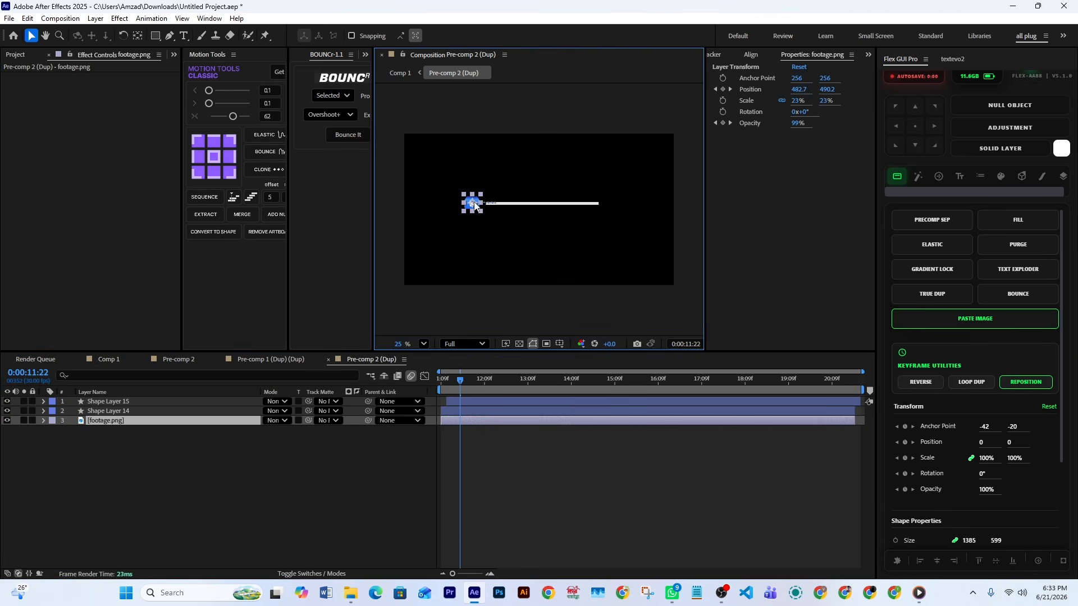
click(476, 409)
click(479, 400)
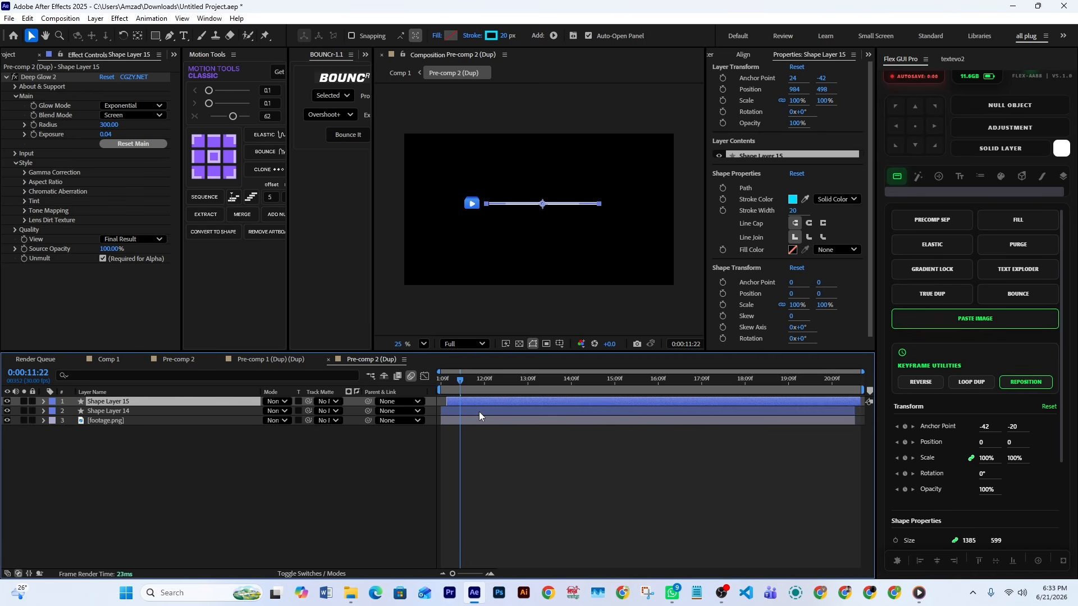
key(u)
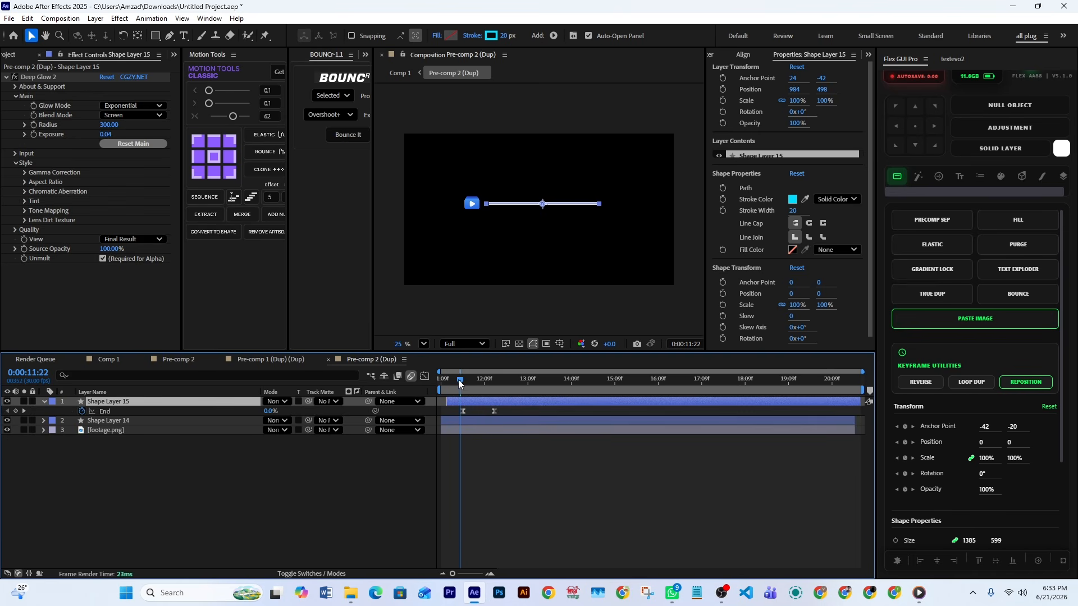
drag(461, 382, 525, 389)
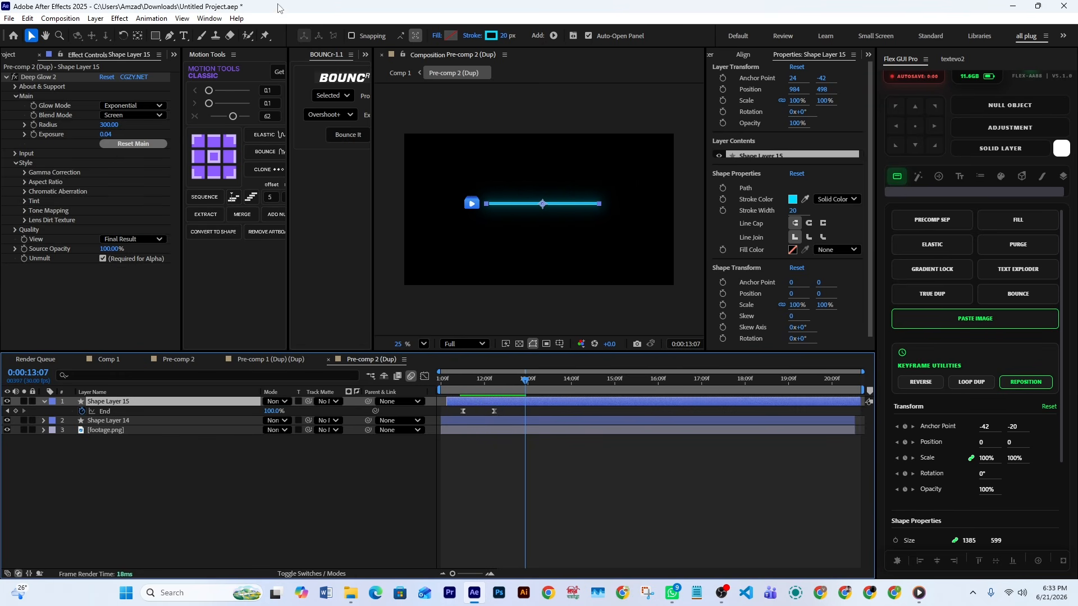
Return to Comp 1, reveal the Scale keyframes of both check-button.png layers and scrub to 12:46
click(108, 360)
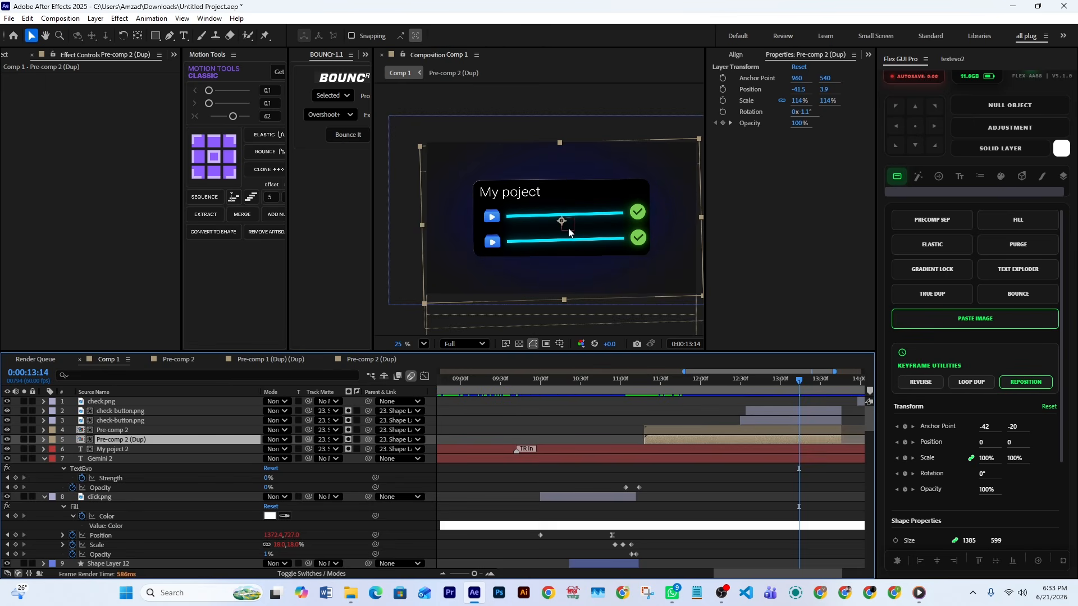
click(758, 431)
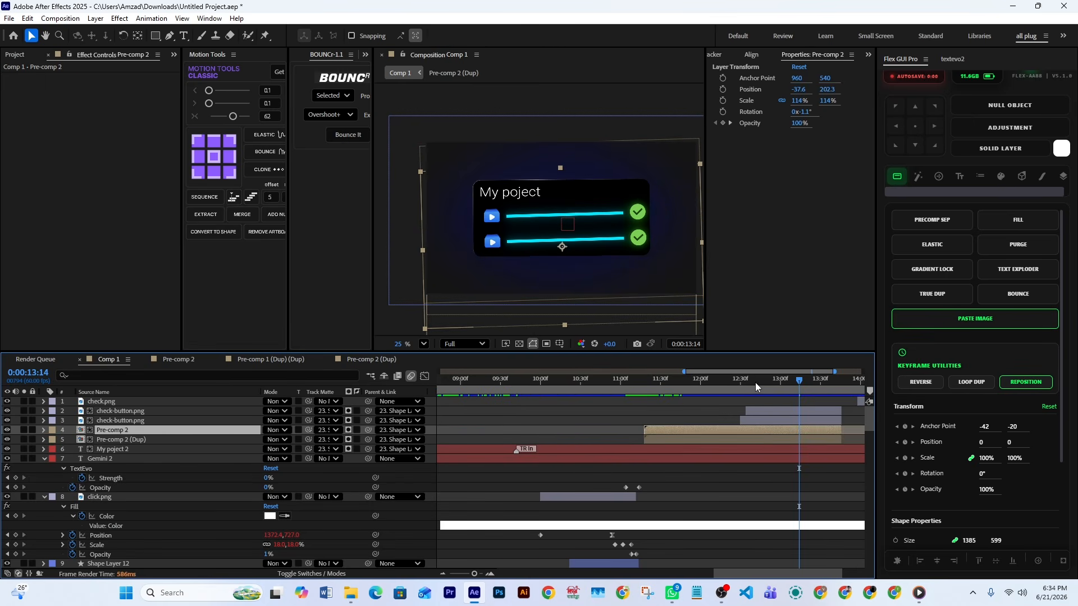
click(760, 410)
click(763, 420)
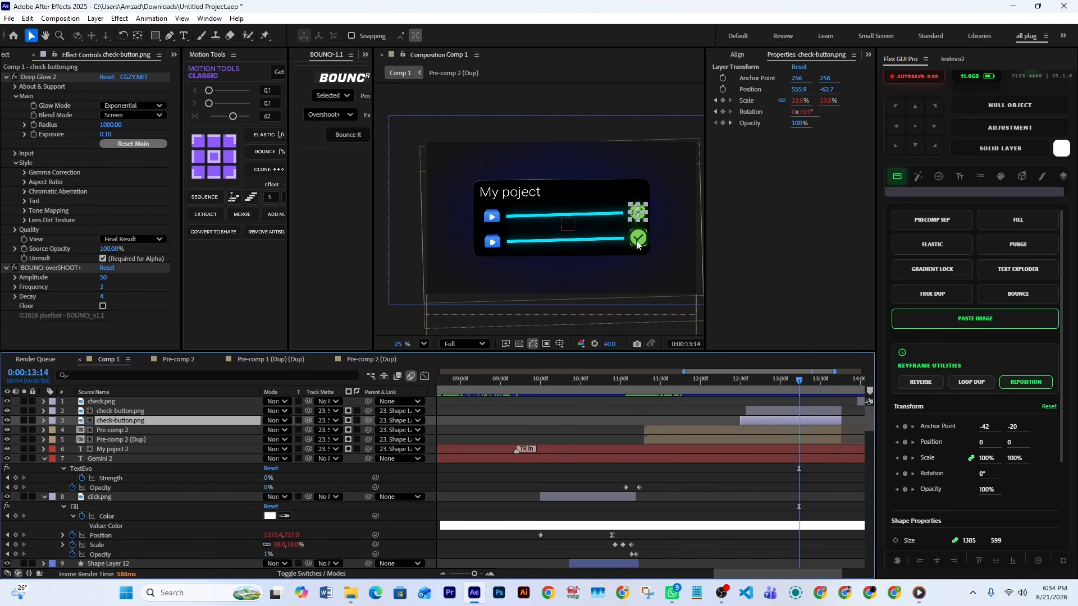
shift+click(760, 412)
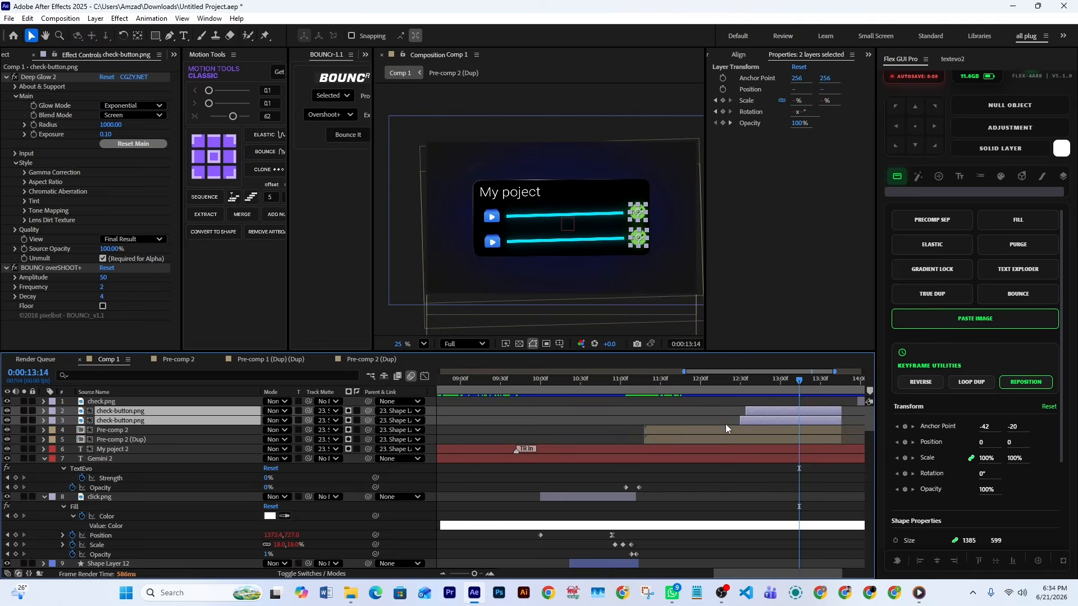
key(u)
drag(767, 419, 730, 441)
mouse_move(756, 385)
mouse_down()
mouse_move(739, 386)
mouse_move(766, 392)
mouse_move(742, 399)
mouse_move(761, 398)
mouse_up()
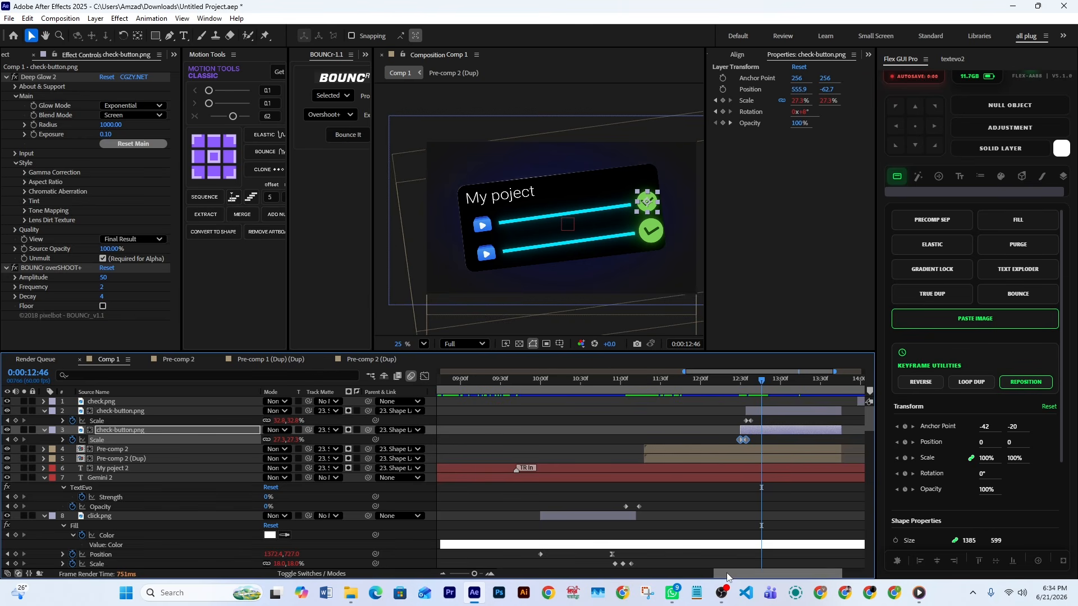
Scrub Comp 1 to 14:03 to view the green check mark, keeping Comp 1 as the open composition
drag(730, 575, 754, 580)
drag(691, 382, 793, 413)
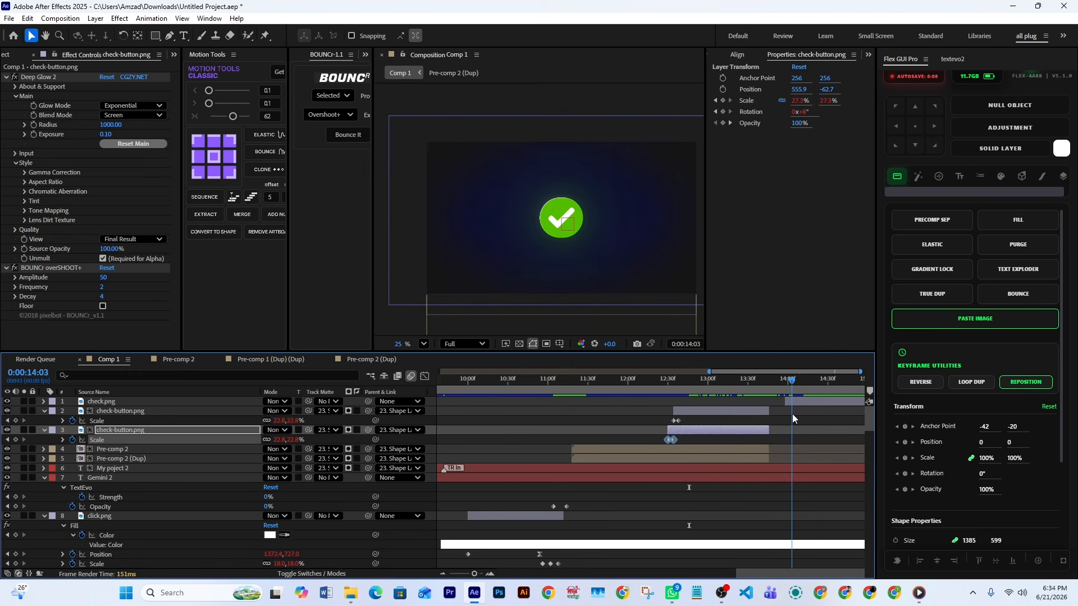
double_click(686, 332)
click(106, 359)
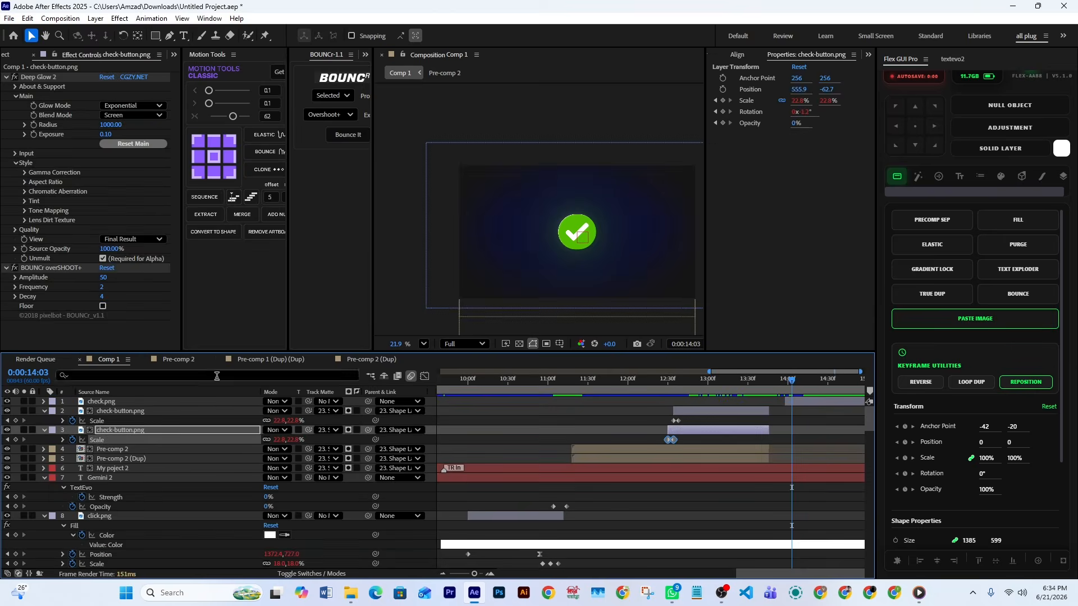
Inspect Shape Layer 5's Size, Roundness and Color keyframes, scrubbing back to 13:08 and forward to 14:10
scroll(814, 477, down, 10)
scroll(766, 494, down, 5)
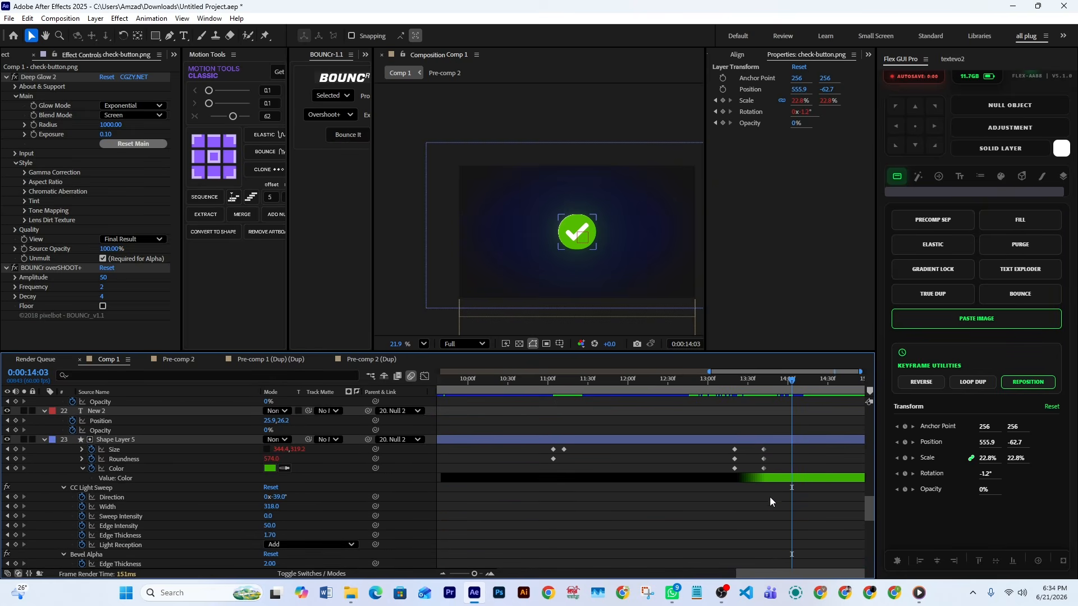
drag(749, 386, 734, 388)
key(space)
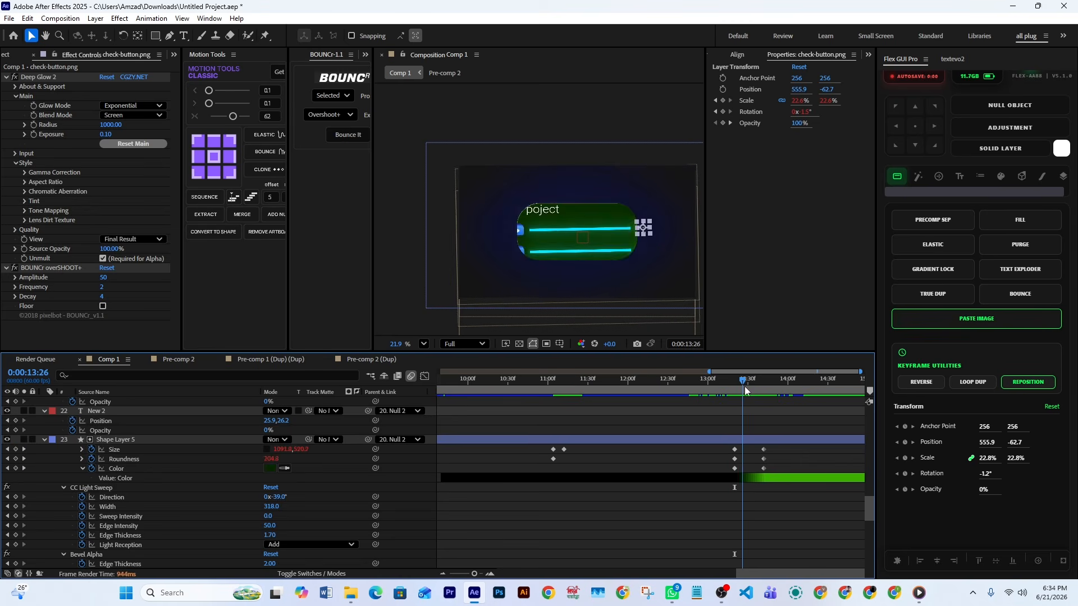
drag(767, 397, 719, 386)
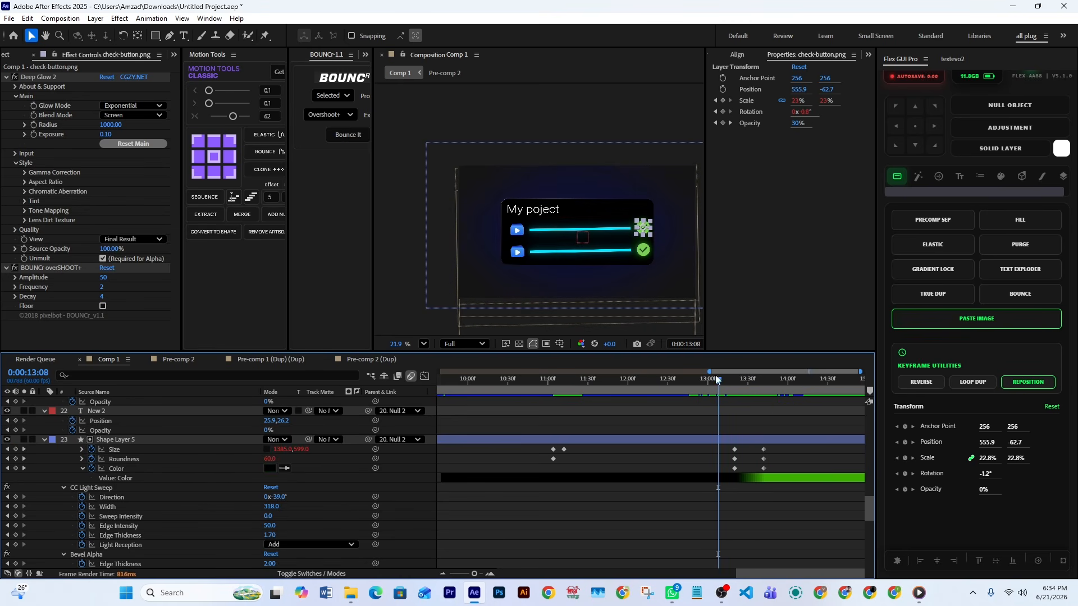
click(583, 215)
drag(716, 383, 801, 414)
Reveal the Scale keyframes of check.png on layer 1, scrub to 14:35 and back to 14:17
scroll(843, 453, up, 15)
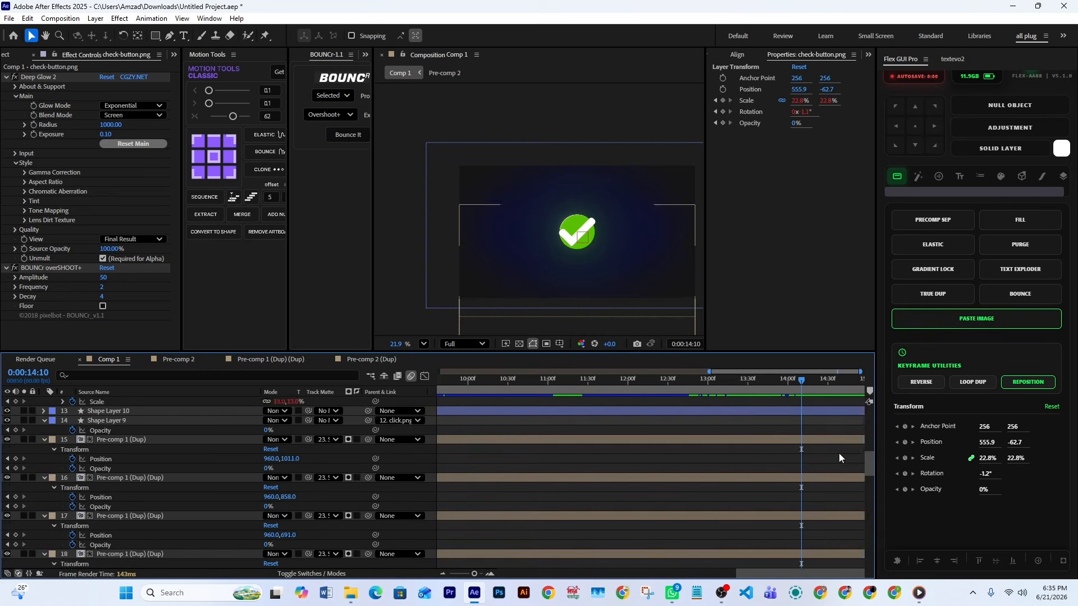
click(806, 401)
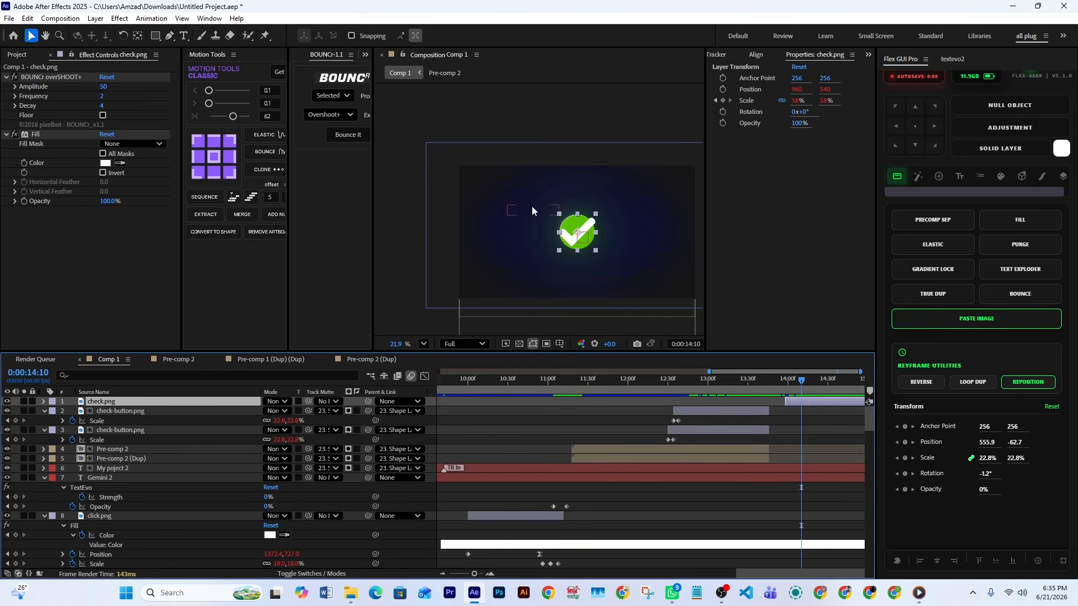
key(u)
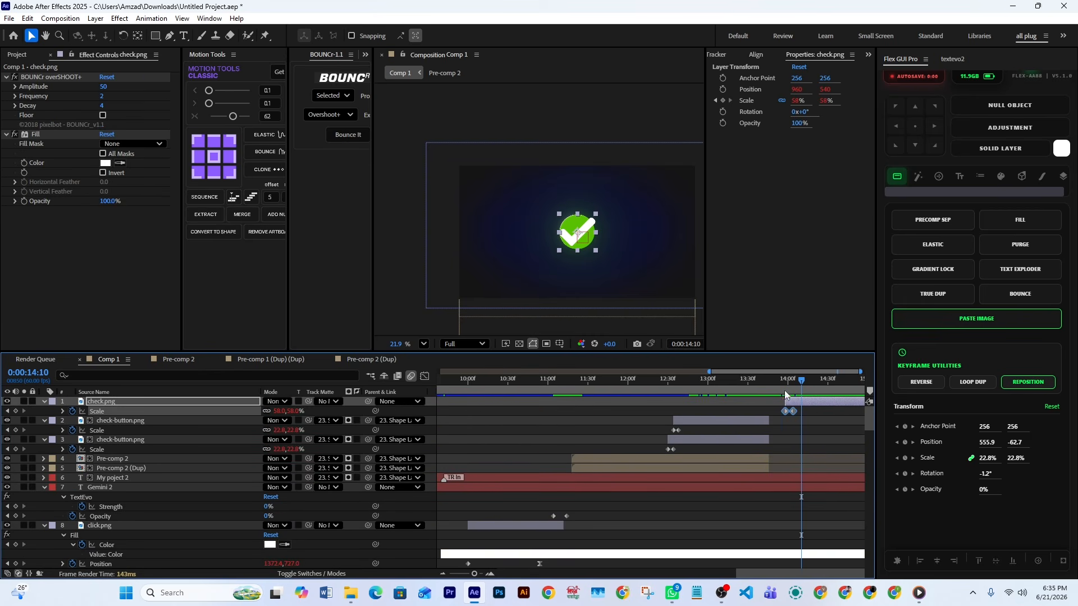
click(783, 382)
drag(783, 382, 835, 391)
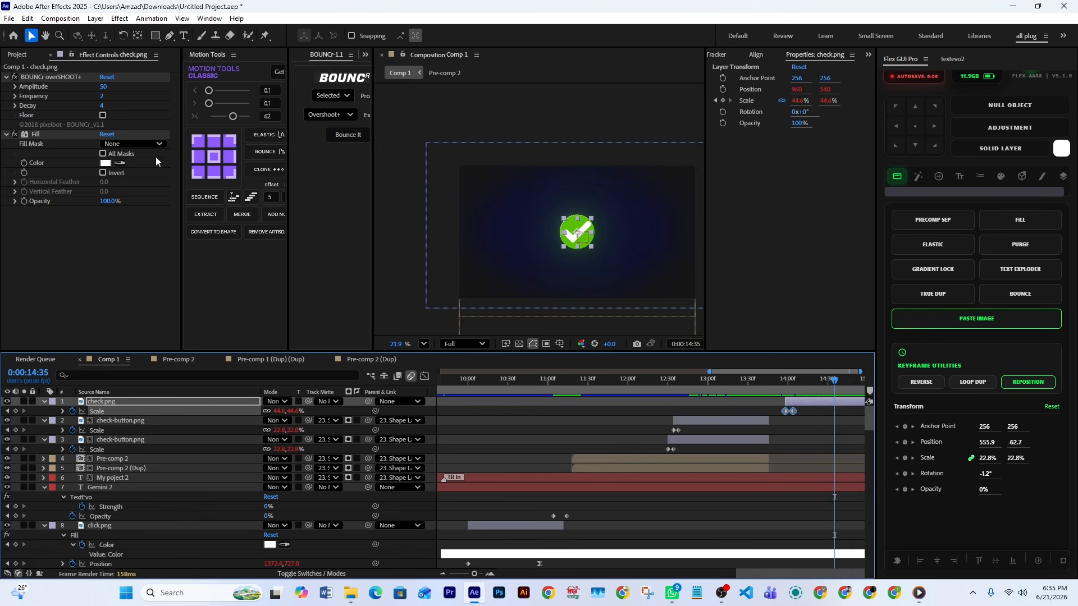
mouse_move(816, 379)
mouse_down()
mouse_move(787, 389)
mouse_move(810, 390)
mouse_up()
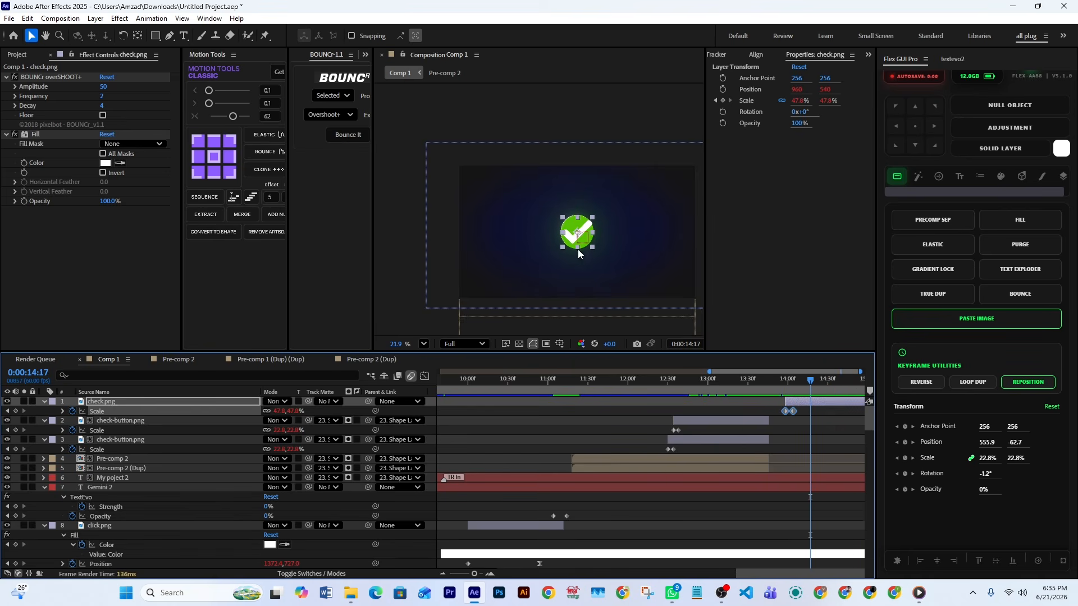
Inspect the Deep Glow 2 Exposure keyframes on Shape Layer 5 and scrub to the composition's end at 14:59
scroll(730, 449, down, 6)
scroll(767, 464, down, 10)
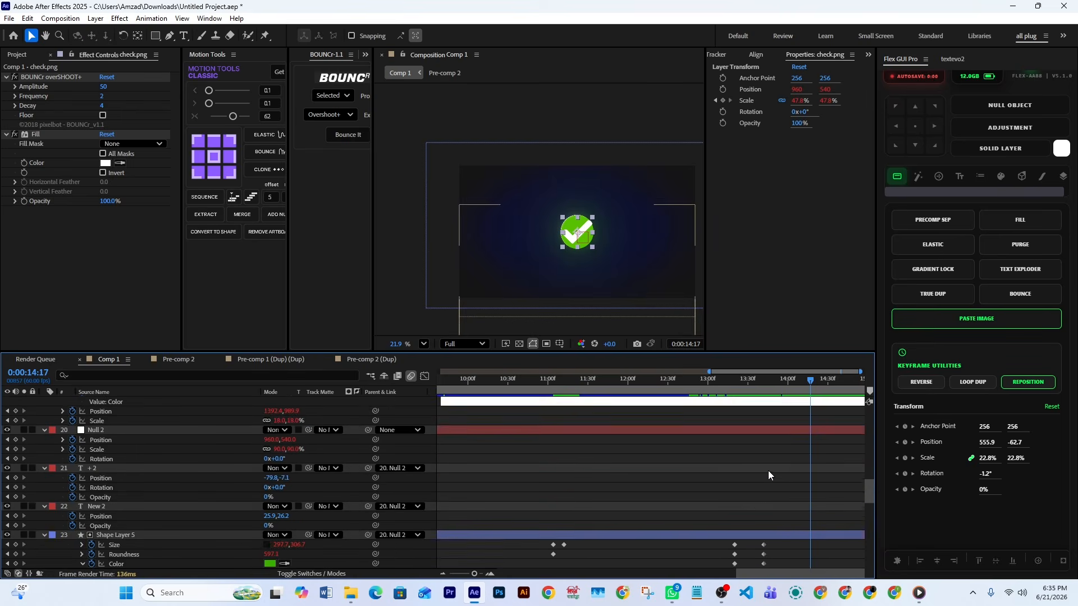
drag(815, 514, 771, 526)
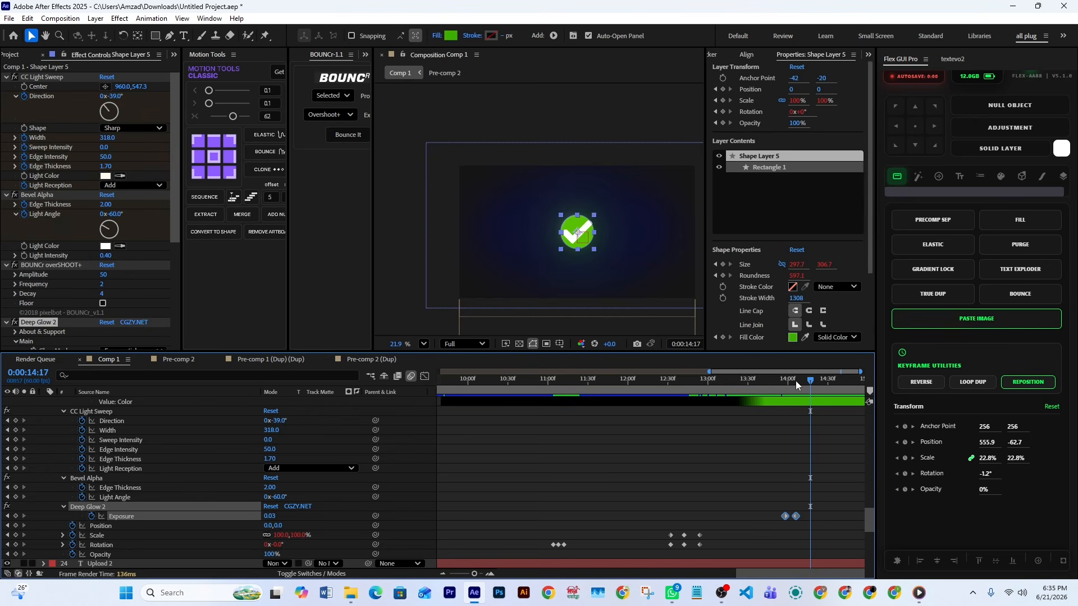
drag(796, 381, 840, 421)
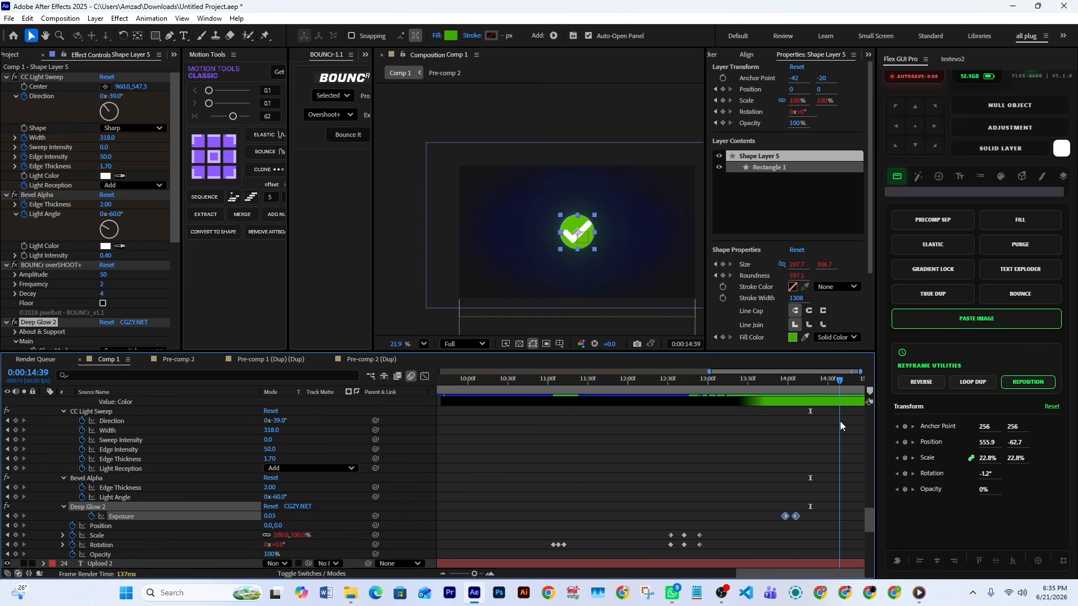
drag(835, 384, 864, 380)
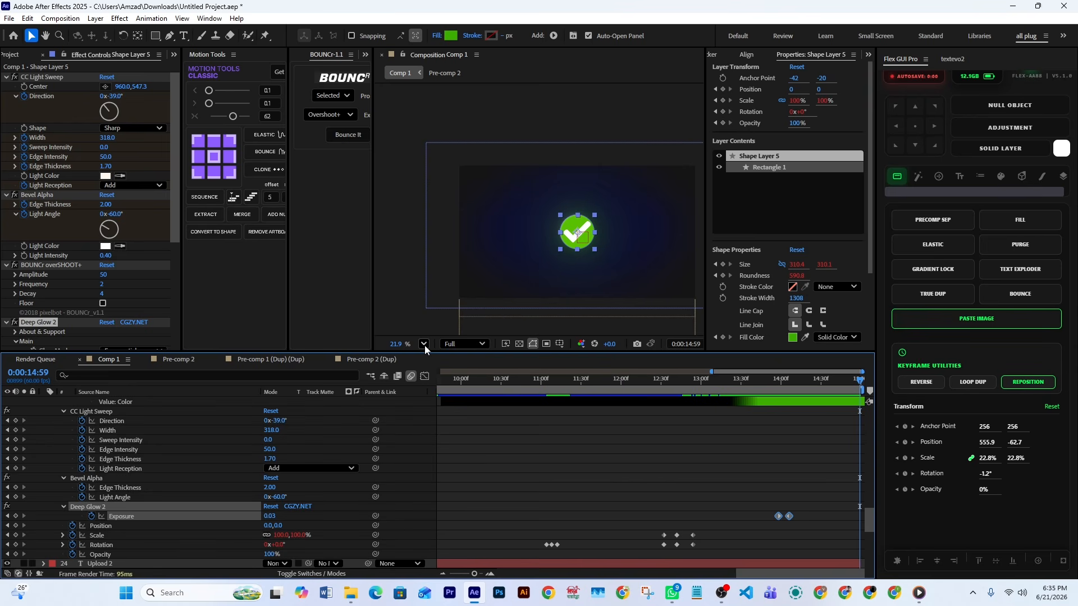
click(919, 593)
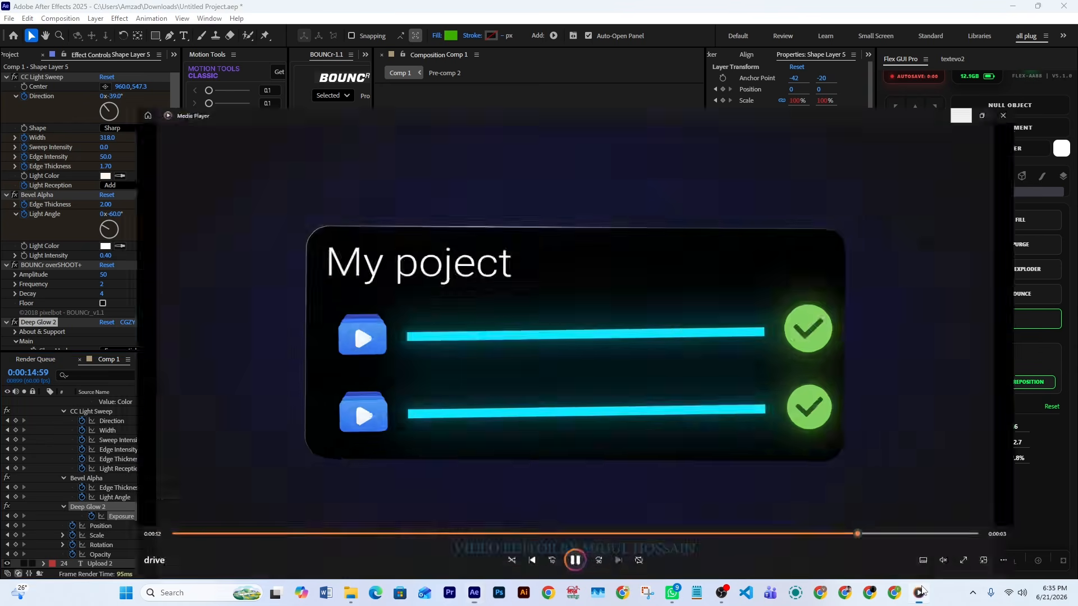
click(724, 594)
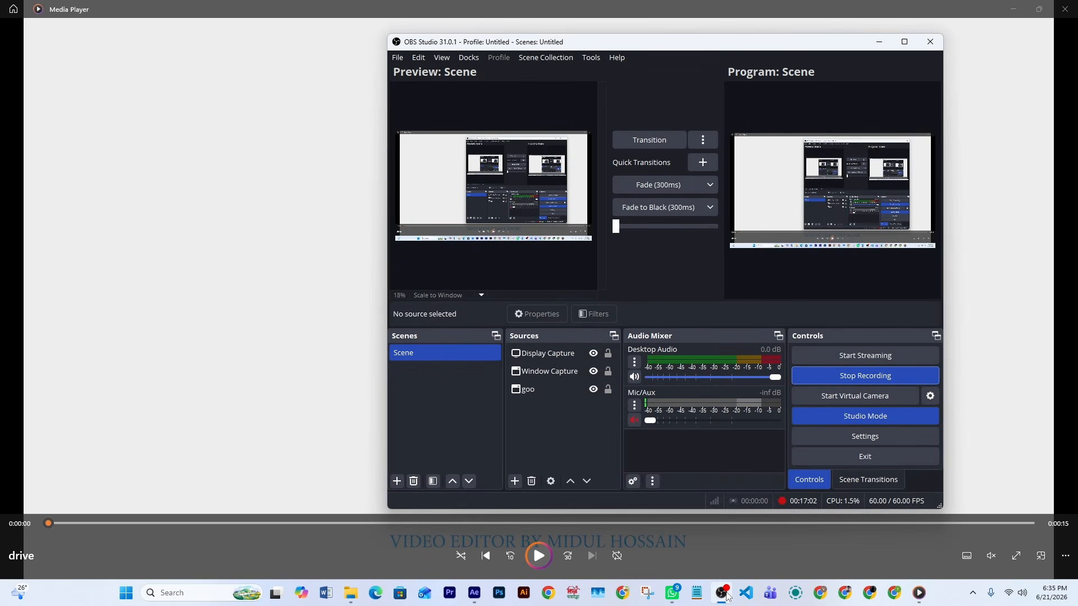